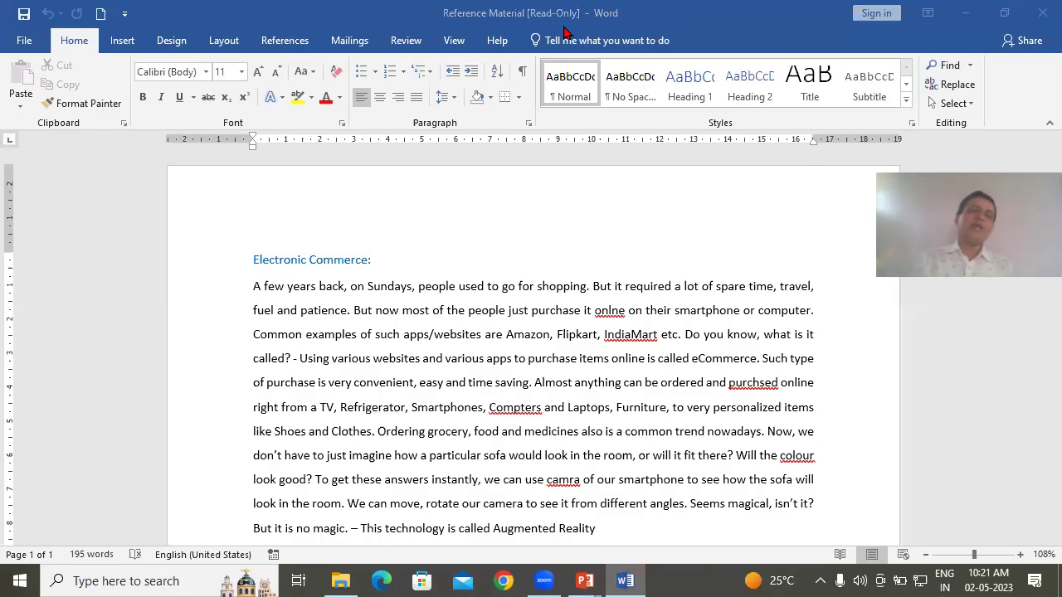
# Save an editable copy of the passage to the Documents folder under a new file name.
pyautogui.click(29, 48)
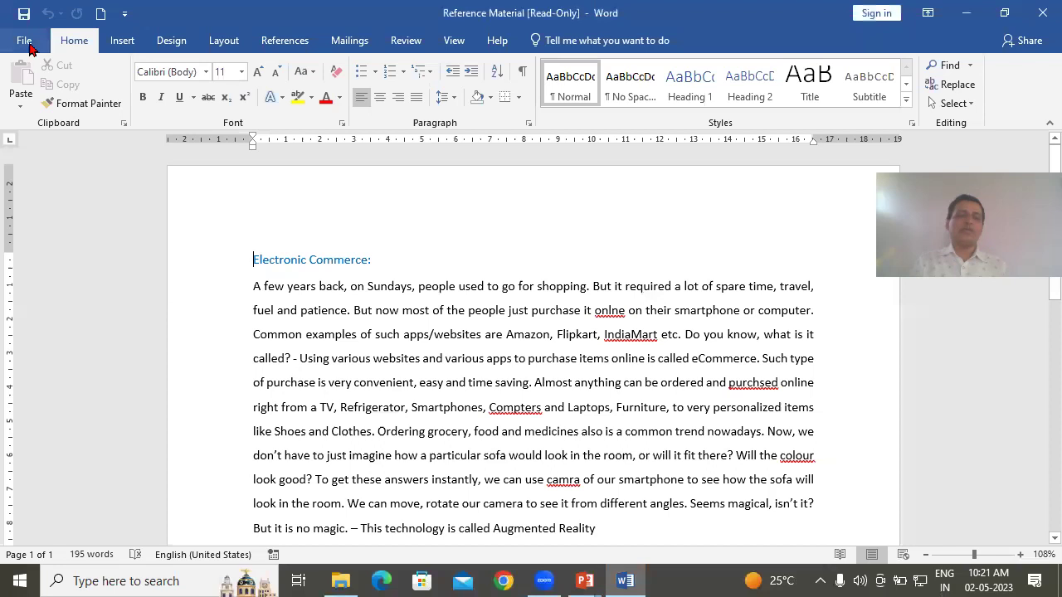
pyautogui.click(29, 48)
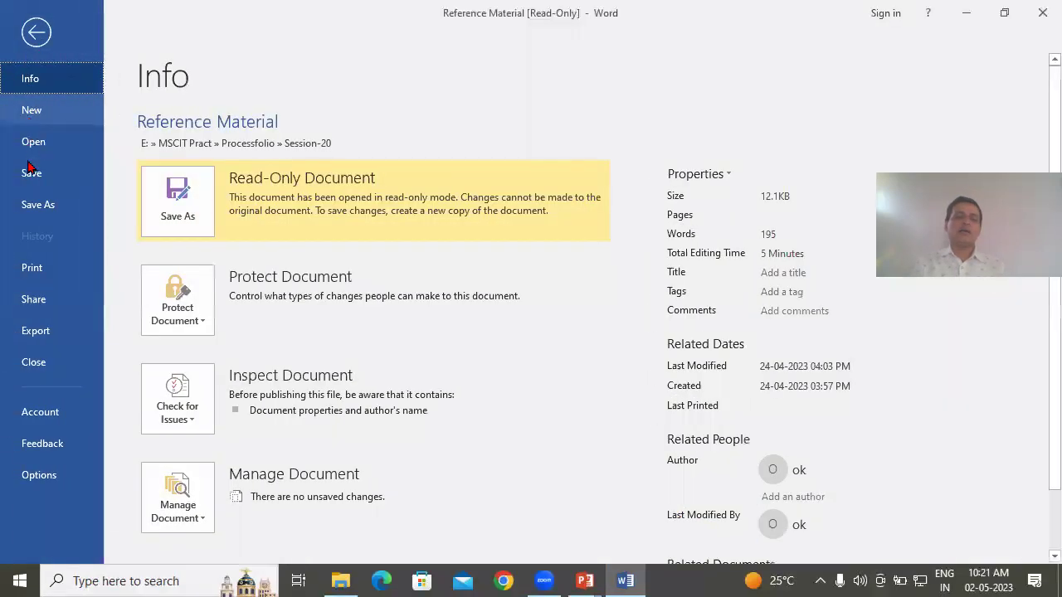
pyautogui.click(38, 212)
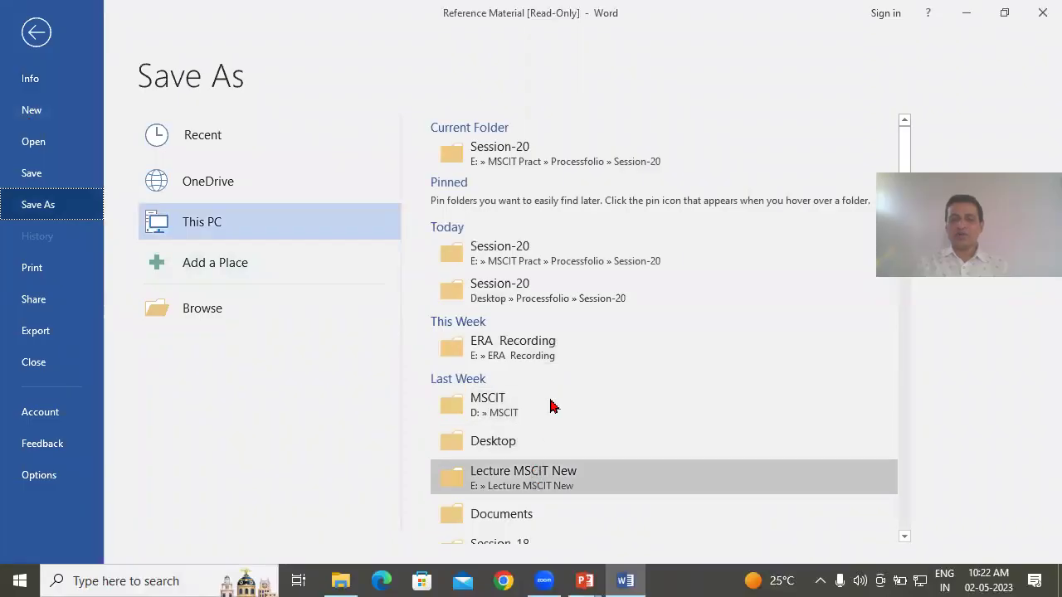
pyautogui.scroll(-1, 536, 385)
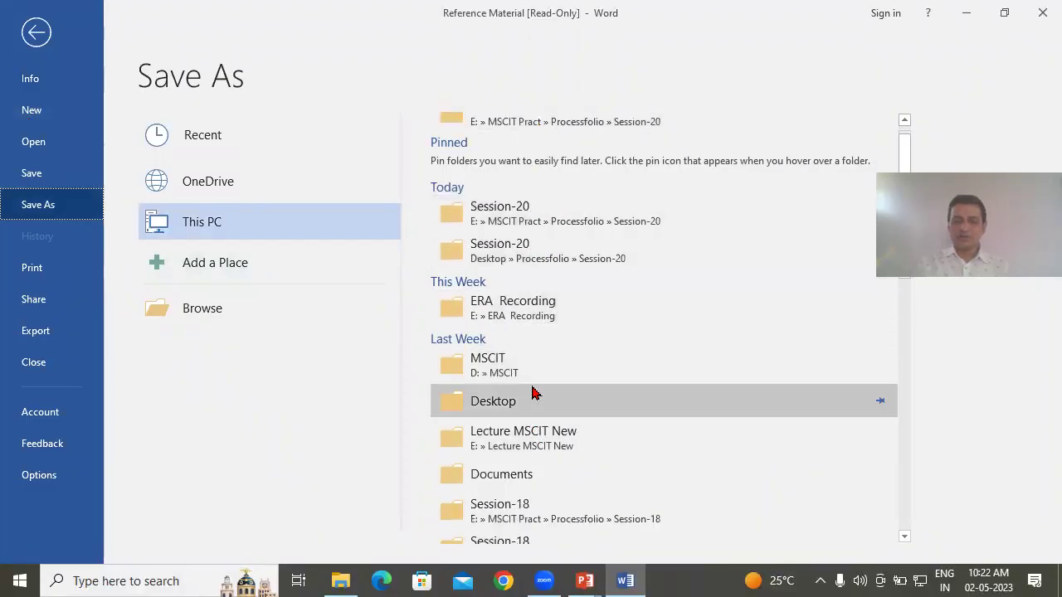
pyautogui.click(523, 480)
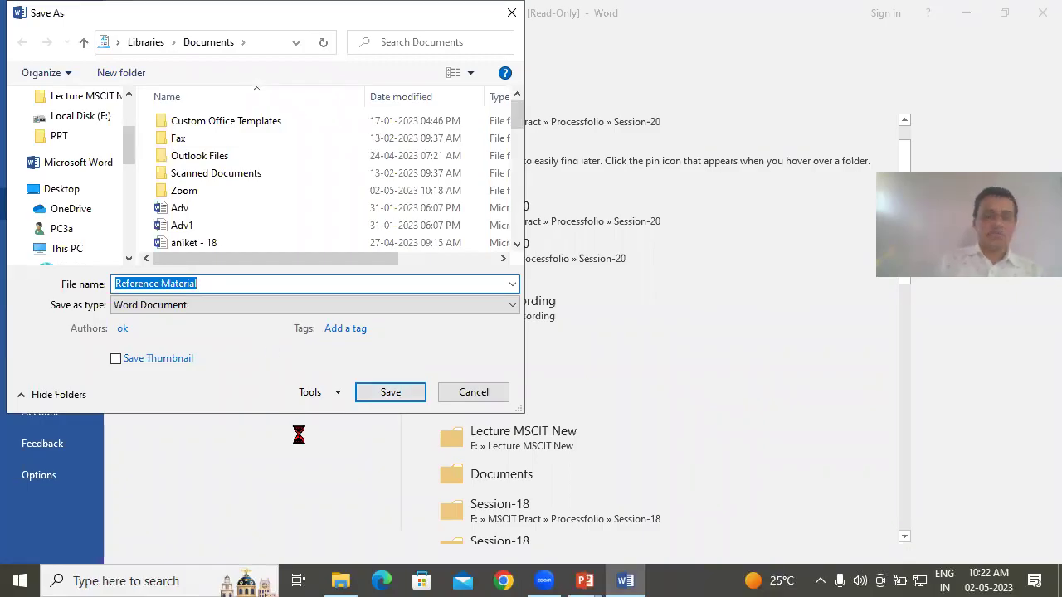
pyautogui.write('Tanv')
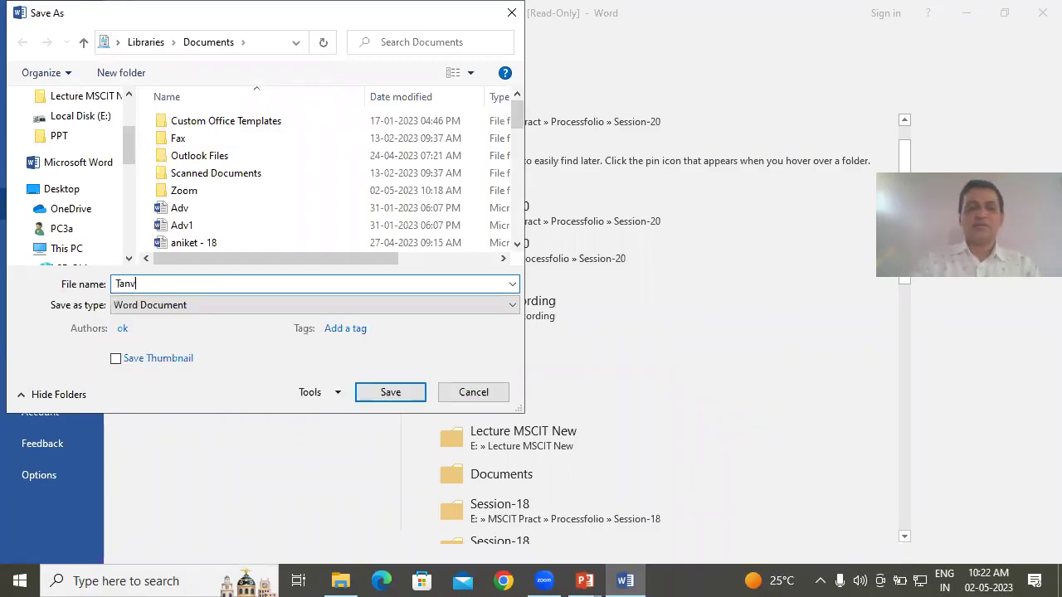
pyautogui.write('i - ')
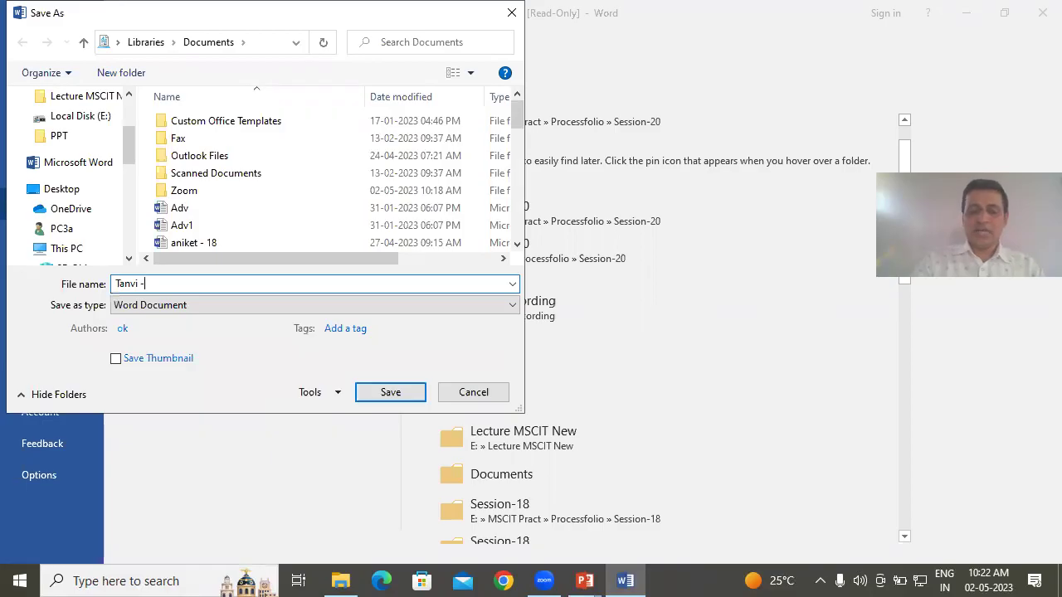
pyautogui.write('20')
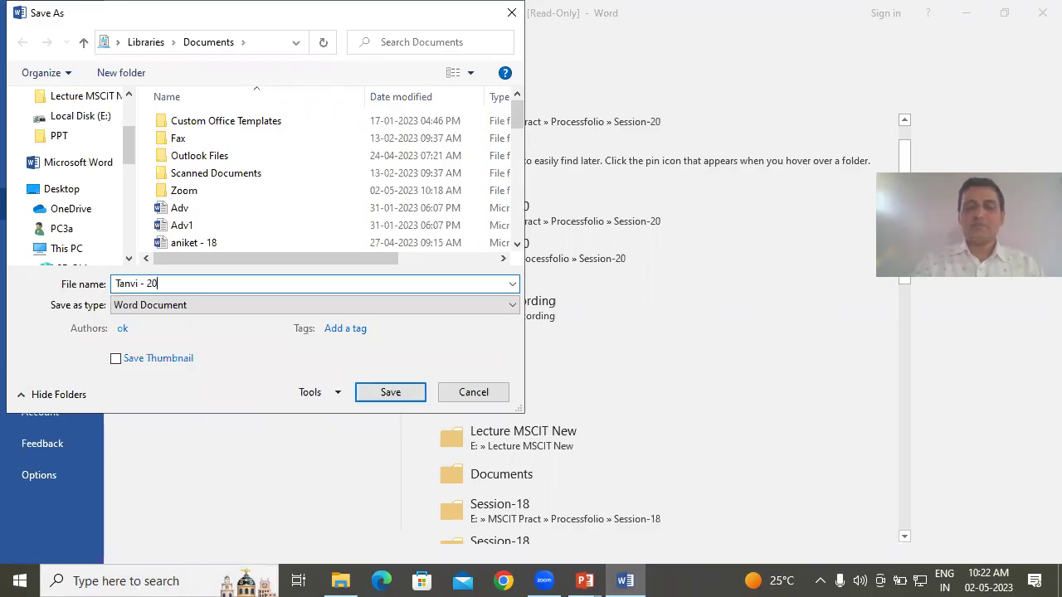
pyautogui.click(390, 391)
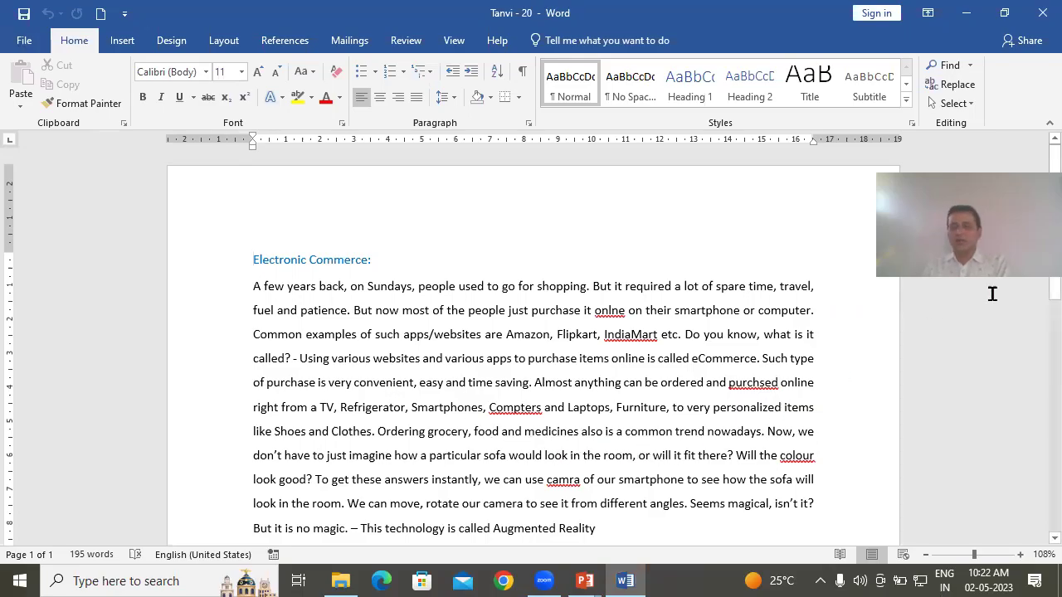
pyautogui.moveTo(999, 174); pyautogui.dragTo(999, 147)
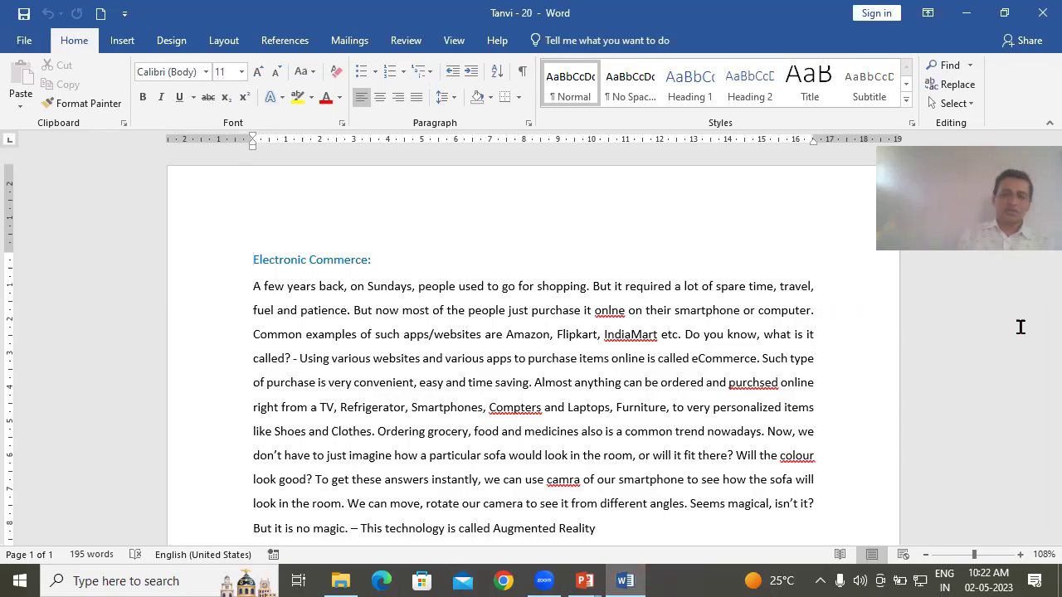
pyautogui.rightClick(608, 310)
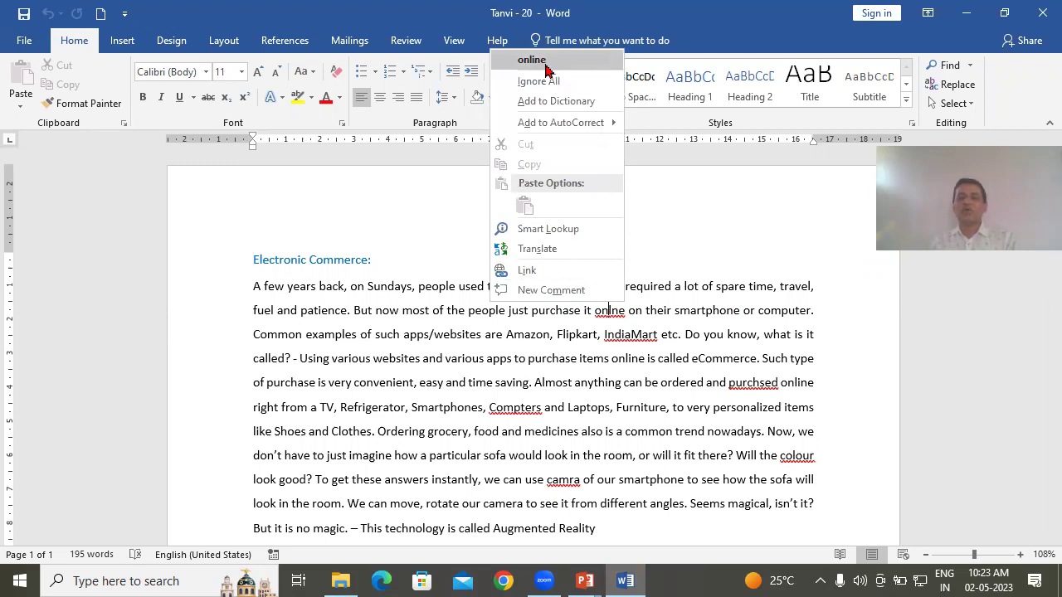
pyautogui.click(645, 310)
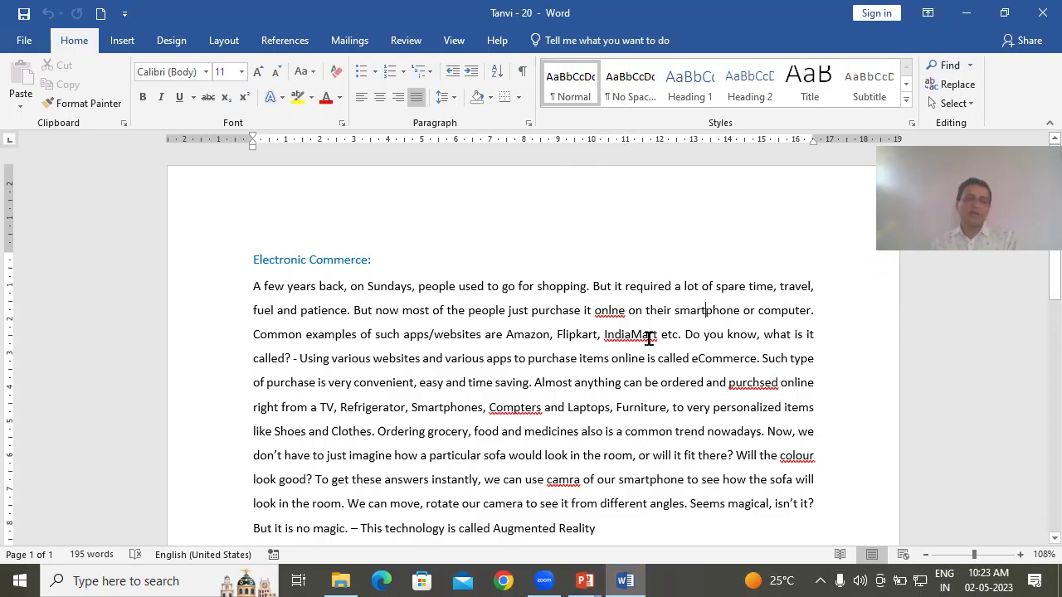
pyautogui.click(610, 312)
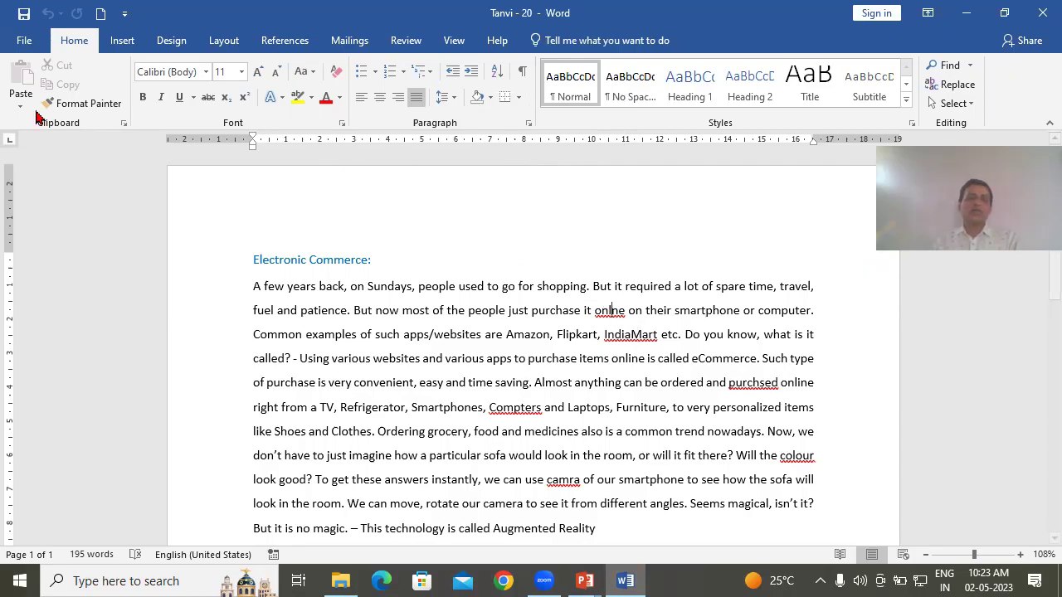
# Run Spelling & Grammar from the Review tab to check the passage.
pyautogui.click(419, 48)
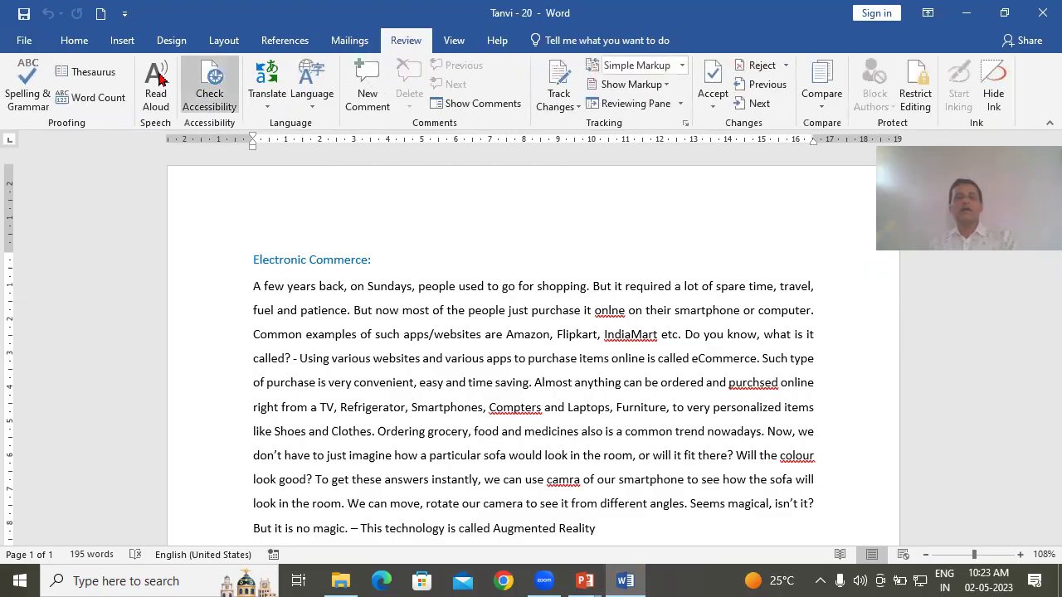
pyautogui.click(33, 98)
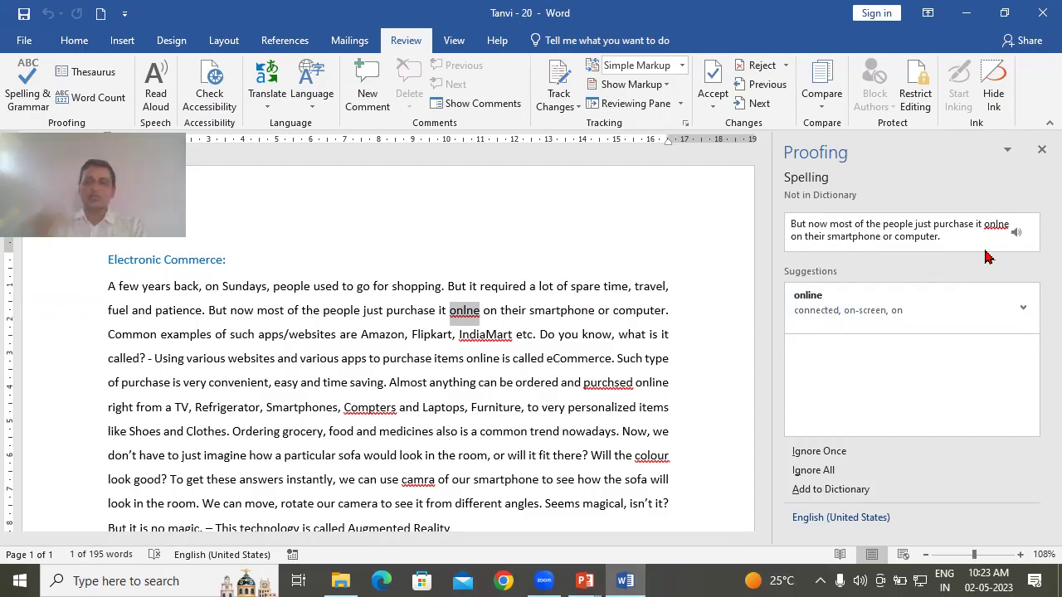
# Correct 'onlne' to 'online' and insert a blank line between the heading and first paragraph.
pyautogui.click(822, 314)
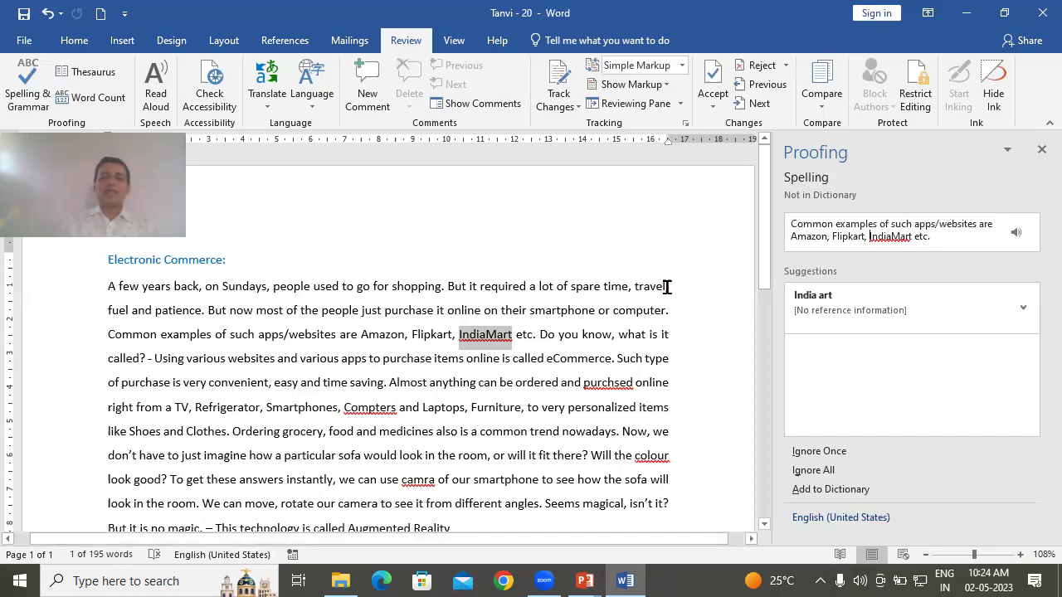
pyautogui.click(692, 284)
pyautogui.click(108, 285)
pyautogui.press('Return')
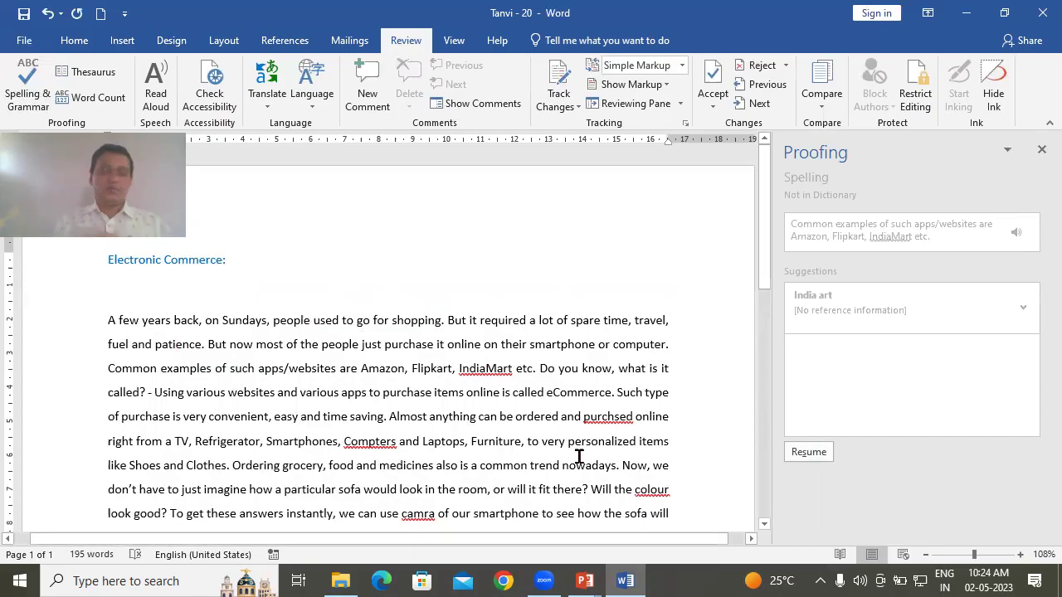
# Type a name on the blank line under the heading, then delete that line again.
pyautogui.write('Tanvi')
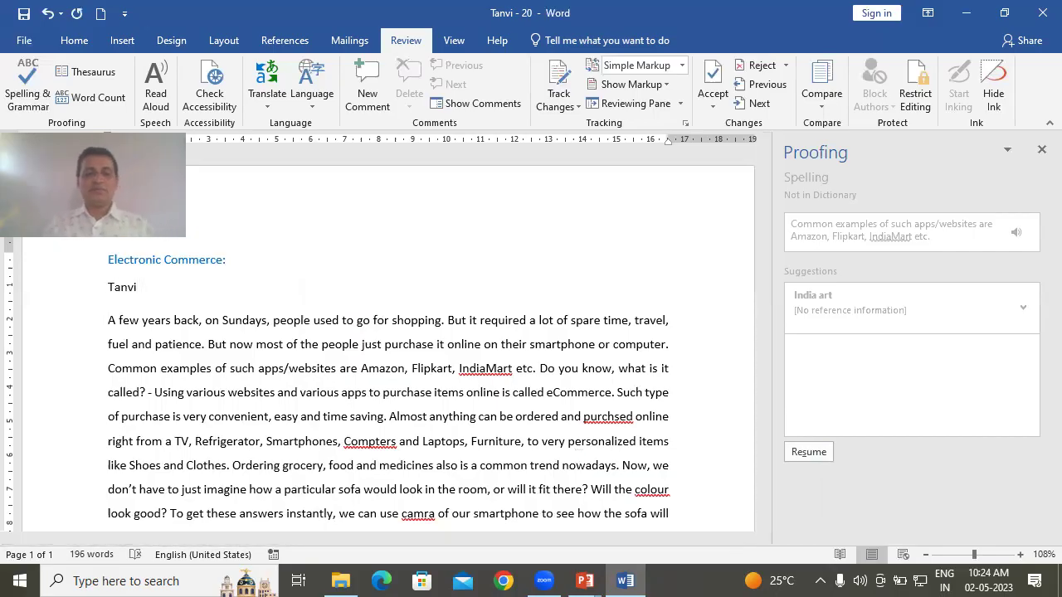
pyautogui.press('BackSpace')
pyautogui.press('BackSpace')
pyautogui.press('BackSpace')
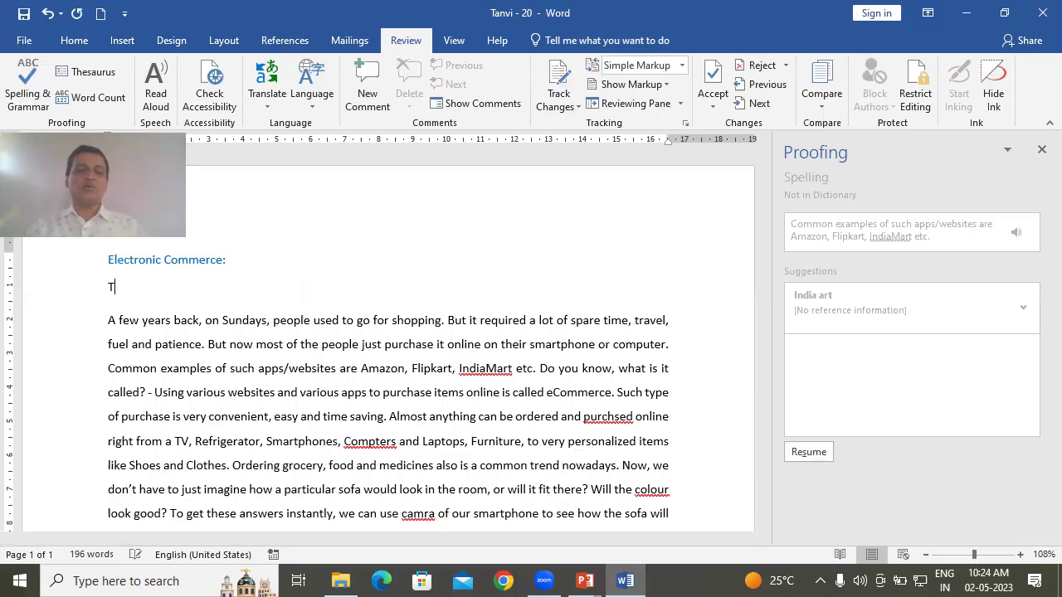
pyautogui.write('Tukaram')
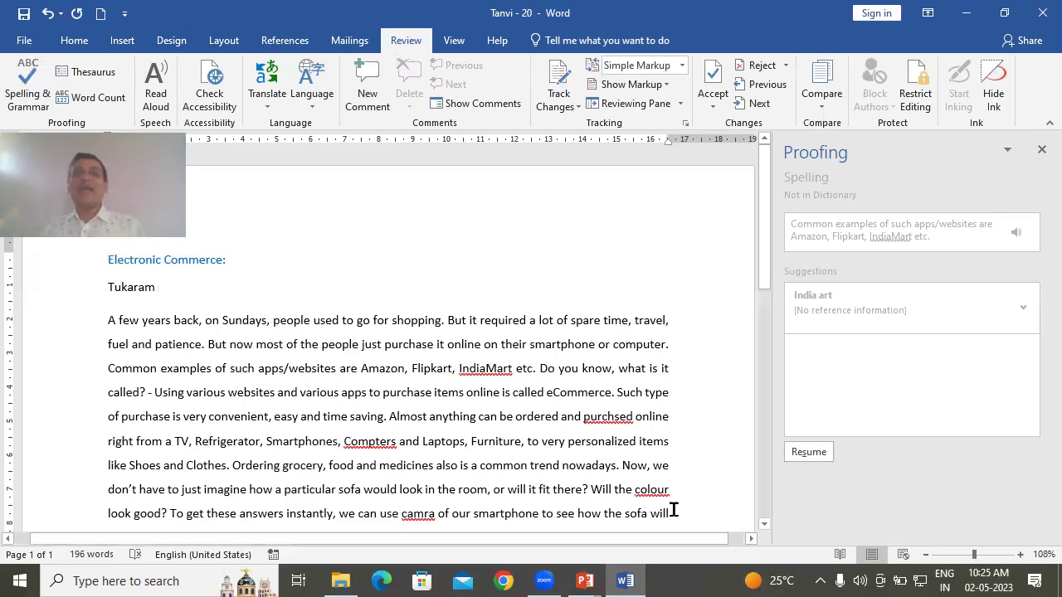
pyautogui.click(69, 293)
pyautogui.press('Delete')
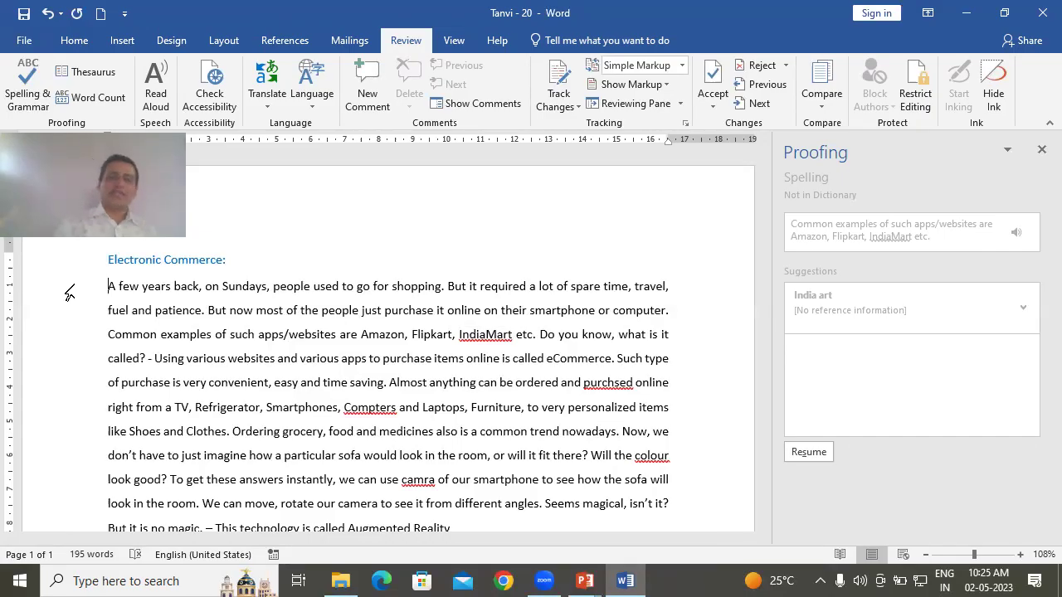
# Ignore all 'IndiaMart' and accept fixes for 'purchsed', 'Compters', 'colour' and 'camra'.
pyautogui.click(487, 335)
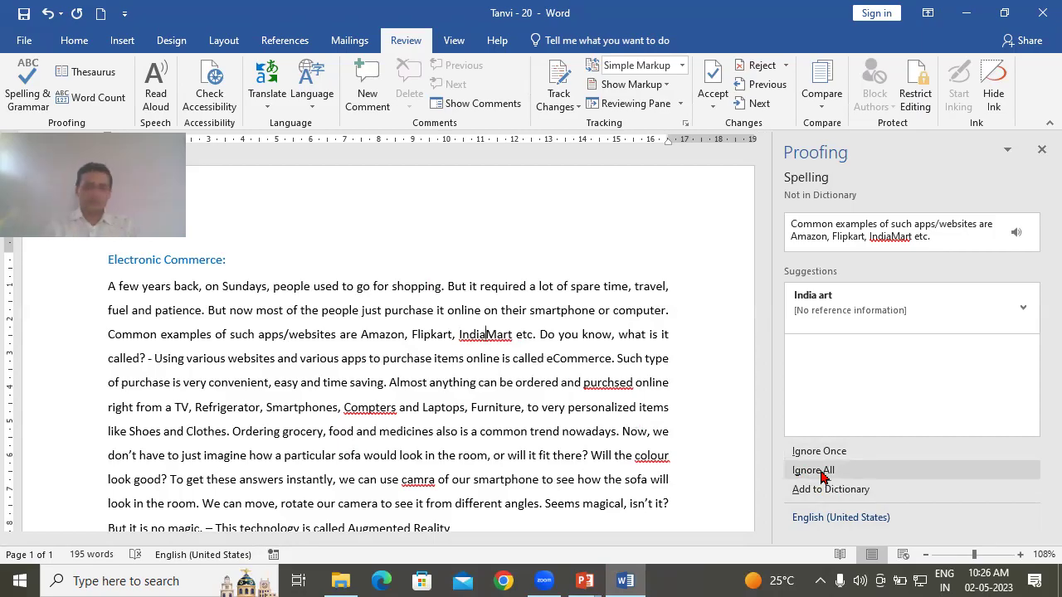
pyautogui.click(823, 477)
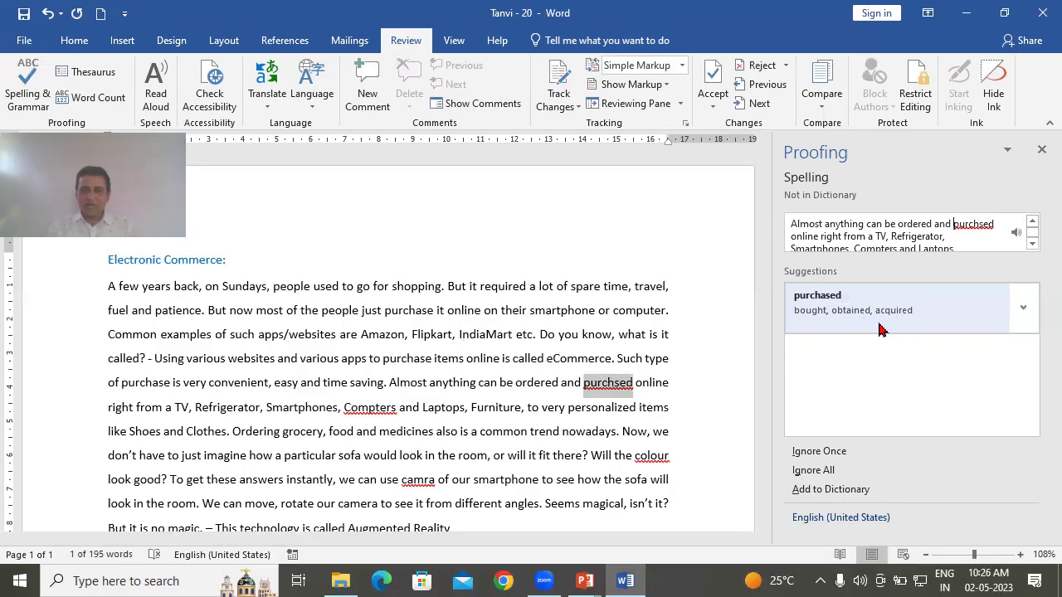
pyautogui.click(841, 307)
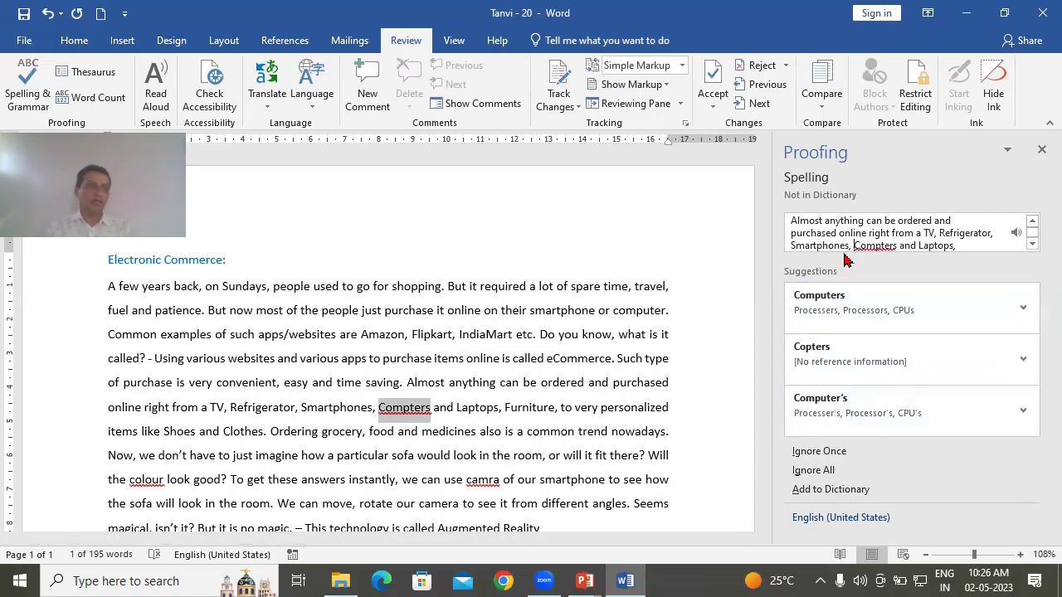
pyautogui.click(835, 415)
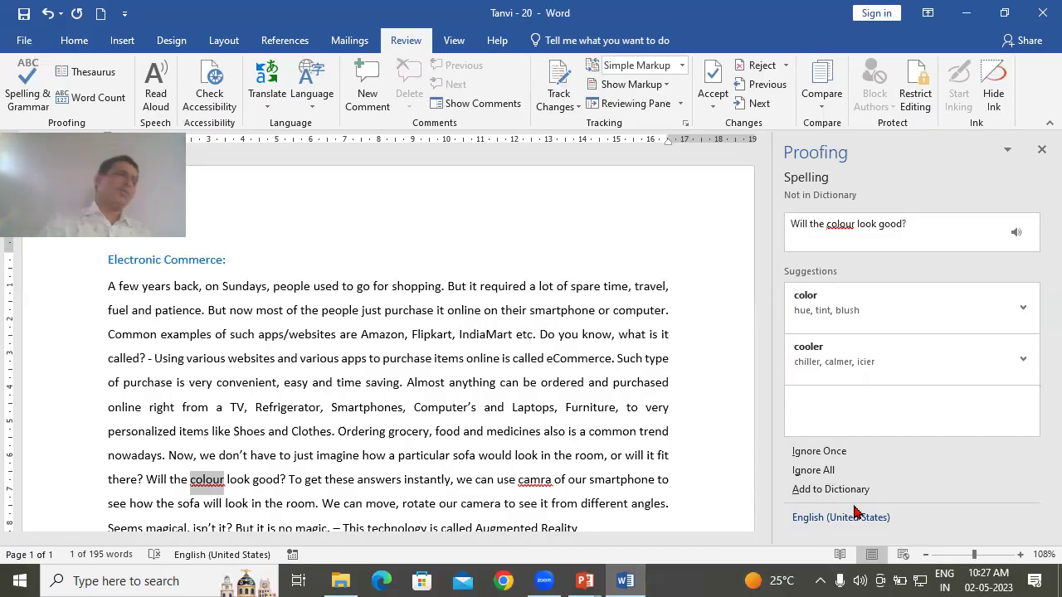
pyautogui.click(845, 312)
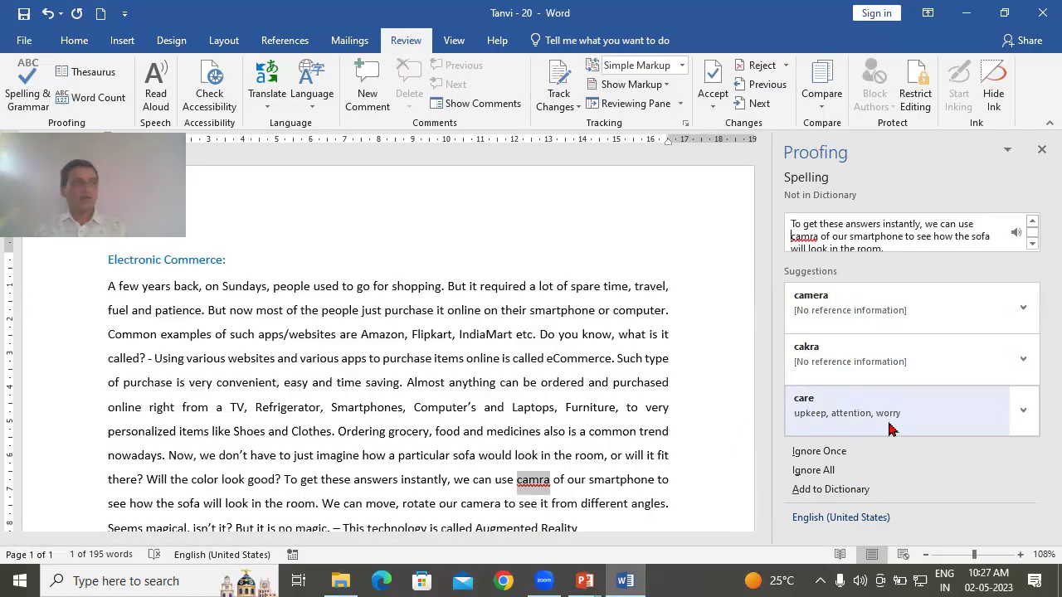
pyautogui.click(877, 316)
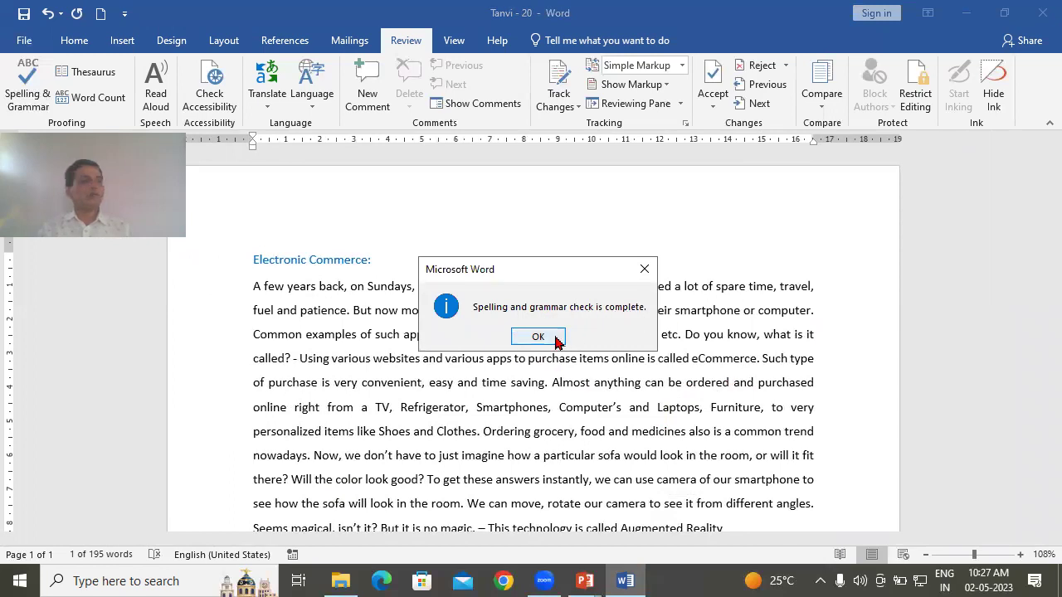
# Dismiss the completion message and display the Word Count: 195 words, 2 paragraphs, 12 lines.
pyautogui.click(538, 337)
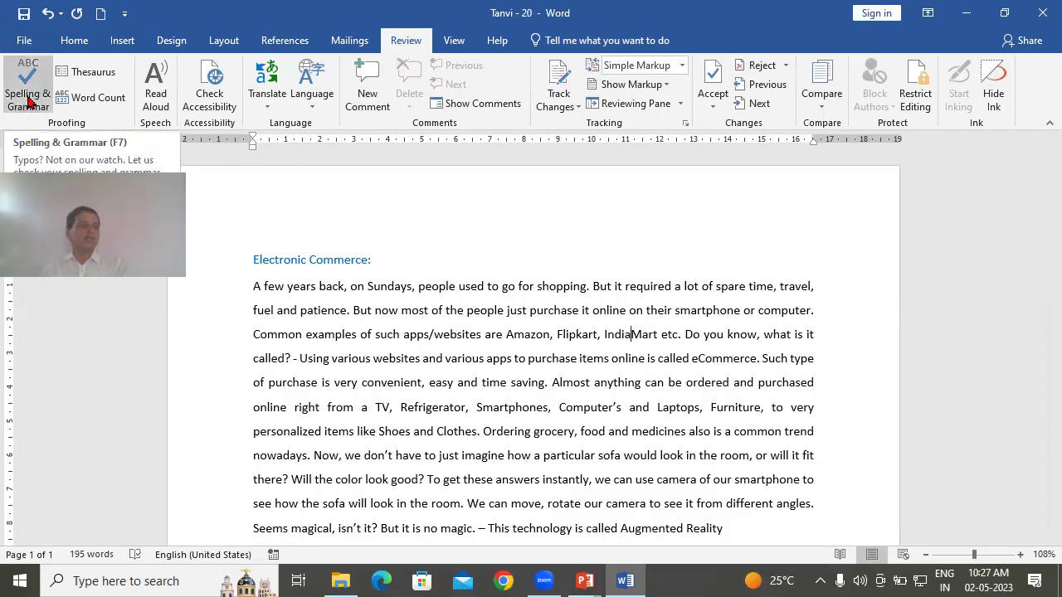
pyautogui.click(97, 101)
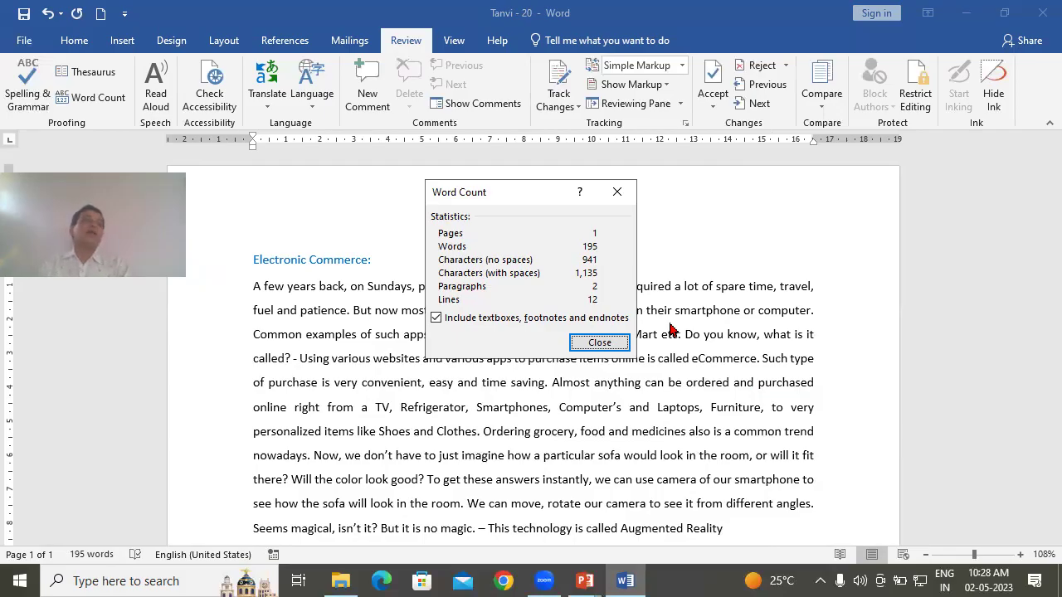
# Close the Word Count statistics dialog.
pyautogui.click(599, 341)
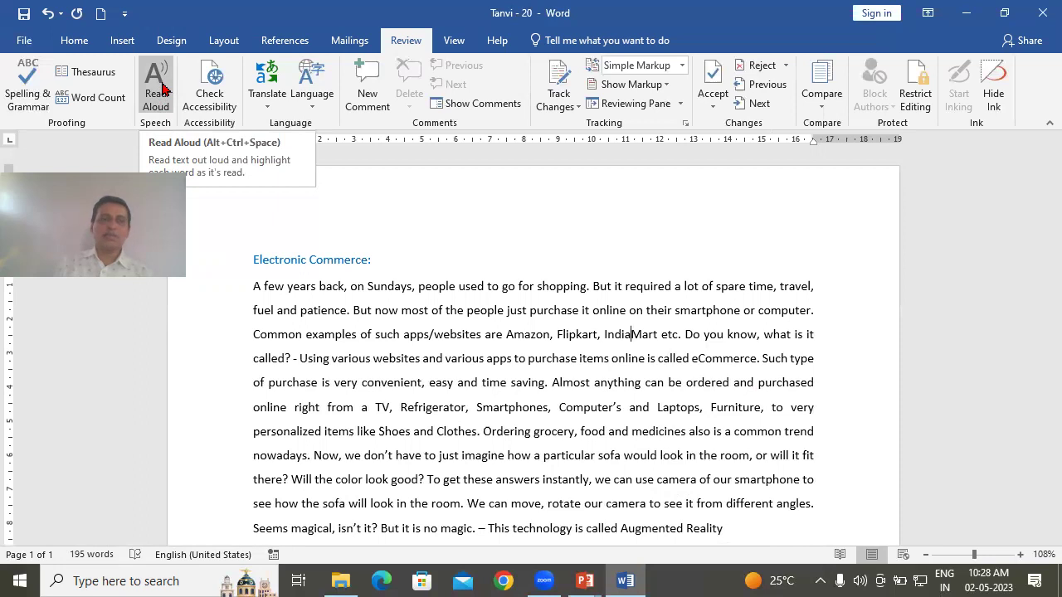
# Read the passage aloud up to 'eCommerce', pause, and bring up the speed and voice settings.
pyautogui.click(163, 89)
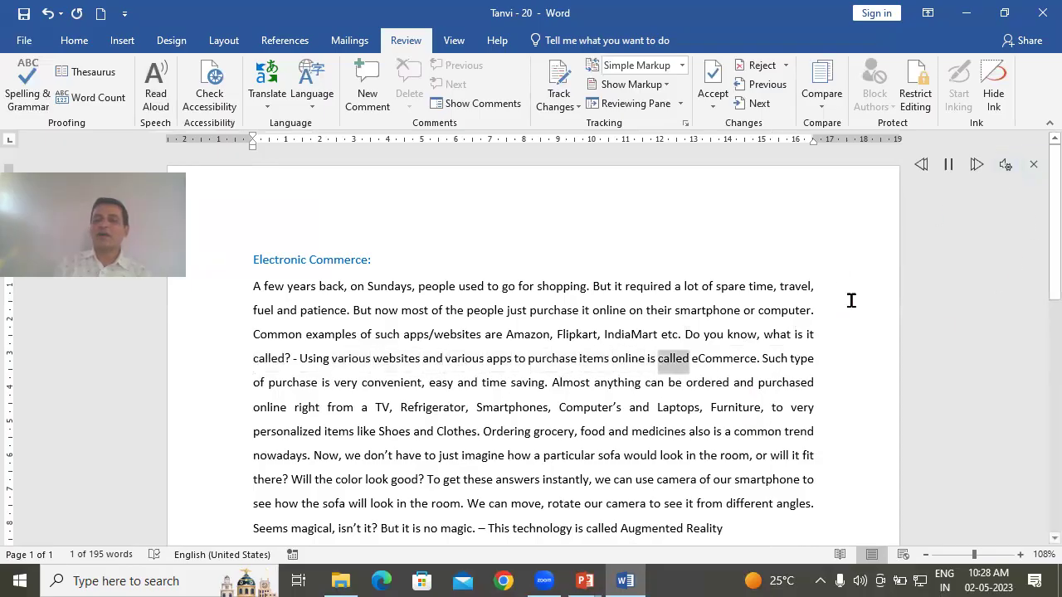
pyautogui.click(950, 166)
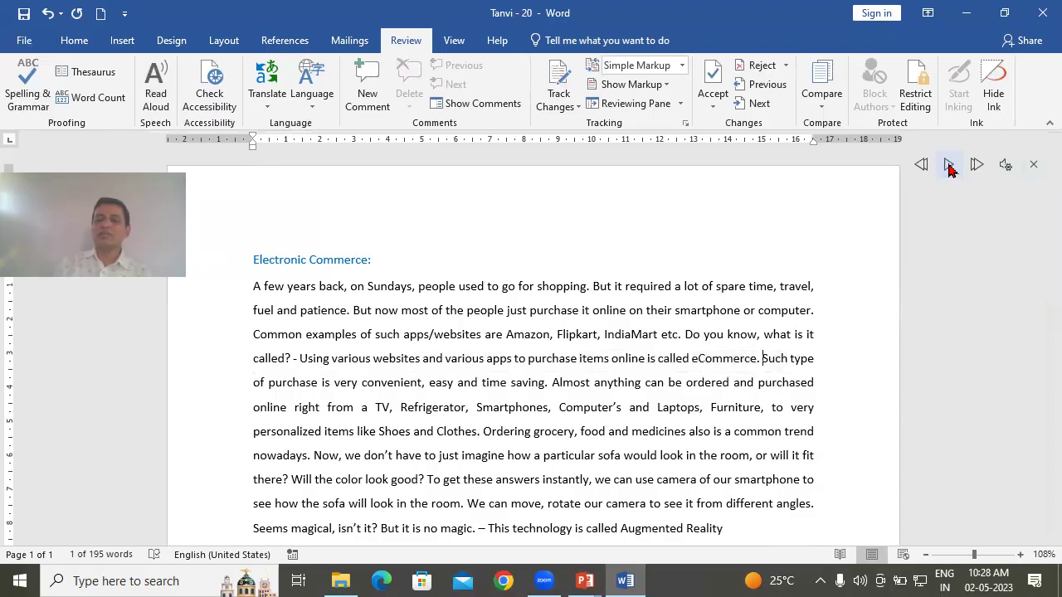
pyautogui.click(1005, 170)
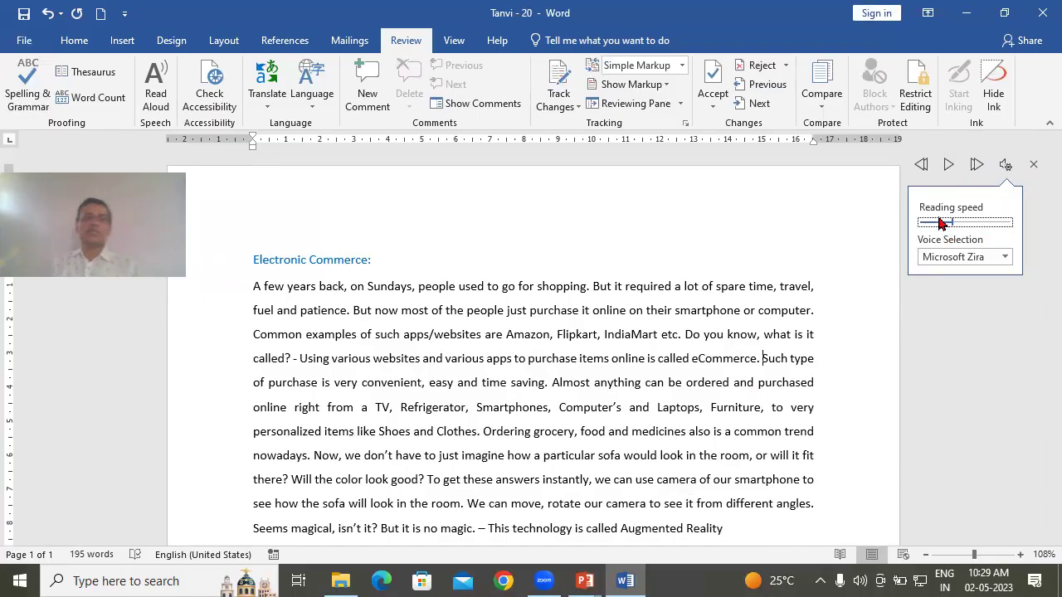
# Slow the reading speed, switch to the Microsoft David voice, and read on before pausing.
pyautogui.moveTo(955, 225); pyautogui.dragTo(947, 225)
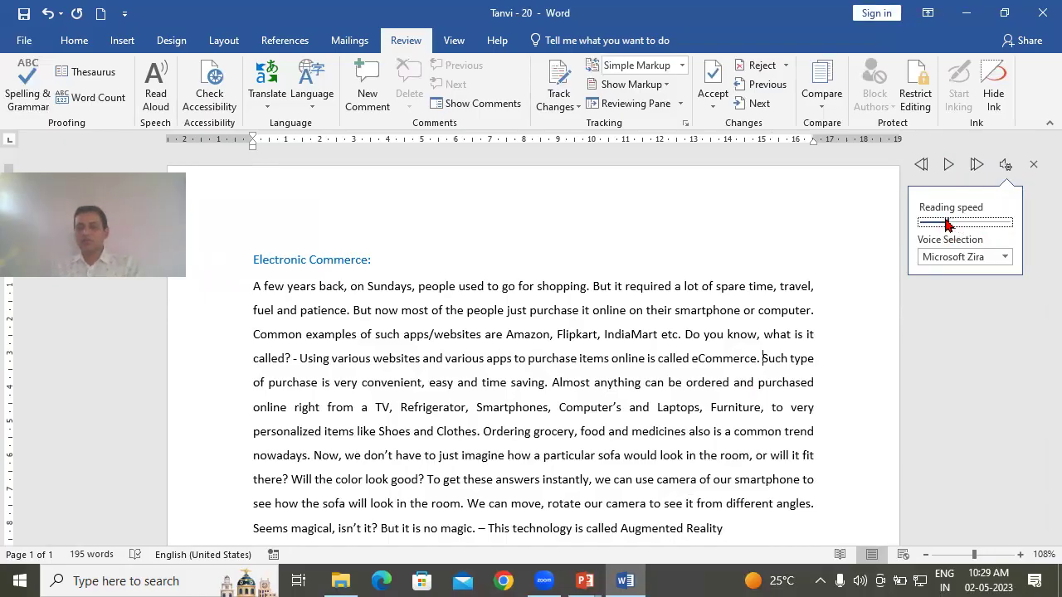
pyautogui.click(1004, 258)
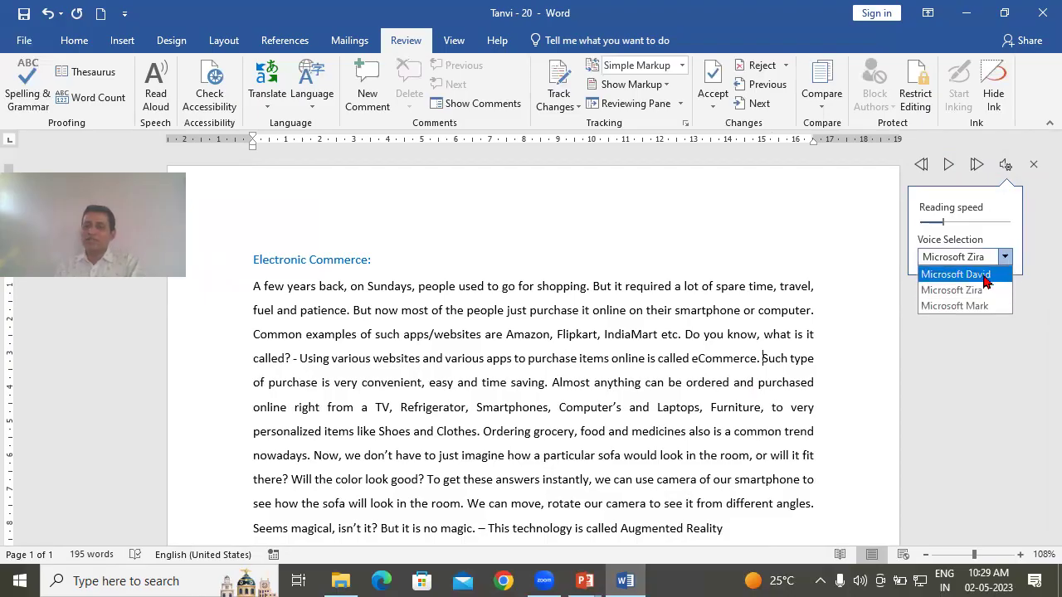
pyautogui.click(986, 280)
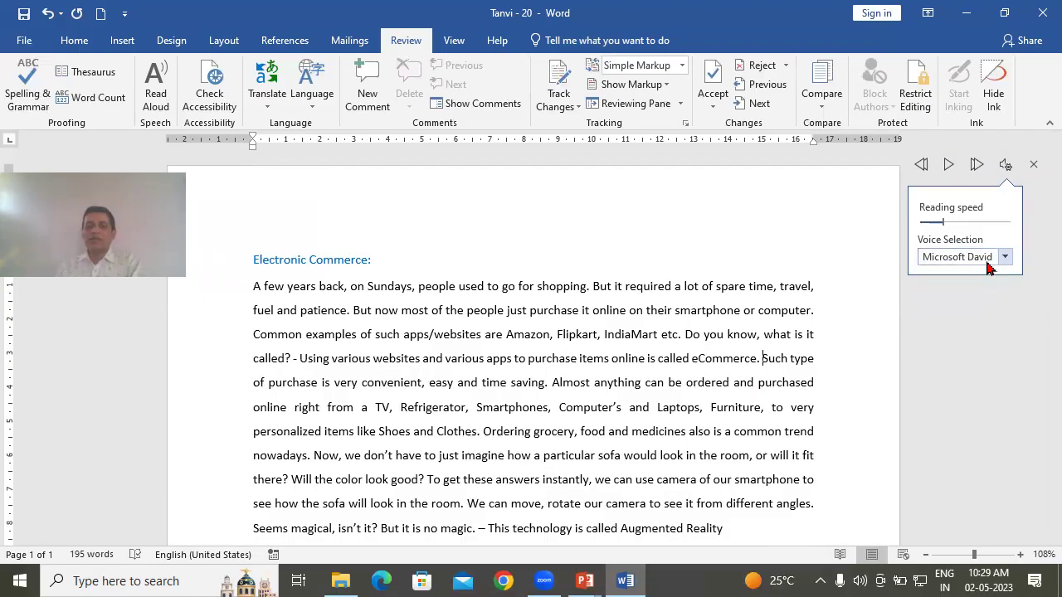
pyautogui.click(948, 165)
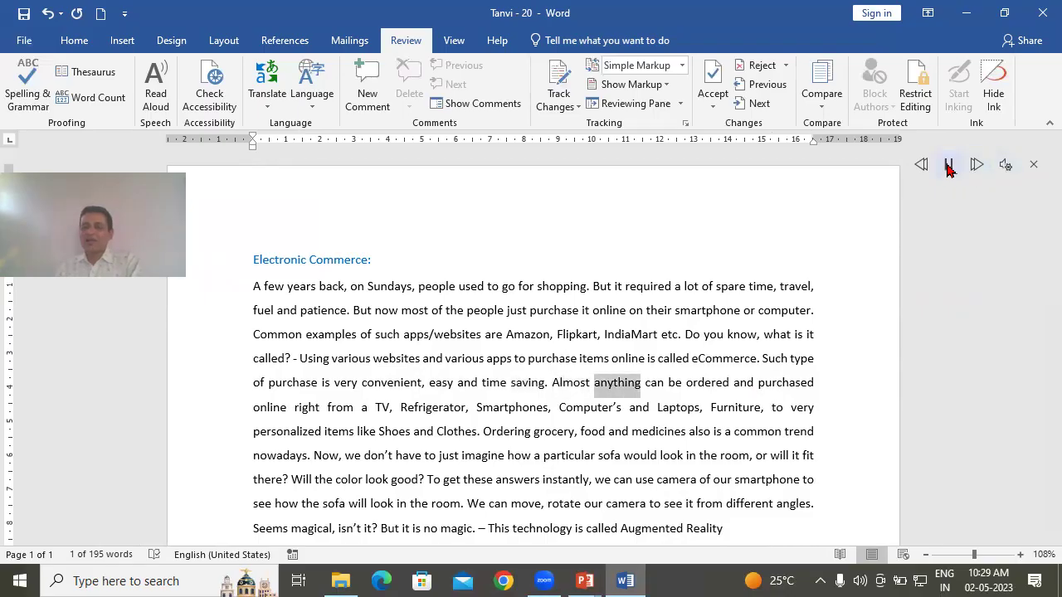
pyautogui.click(949, 164)
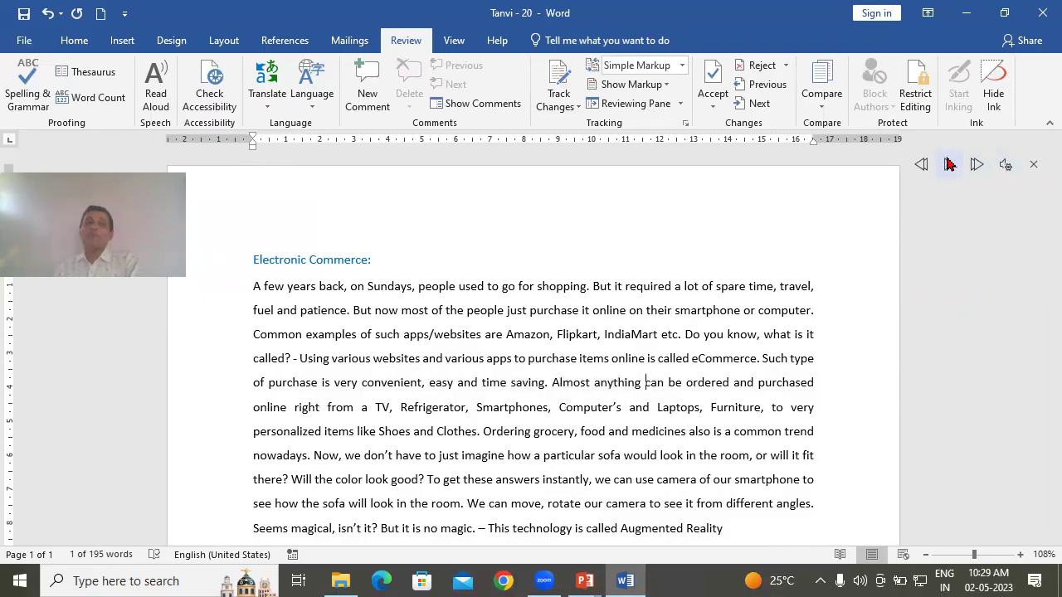
pyautogui.click(1005, 164)
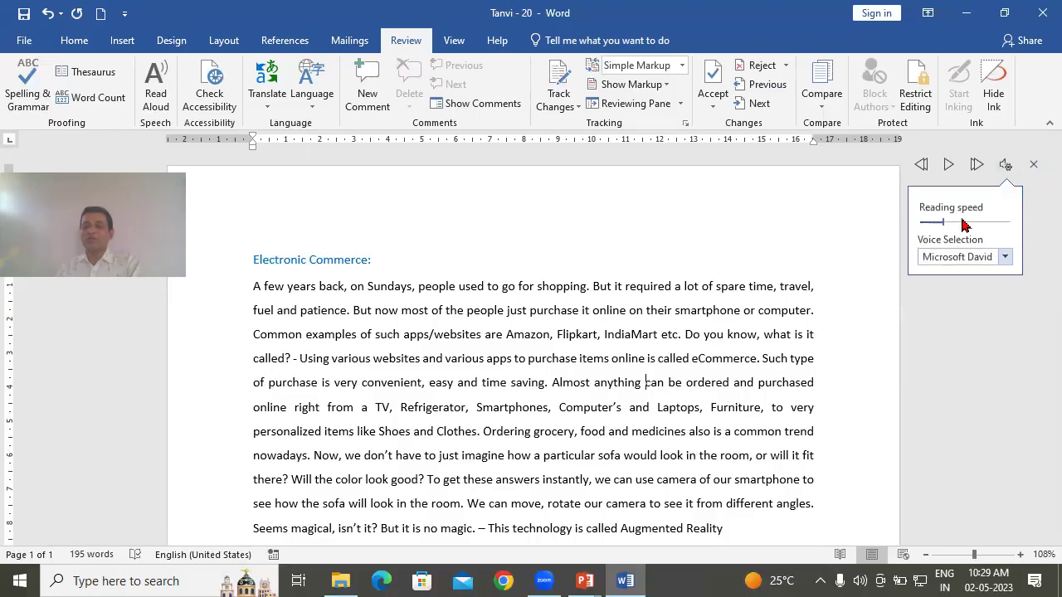
# Raise the reading speed and play the passage at the faster speed, then stop.
pyautogui.click(960, 223)
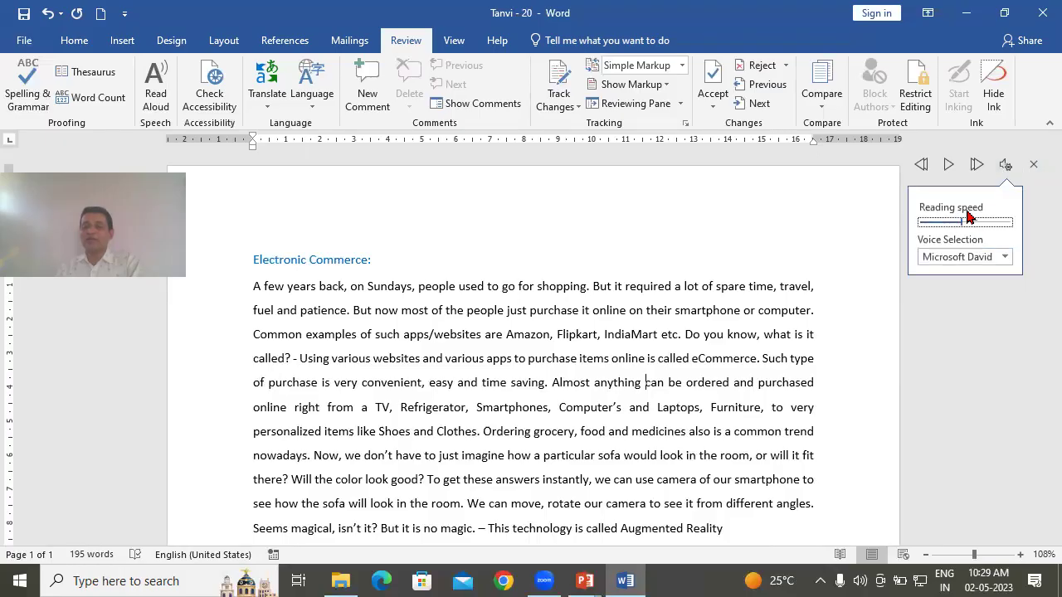
pyautogui.click(949, 165)
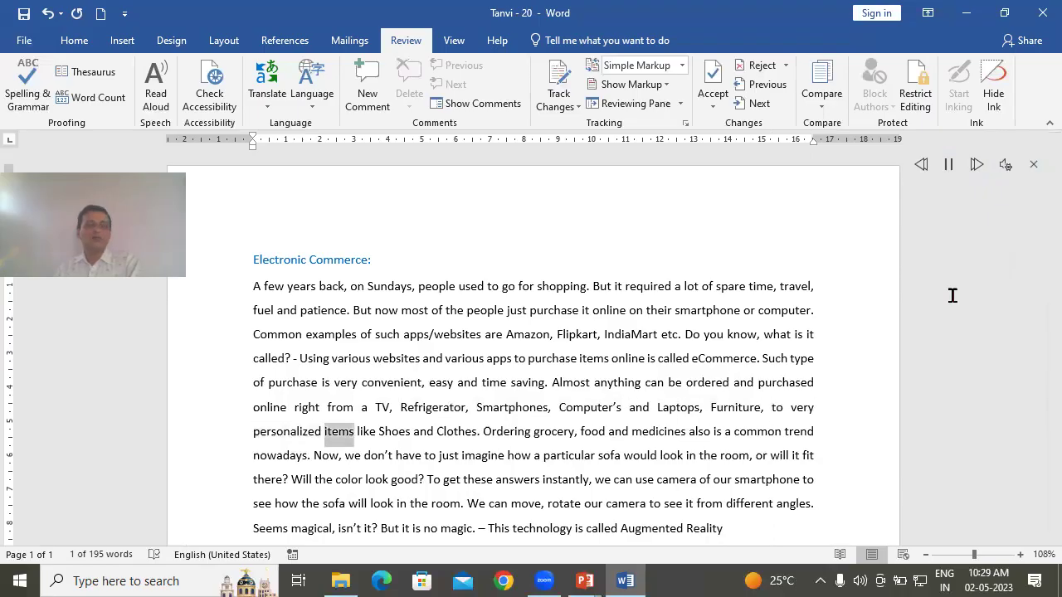
pyautogui.click(948, 164)
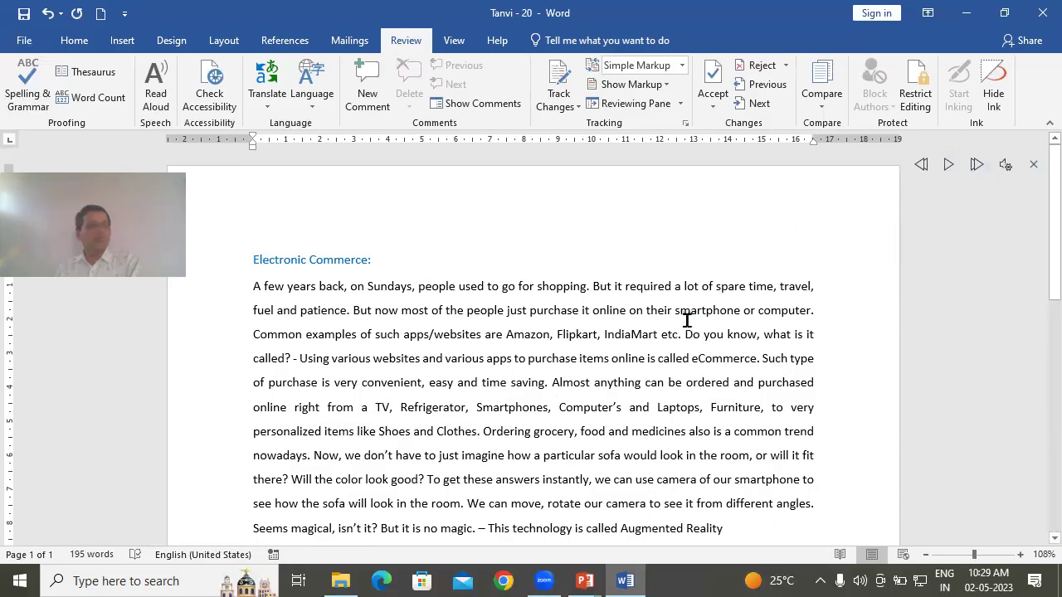
pyautogui.click(948, 164)
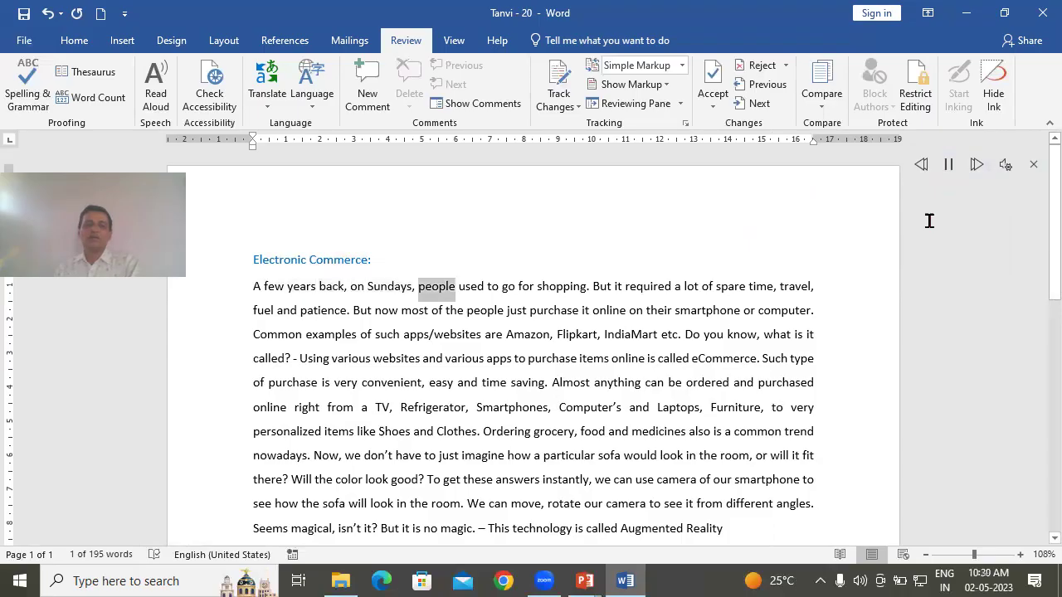
pyautogui.click(948, 164)
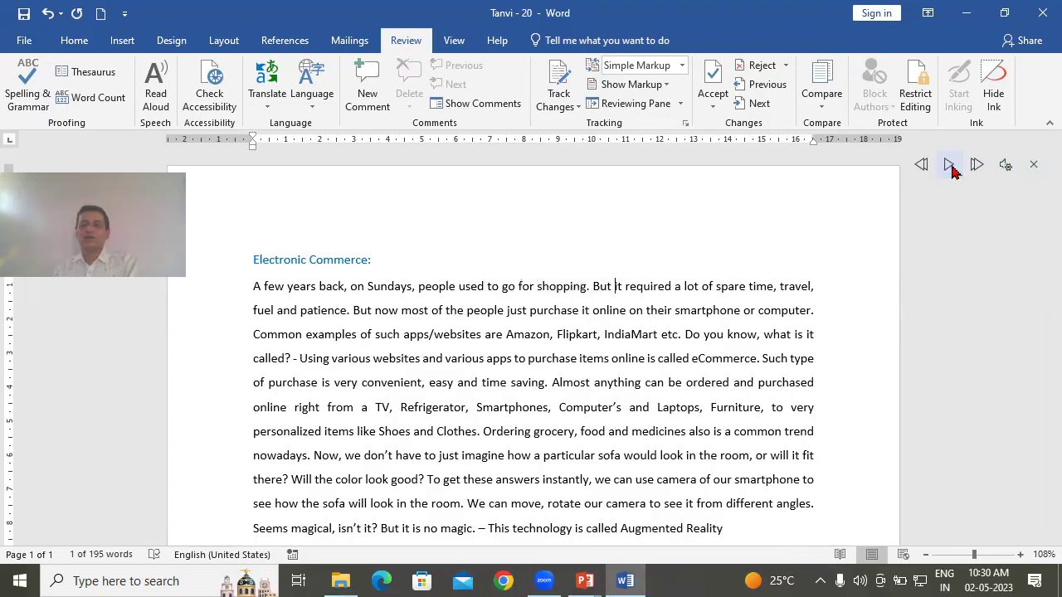
# Switch the read-aloud voice to Microsoft Mark and play briefly before pausing.
pyautogui.click(1004, 165)
pyautogui.click(985, 254)
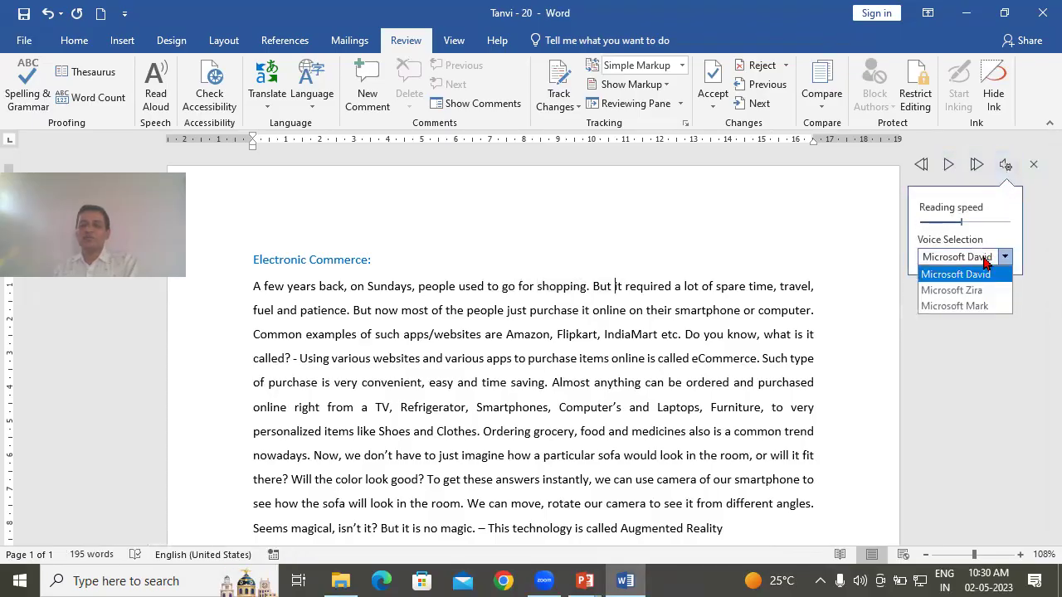
pyautogui.click(976, 318)
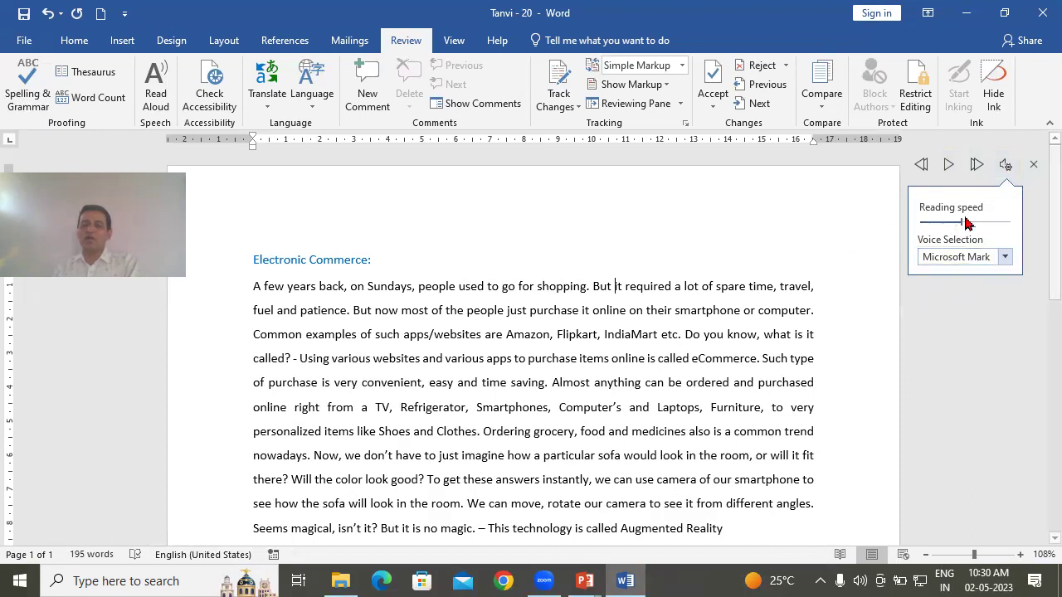
pyautogui.click(948, 165)
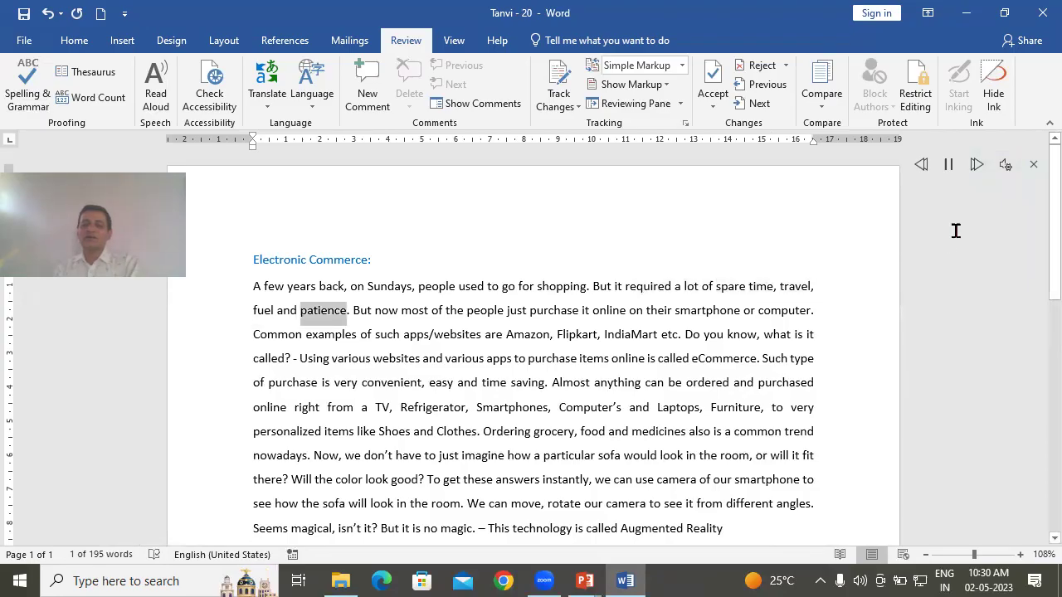
pyautogui.click(956, 170)
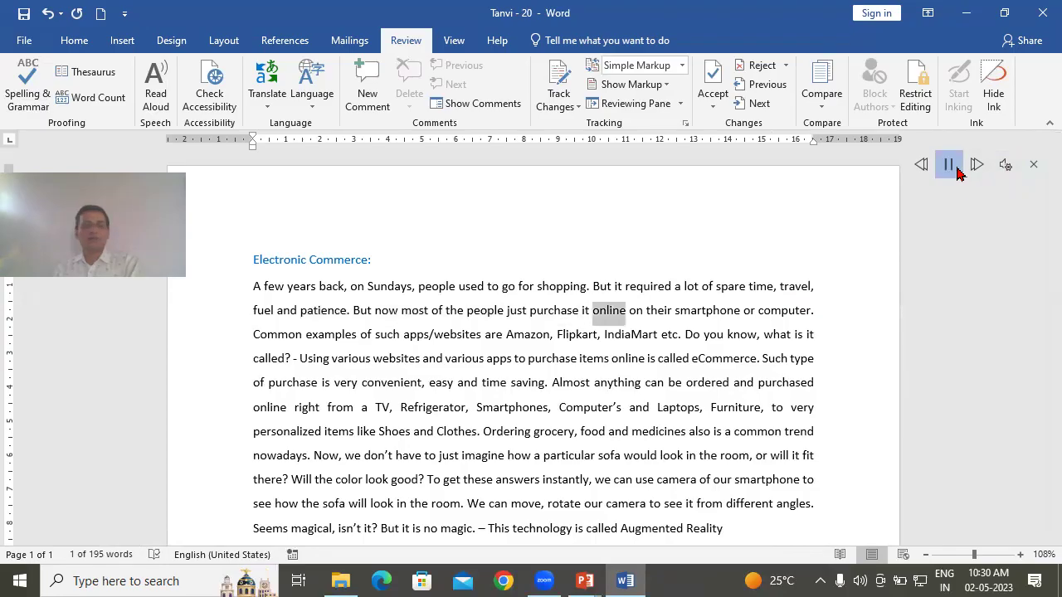
# Close Read Aloud, select the paragraph's first two lines, and bring up the Translate options.
pyautogui.click(1034, 167)
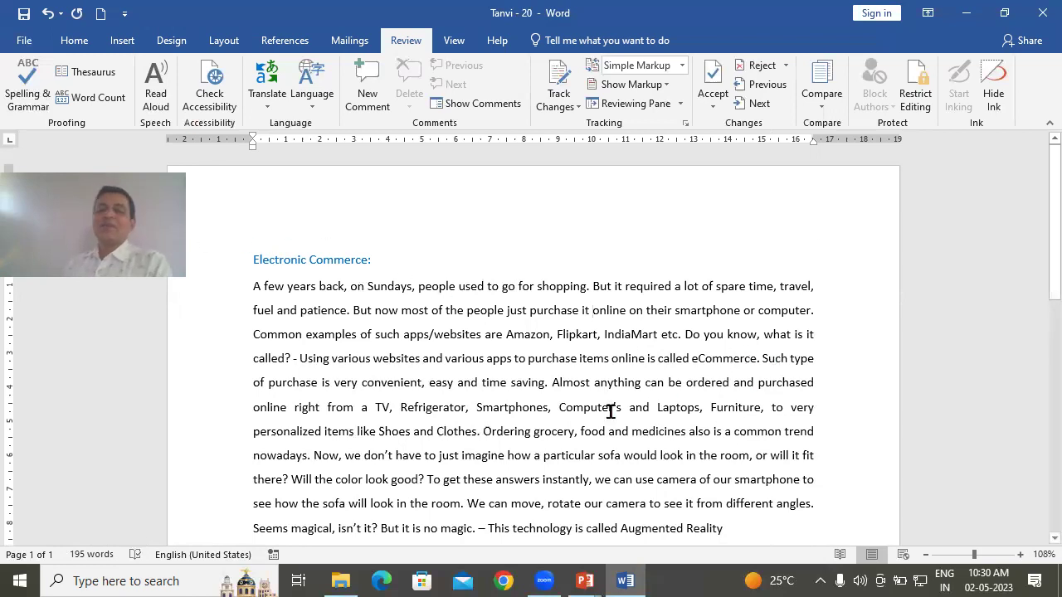
pyautogui.scroll(-1, 469, 396)
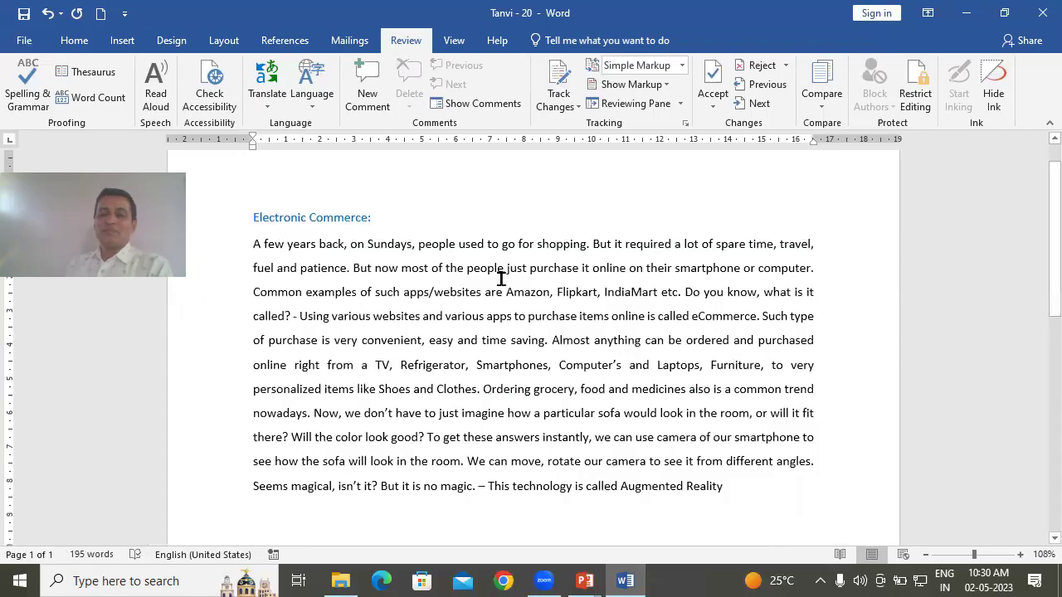
pyautogui.moveTo(250, 249); pyautogui.dragTo(820, 268)
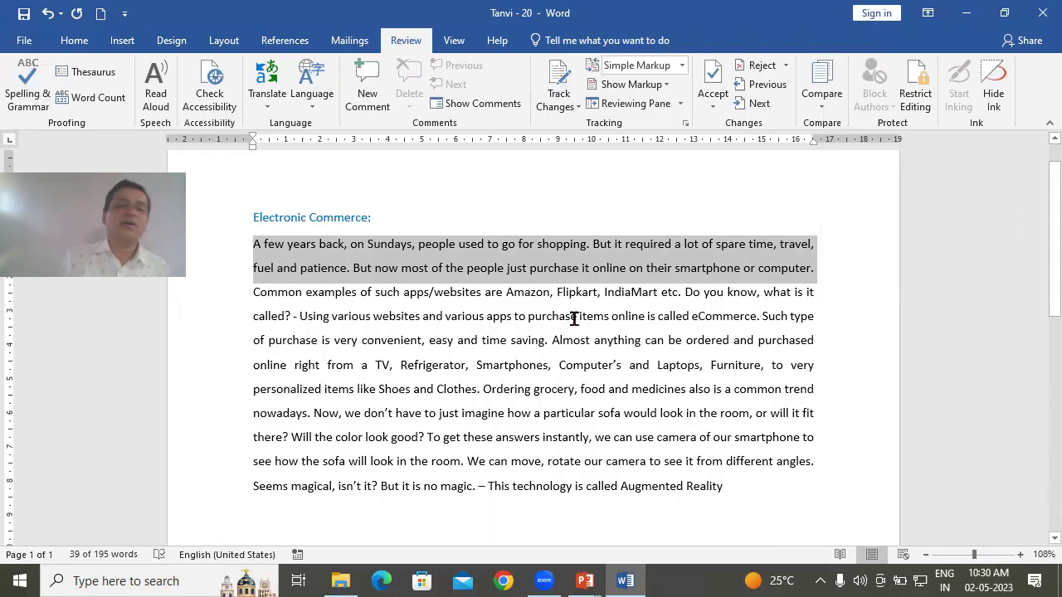
pyautogui.click(269, 109)
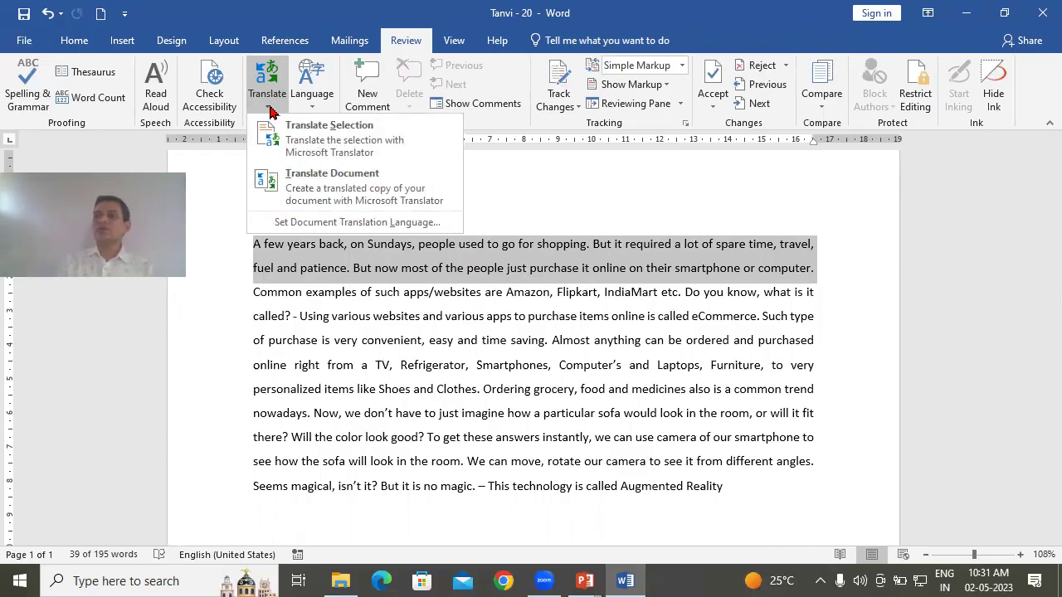
# Translate the two selected sentences into Marathi in the Translator side pane.
pyautogui.click(347, 142)
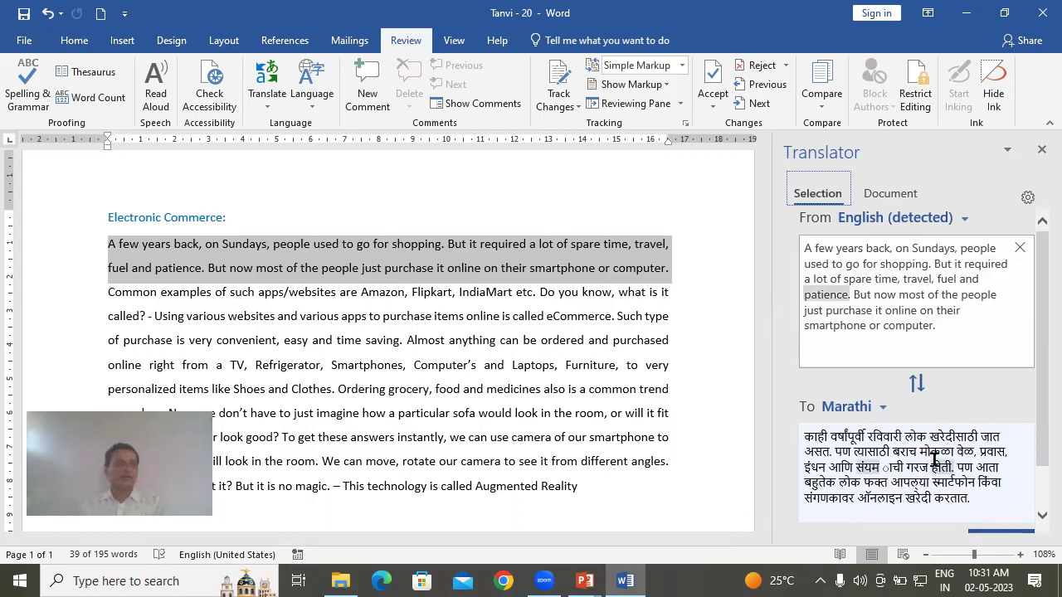
pyautogui.click(884, 407)
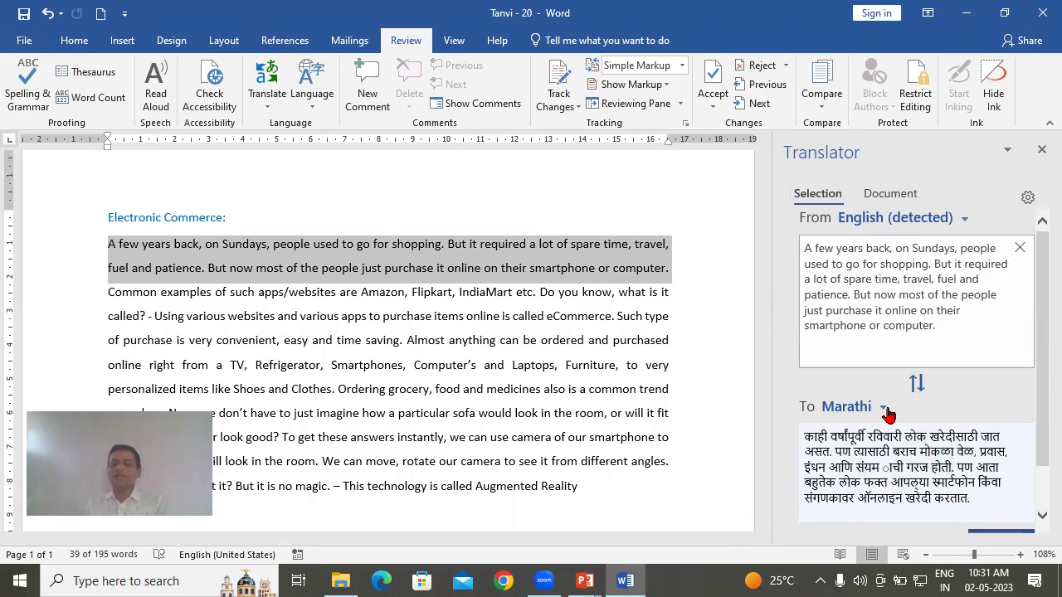
pyautogui.click(1039, 374)
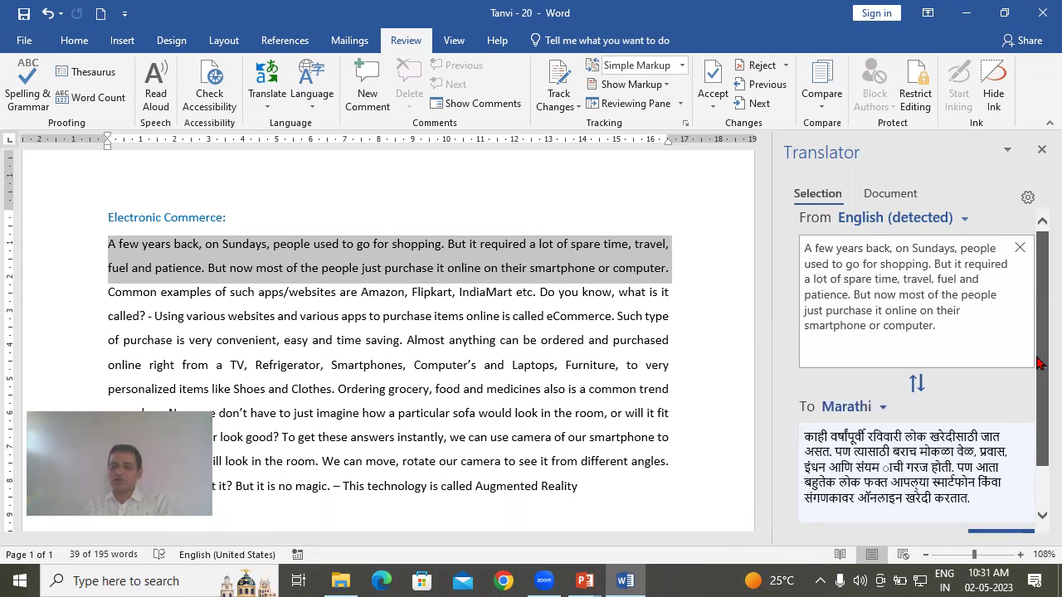
pyautogui.scroll(-2, 1039, 381)
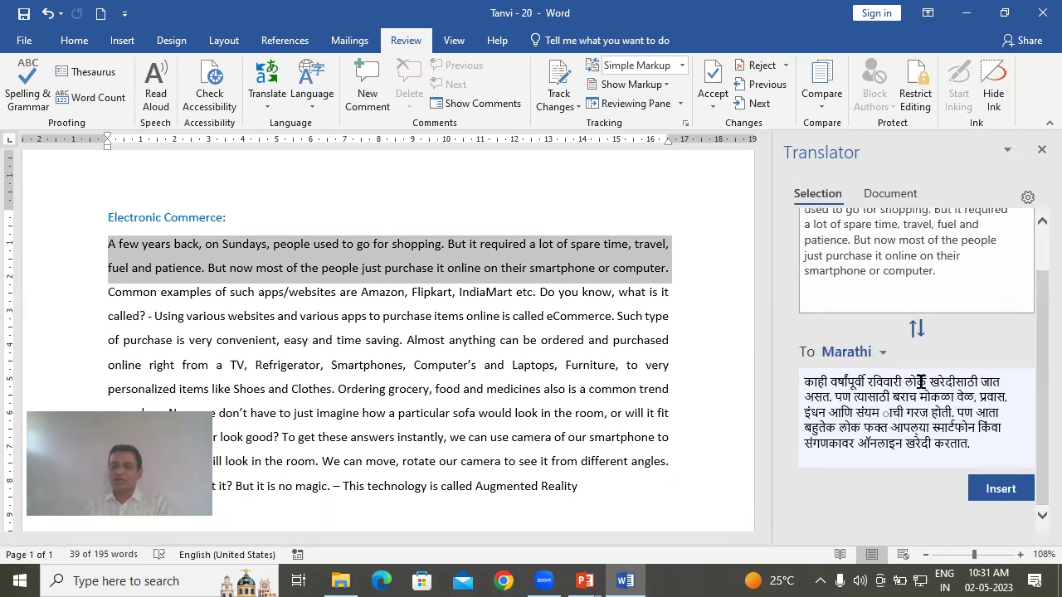
# Change the Translator's target language from Marathi to Hindi by searching 'hin'.
pyautogui.click(882, 355)
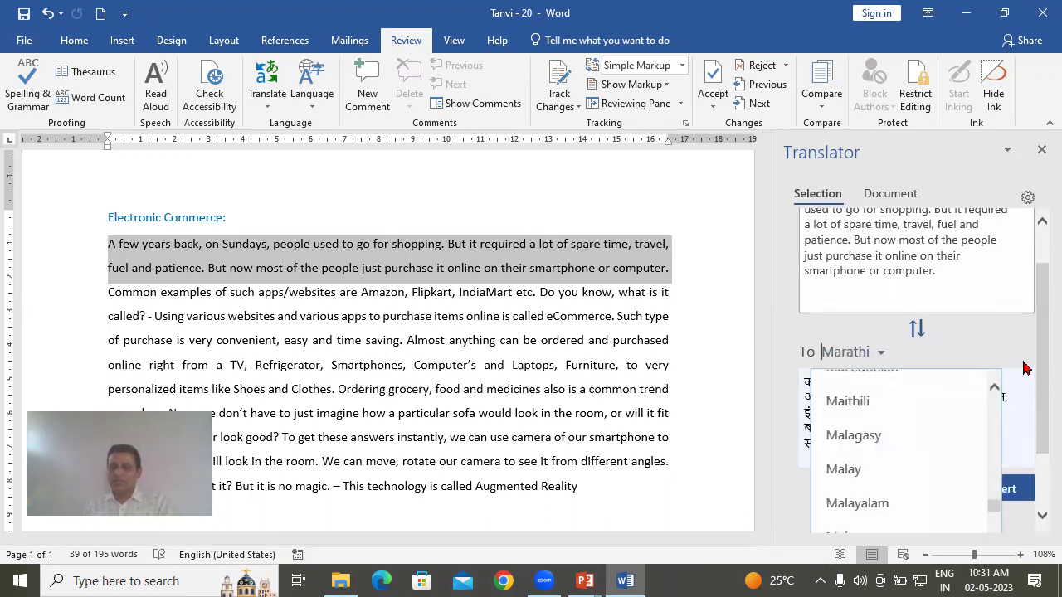
pyautogui.scroll(-2, 921, 406)
pyautogui.scroll(-3, 916, 445)
pyautogui.scroll(-3, 916, 454)
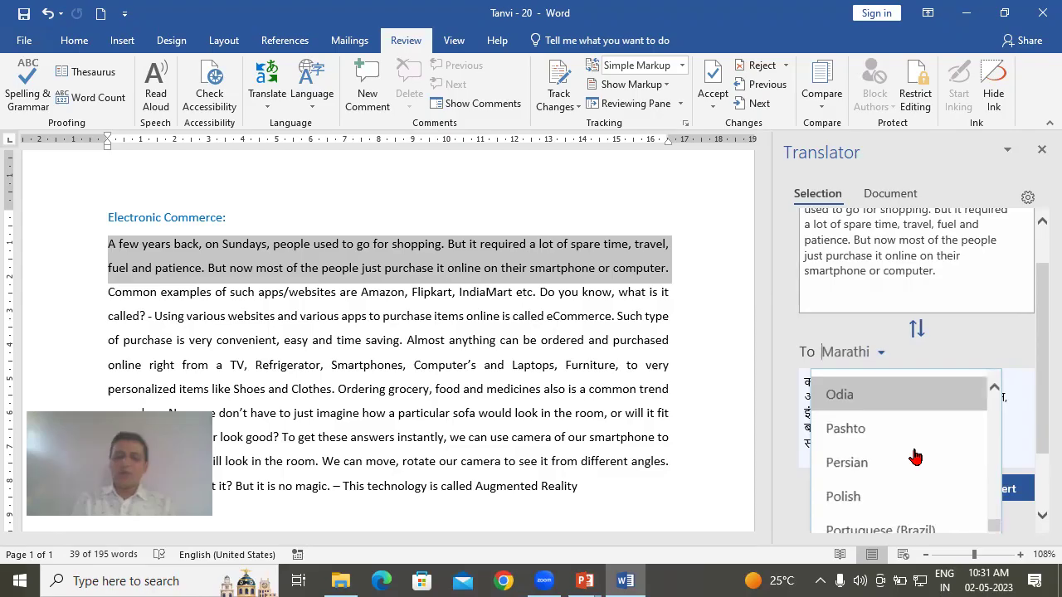
pyautogui.write('hin')
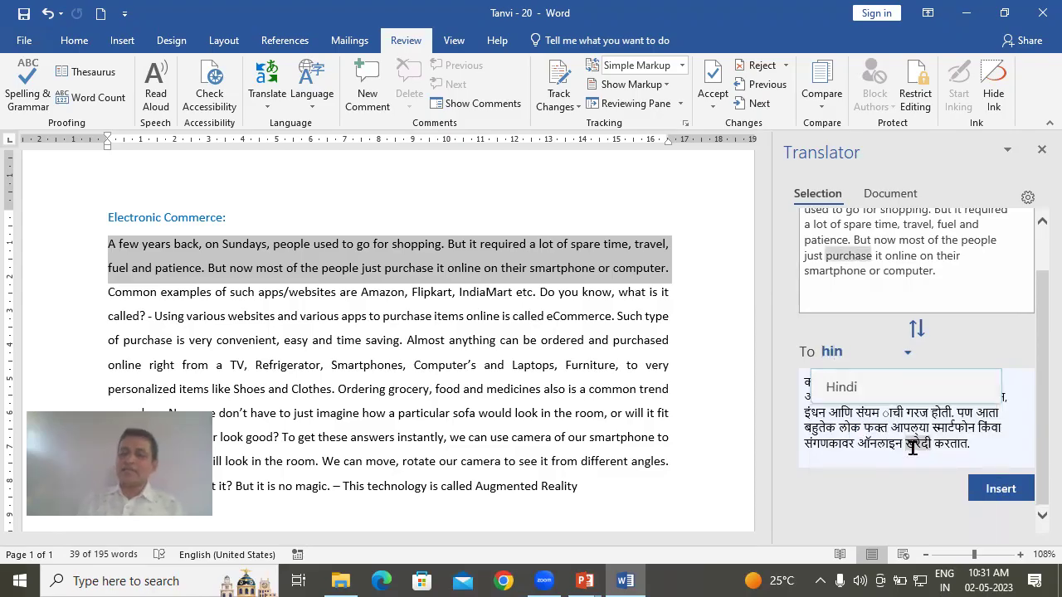
pyautogui.click(855, 390)
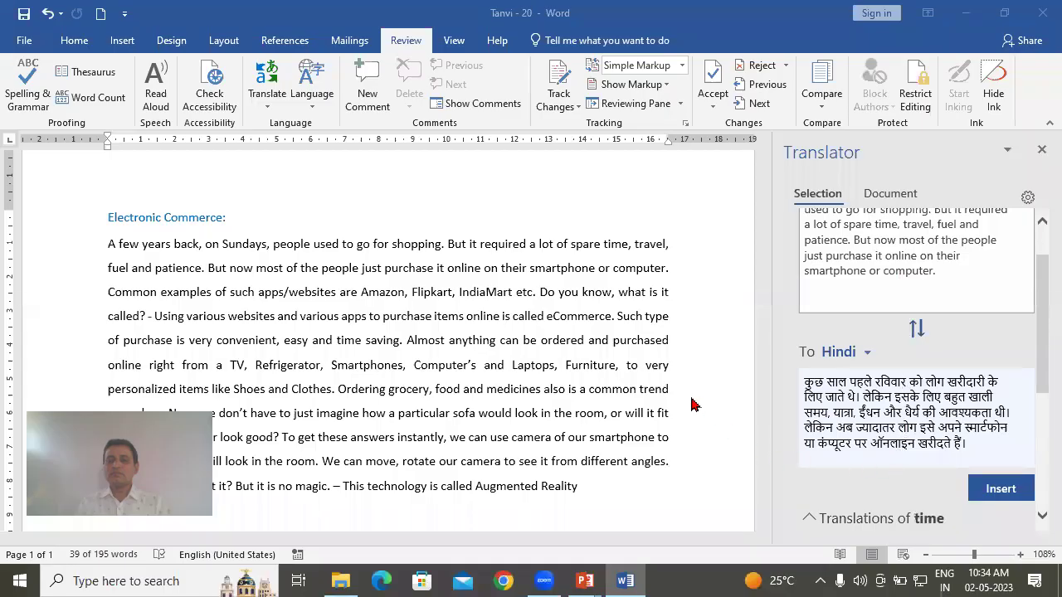
# View alternative translations for smartphone, patience, computer and people.
pyautogui.click(817, 381)
pyautogui.click(833, 272)
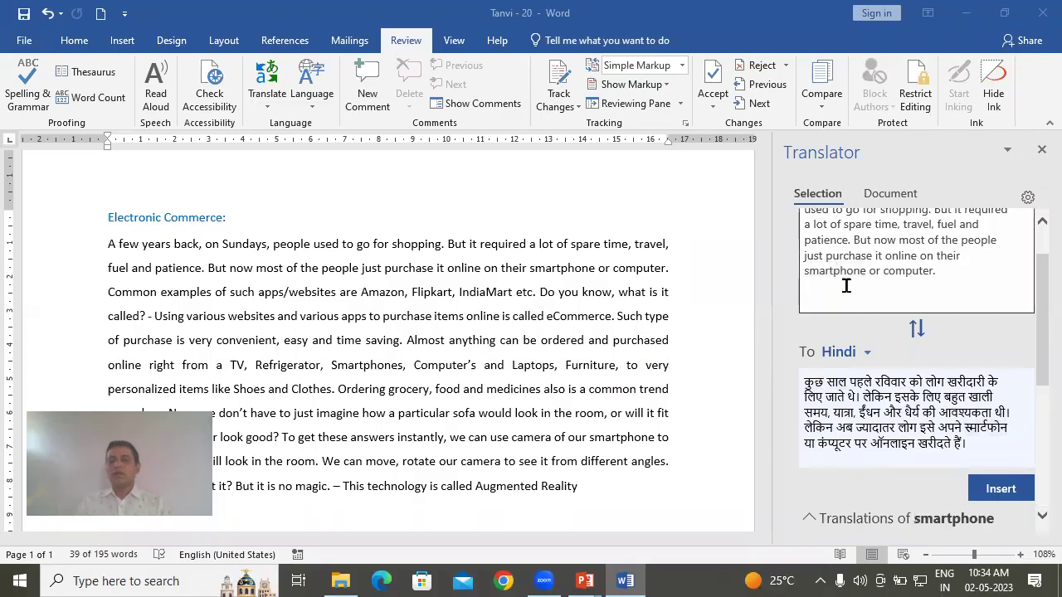
pyautogui.click(904, 209)
pyautogui.click(826, 239)
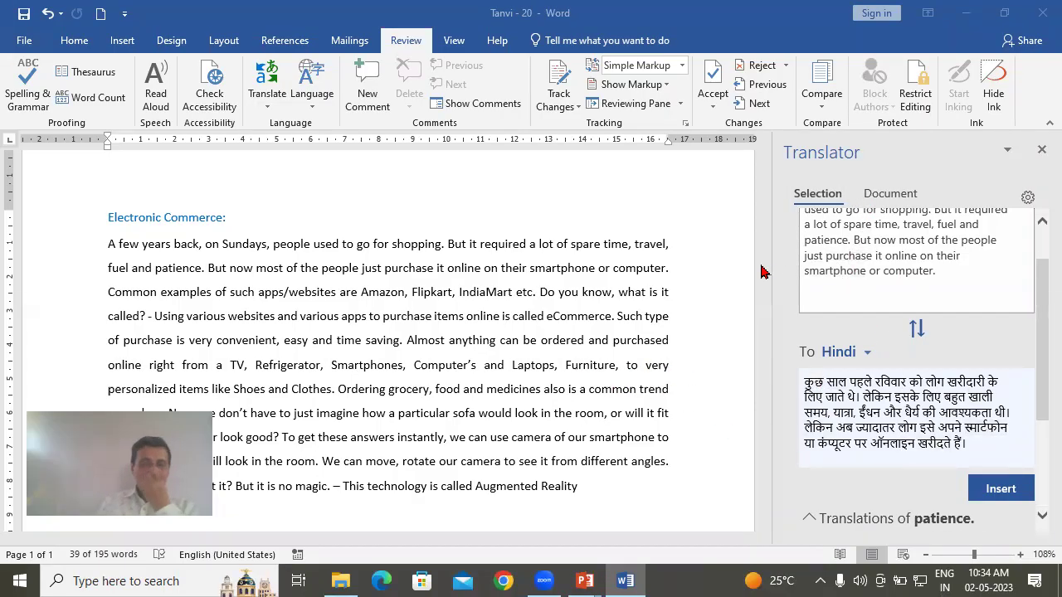
pyautogui.click(909, 270)
pyautogui.click(907, 428)
# Check word alternatives for खरीदते, purchase and smartphone (स्मार्टफोन).
pyautogui.click(933, 443)
pyautogui.click(1004, 489)
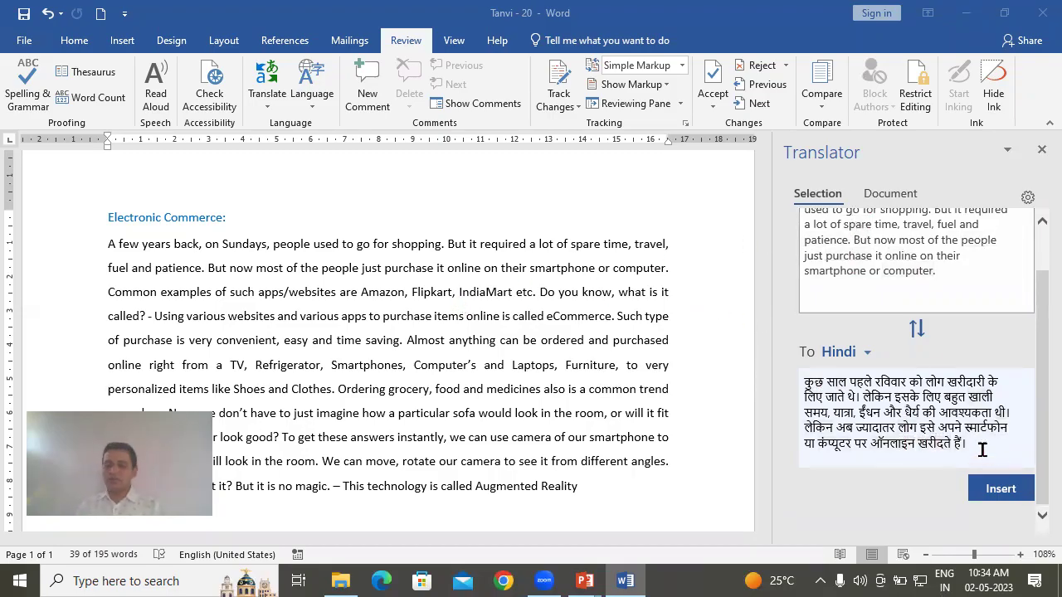
pyautogui.click(927, 428)
pyautogui.click(941, 443)
pyautogui.click(977, 423)
pyautogui.click(975, 420)
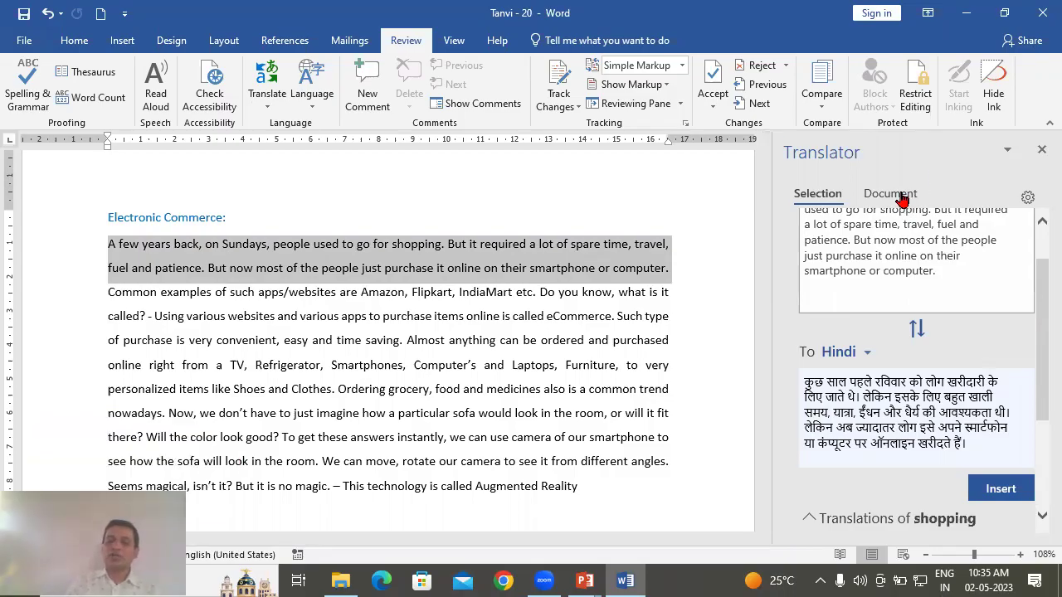
# Translate the whole document into Marathi as a new copy, leaving always-translate off.
pyautogui.click(902, 197)
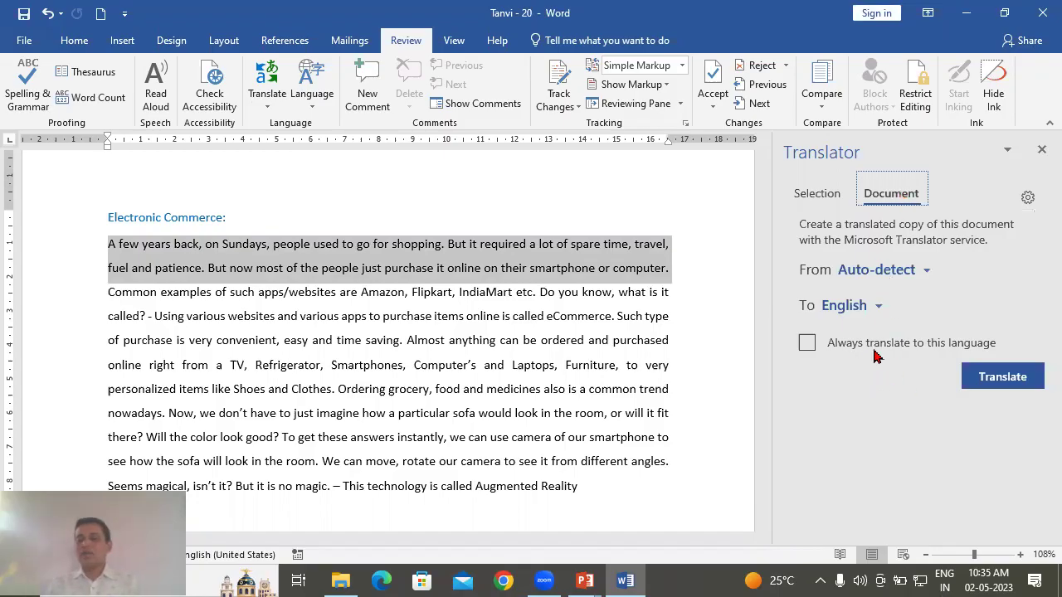
pyautogui.click(806, 346)
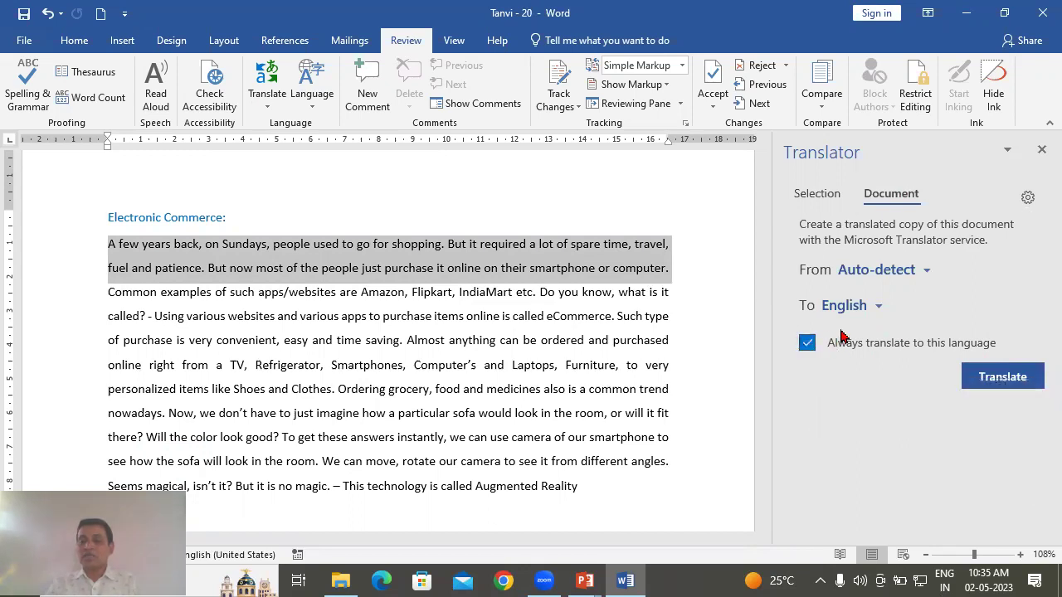
pyautogui.click(805, 345)
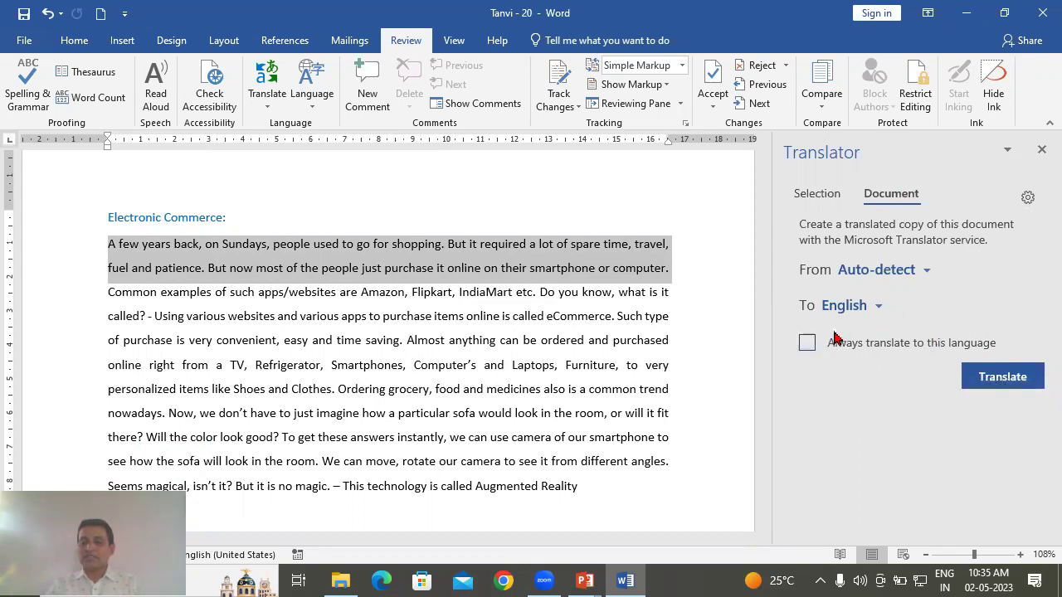
pyautogui.click(867, 309)
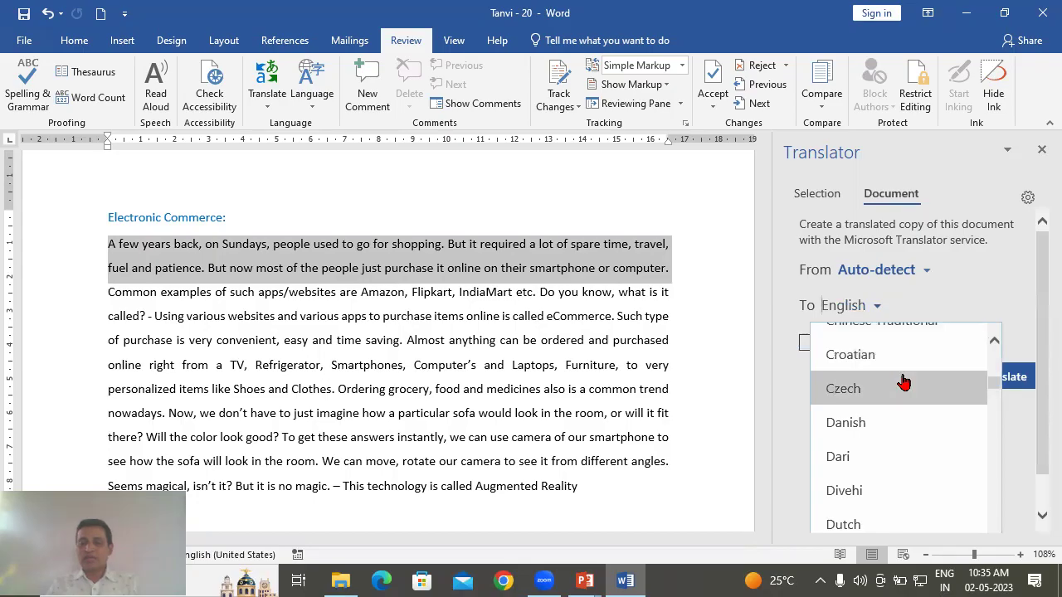
pyautogui.write('mar')
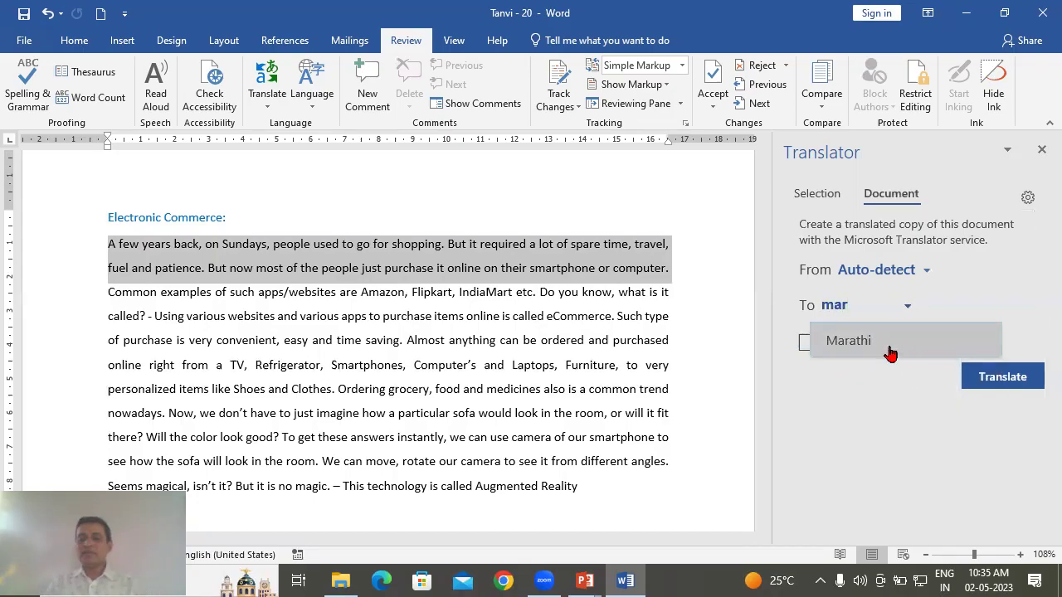
pyautogui.click(892, 347)
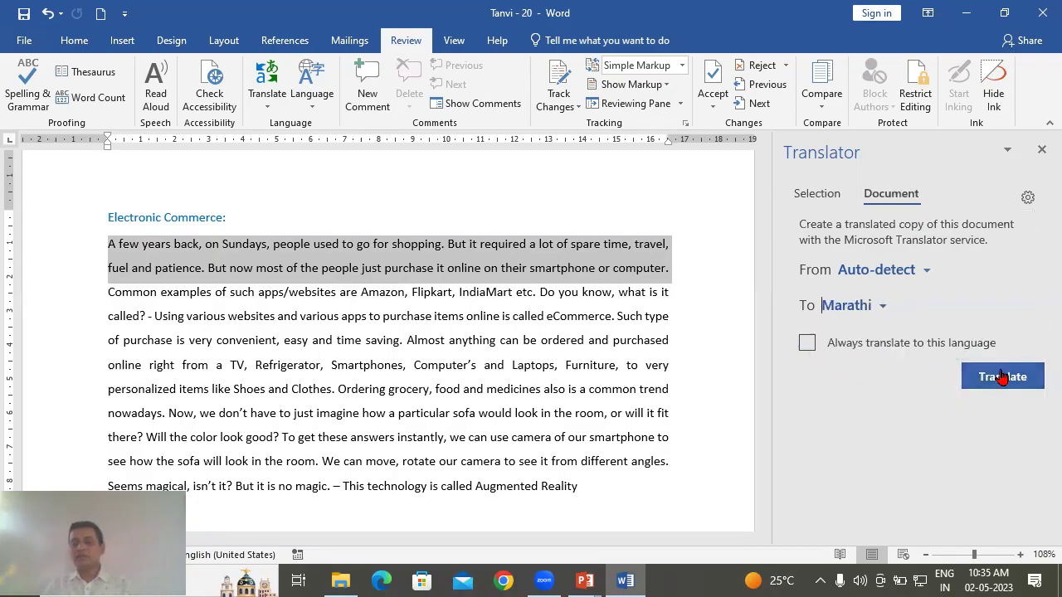
pyautogui.click(1001, 379)
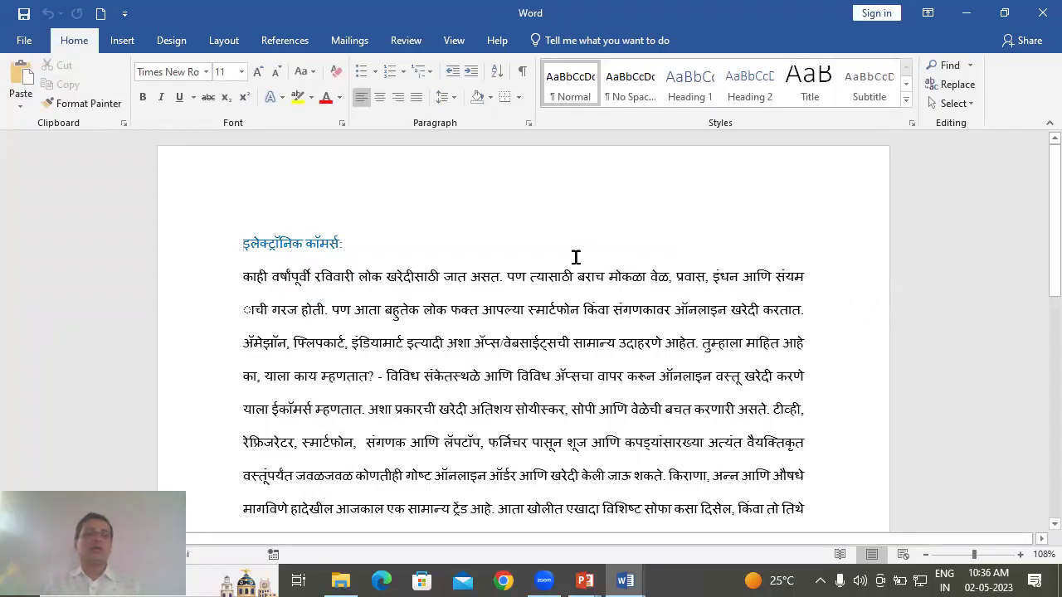
# Place the cursor in the Marathi copy's text and switch to the Review ribbon.
pyautogui.click(506, 278)
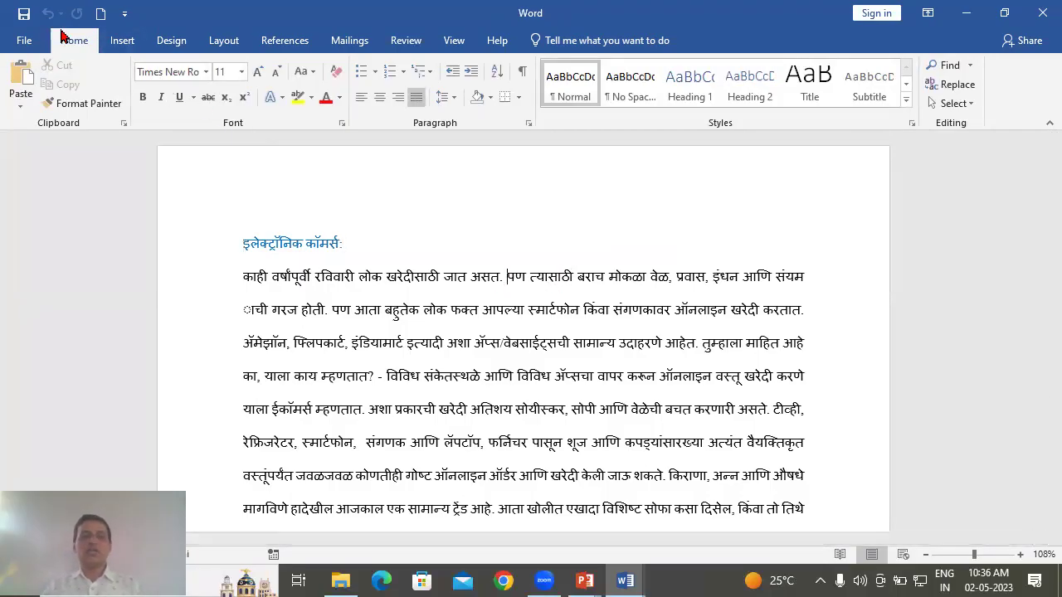
pyautogui.click(401, 342)
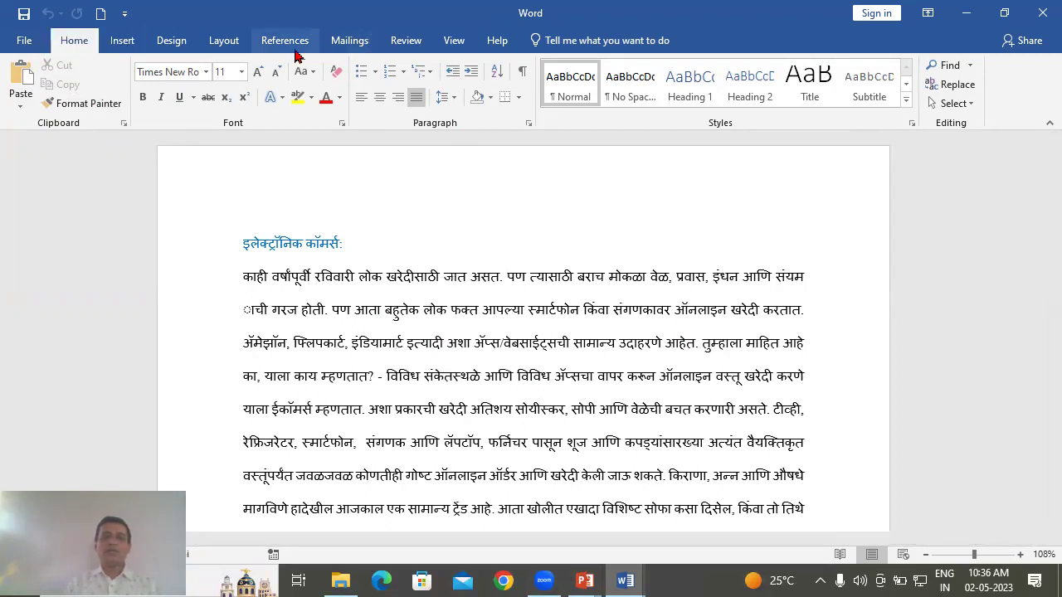
pyautogui.click(404, 40)
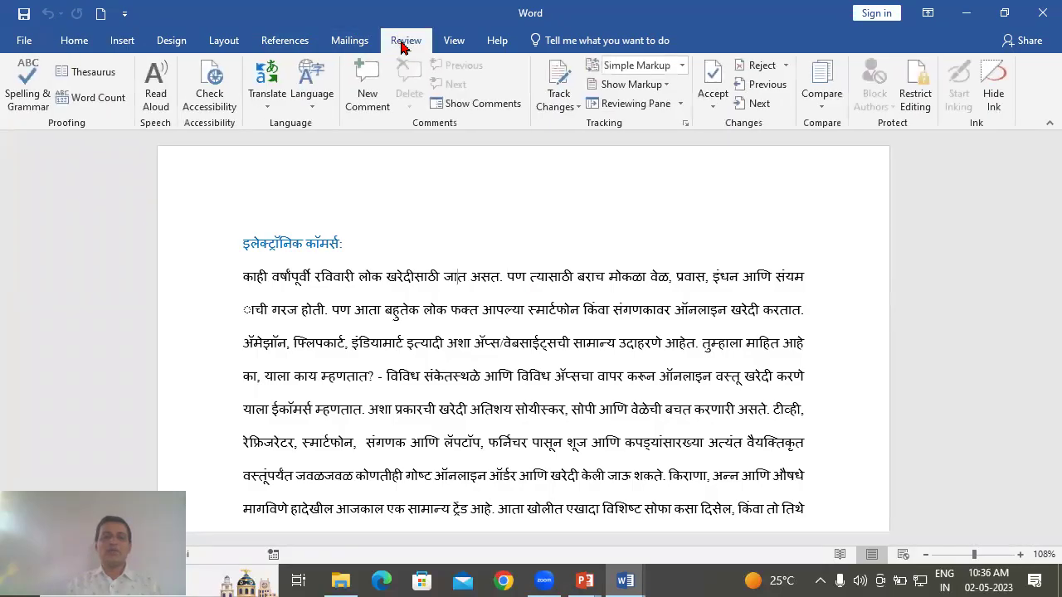
# Translate the entire Marathi document back into English from the Translator's Document tab.
pyautogui.click(274, 107)
pyautogui.click(335, 138)
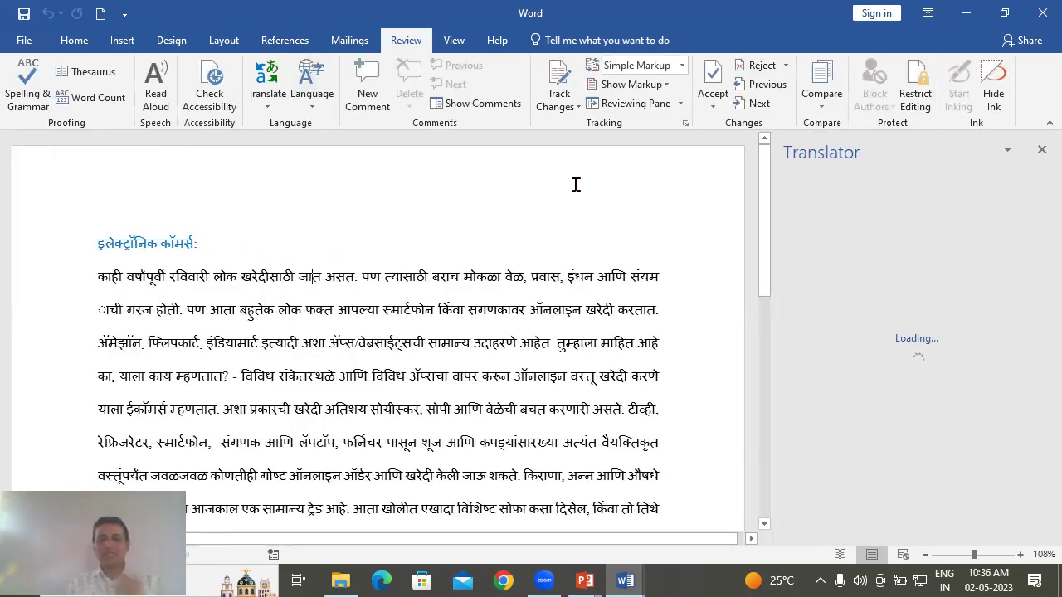
pyautogui.click(269, 106)
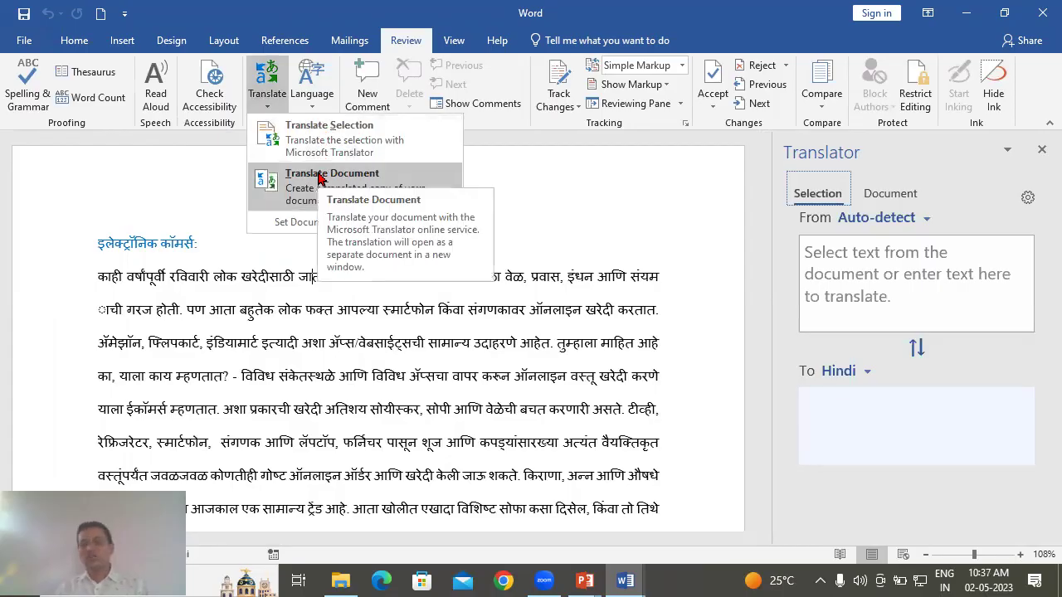
pyautogui.click(900, 197)
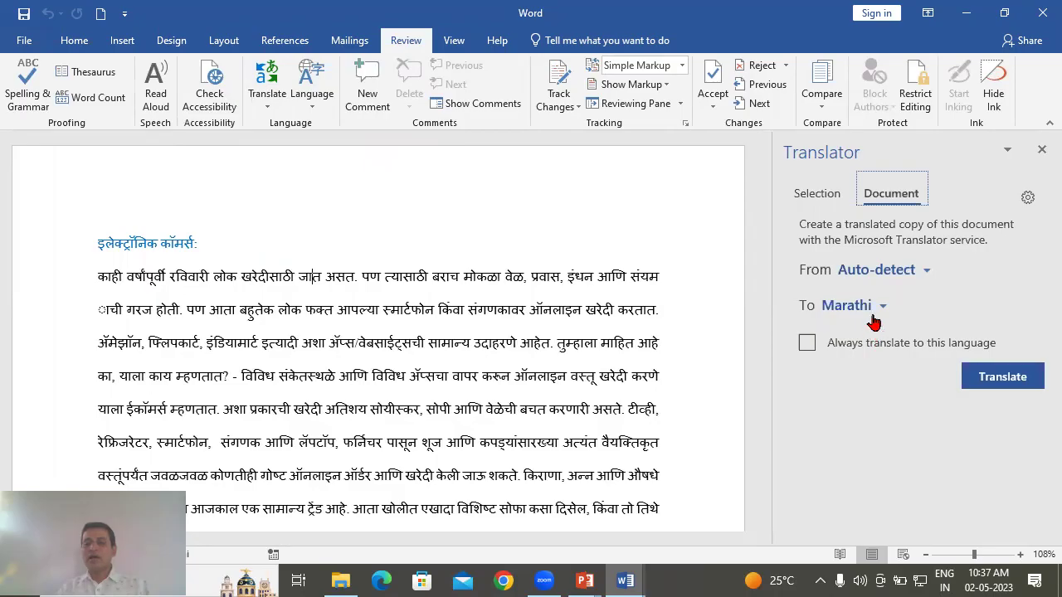
pyautogui.click(873, 311)
pyautogui.click(874, 309)
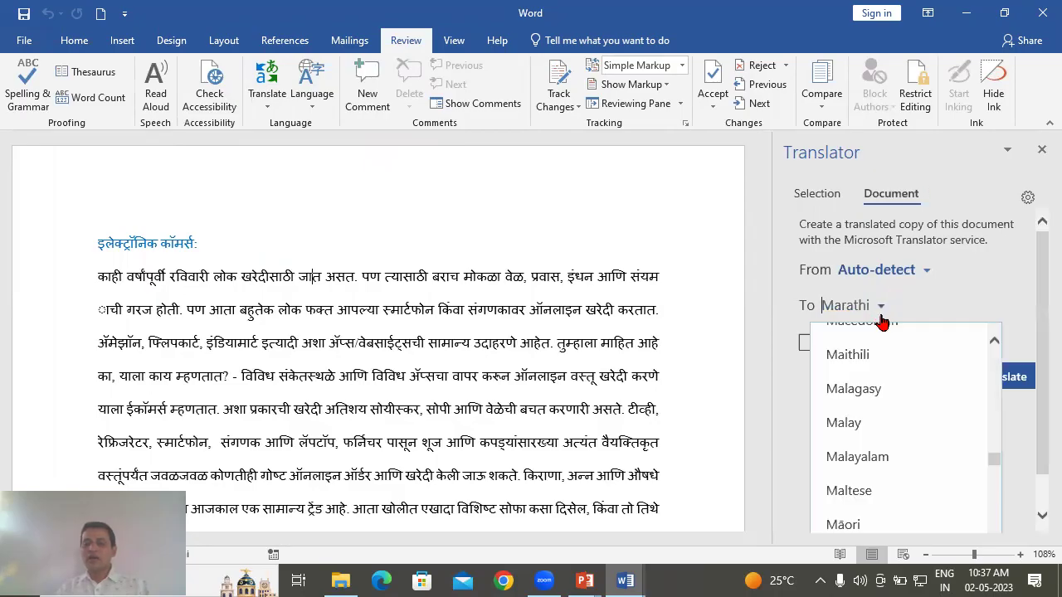
pyautogui.write('en')
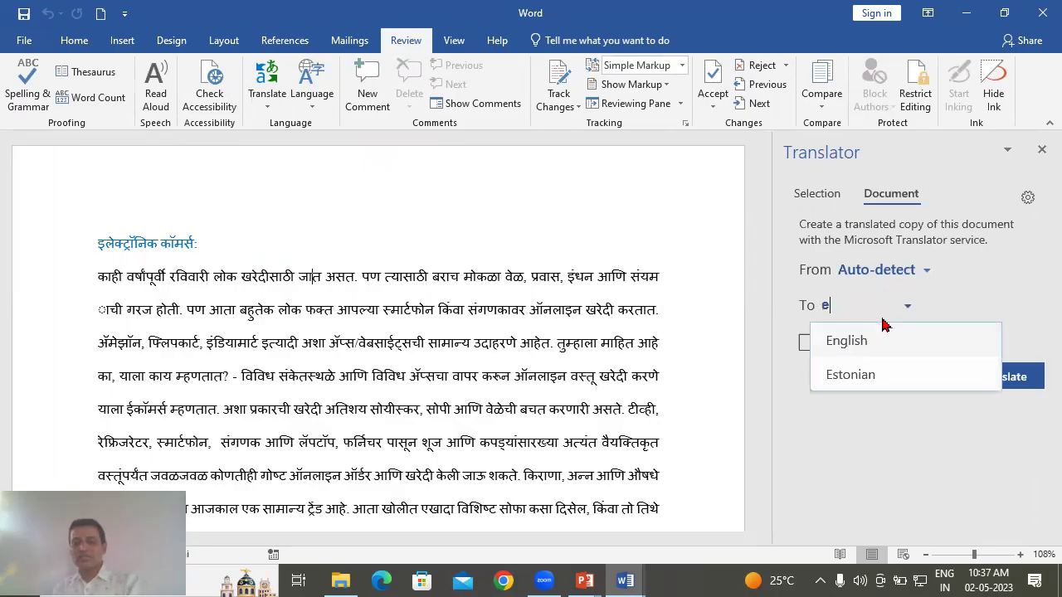
pyautogui.click(871, 343)
pyautogui.click(1004, 380)
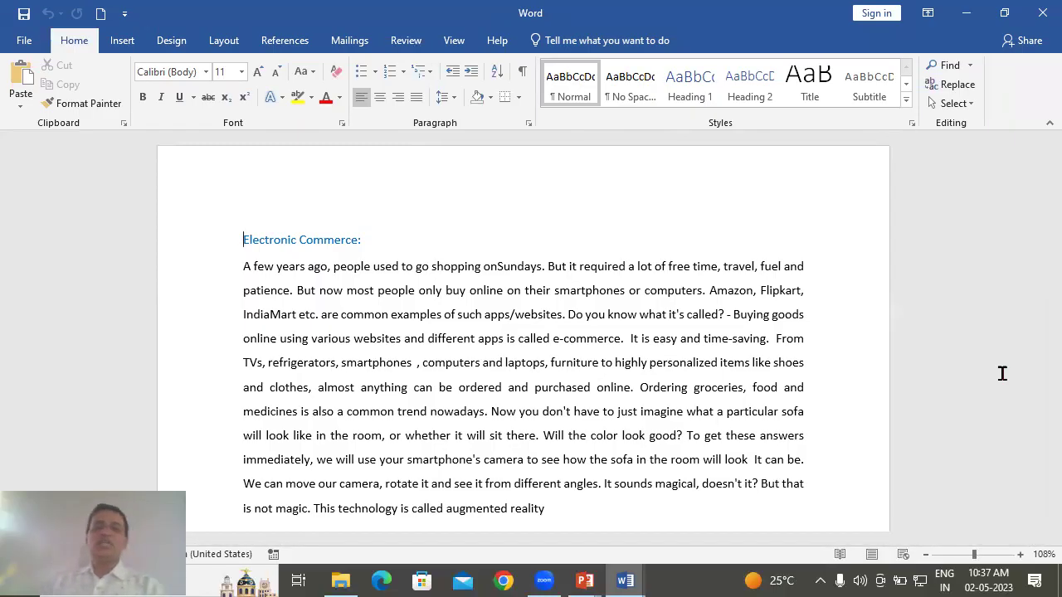
# Add blank lines after the final paragraph ending 'reality' in the English copy.
pyautogui.scroll(-2, 718, 429)
pyautogui.click(589, 423)
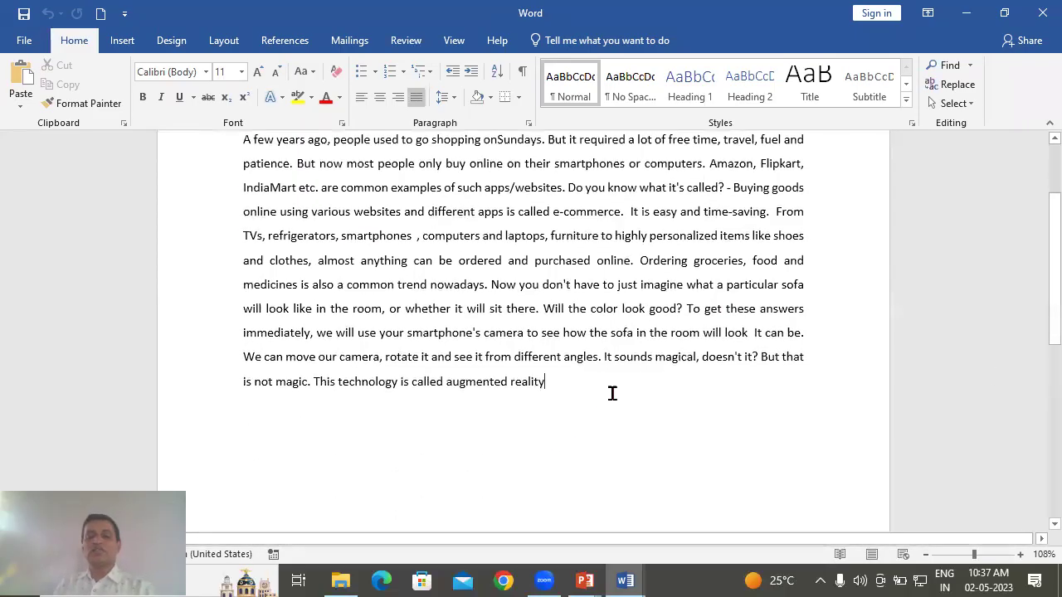
pyautogui.press('Return')
pyautogui.press('Return')
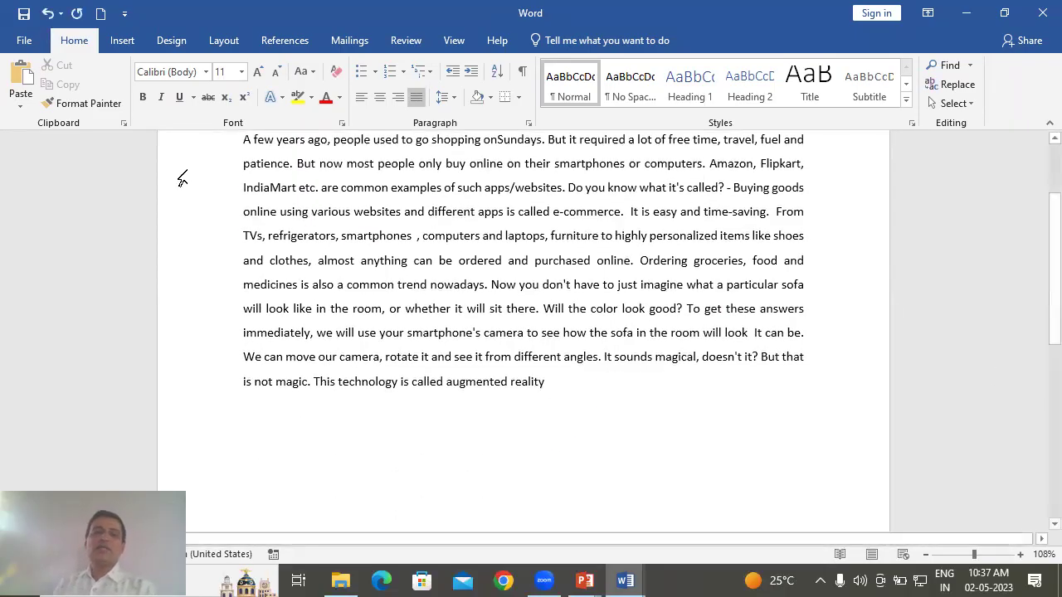
# Start an Insert > Screenshot screen clipping, then cancel it.
pyautogui.click(120, 46)
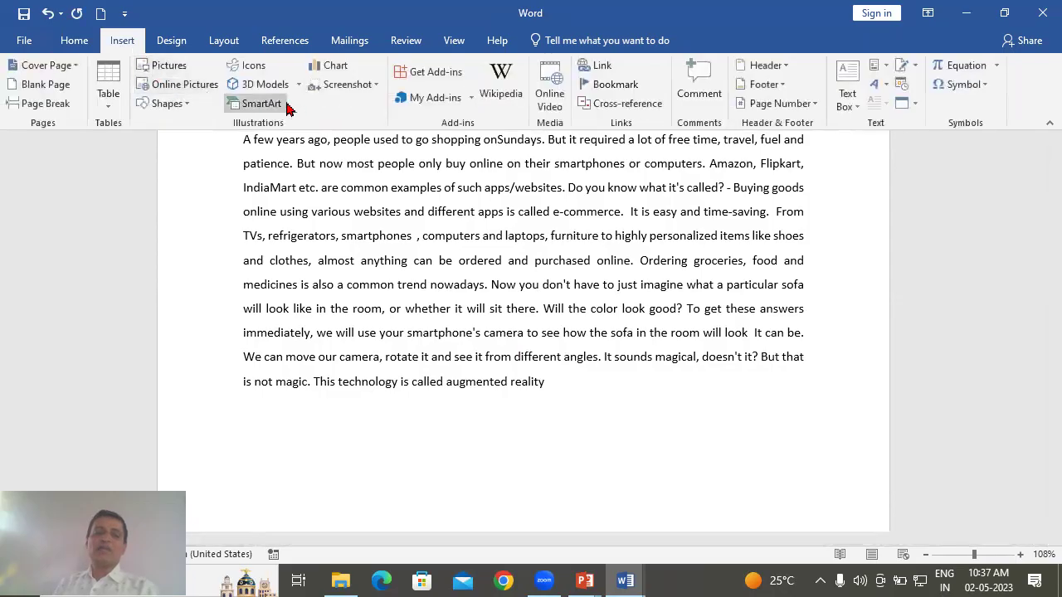
pyautogui.click(373, 86)
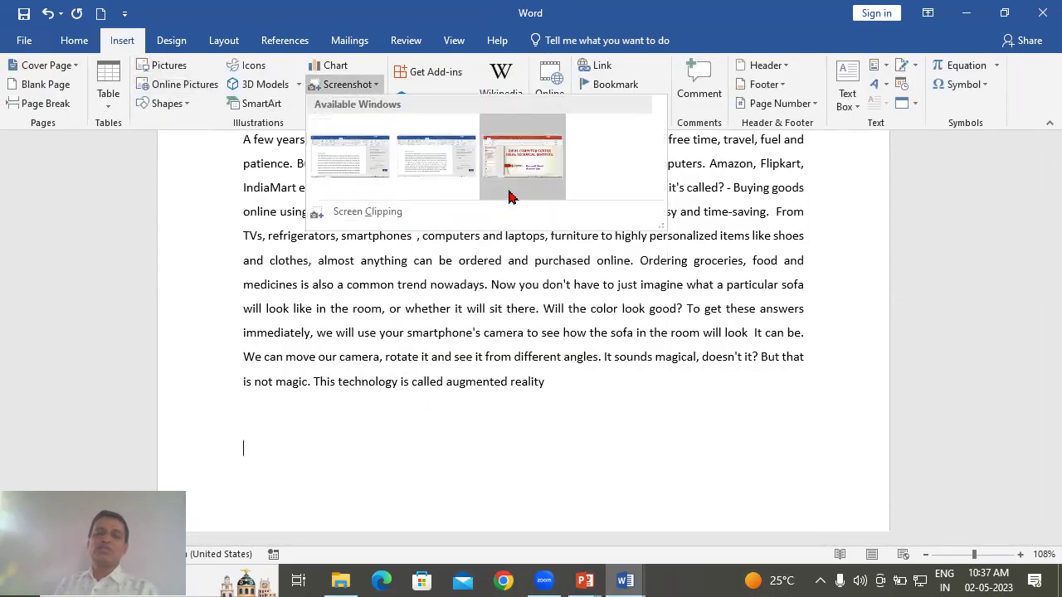
pyautogui.click(382, 211)
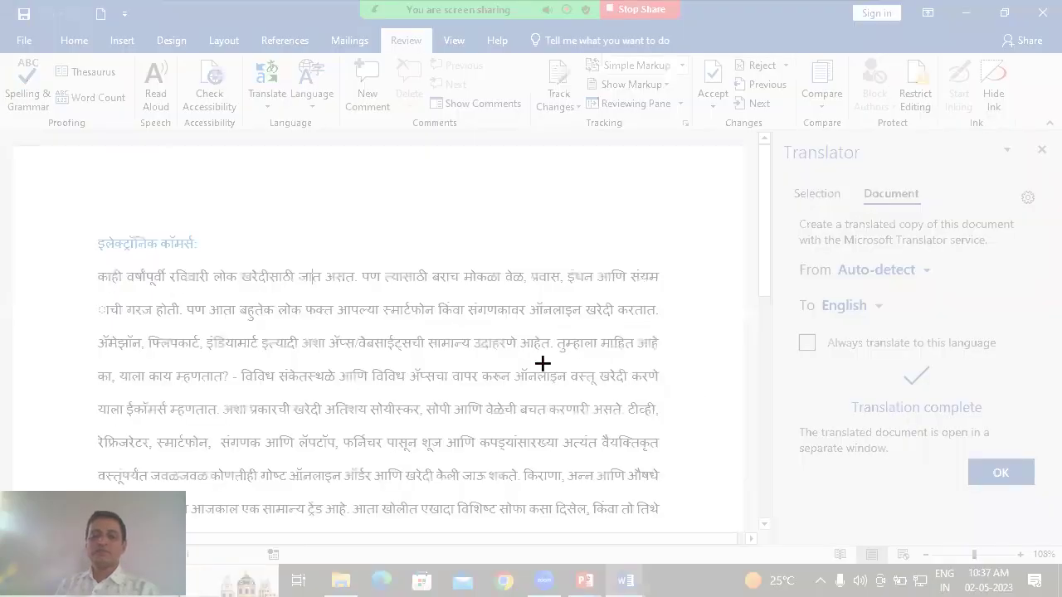
pyautogui.press('Escape')
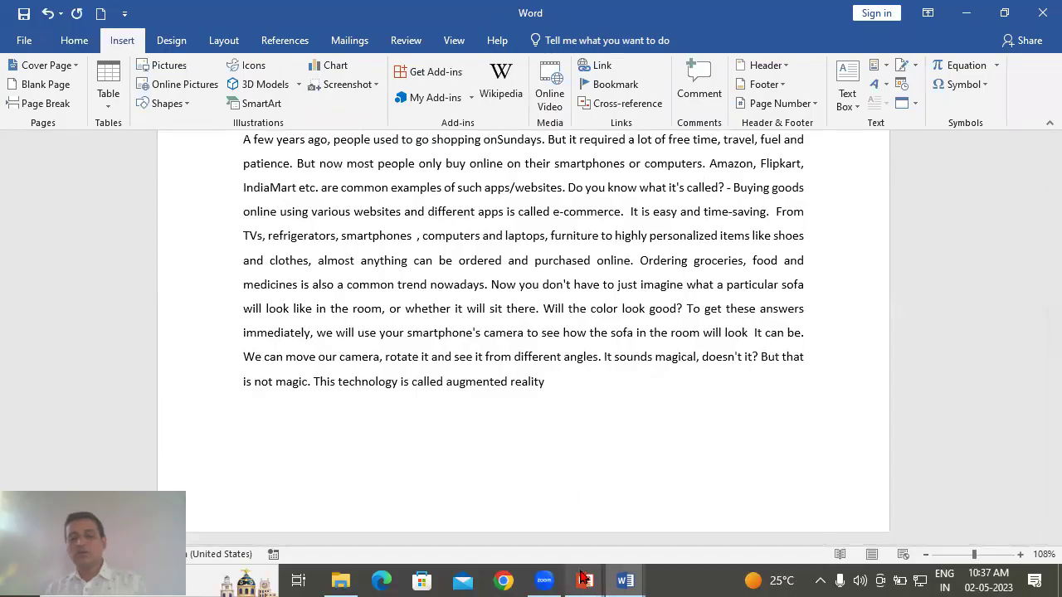
# Return to the Marathi document window and close its Translator pane.
pyautogui.moveTo(602, 558)
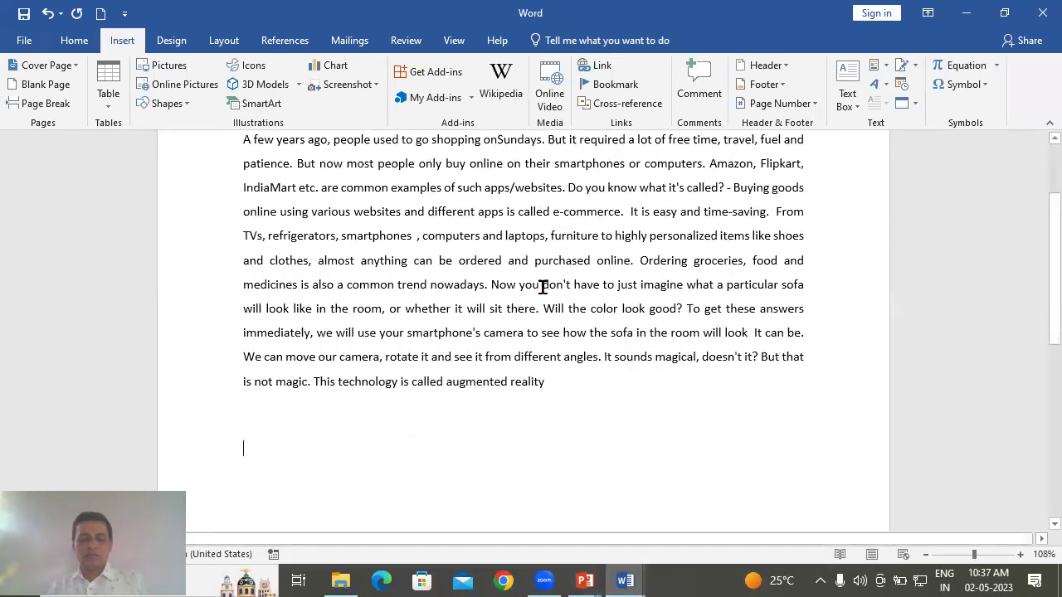
pyautogui.hotkey('alt', 'Tab')
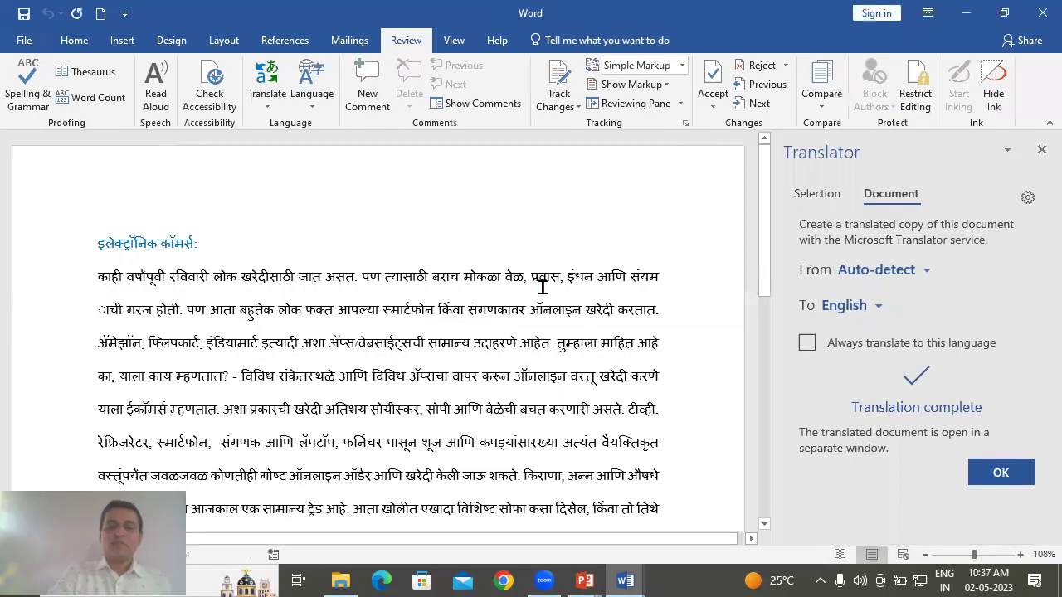
pyautogui.hotkey('alt', 'Tab')
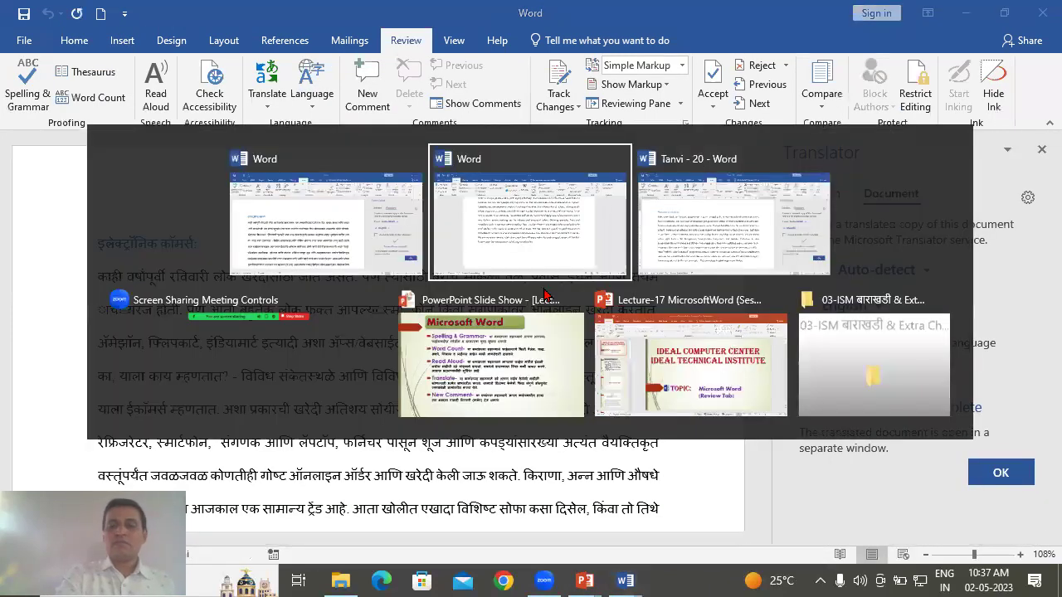
pyautogui.click(544, 294)
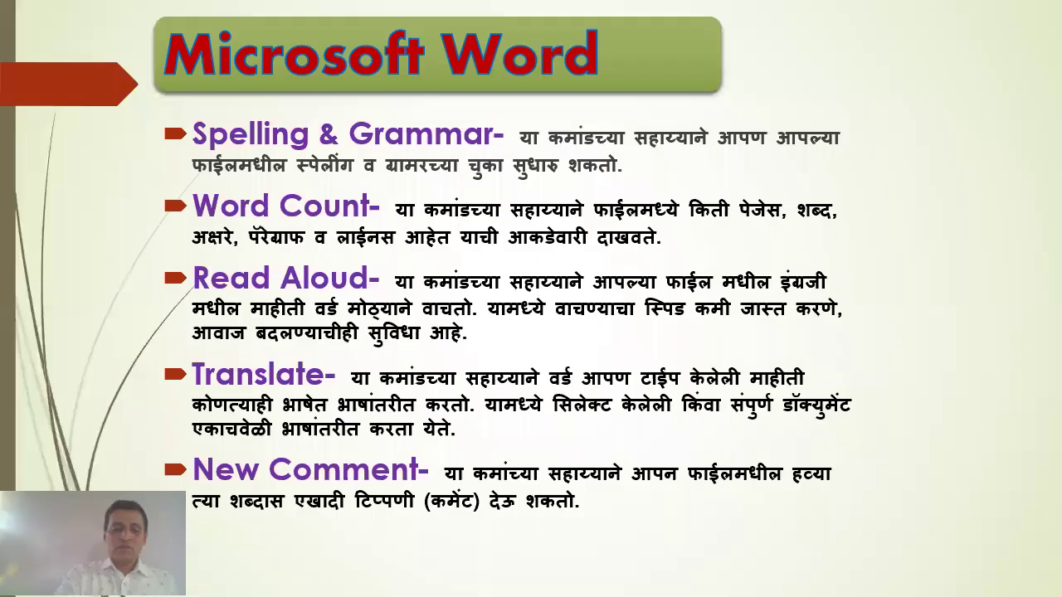
pyautogui.hotkey('alt', 'Tab')
pyautogui.scroll(-5, 497, 232)
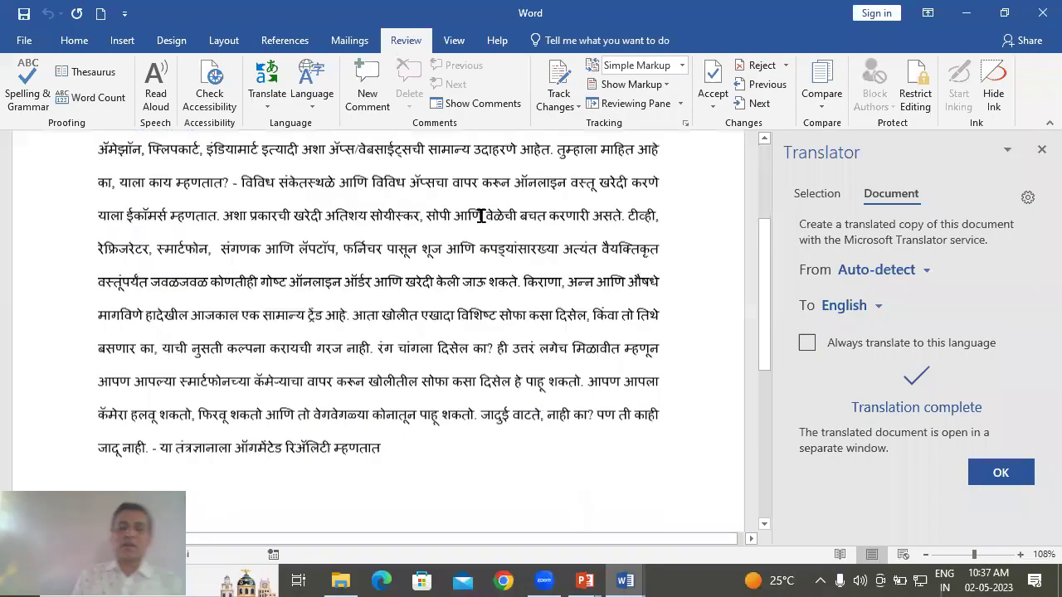
pyautogui.click(1039, 152)
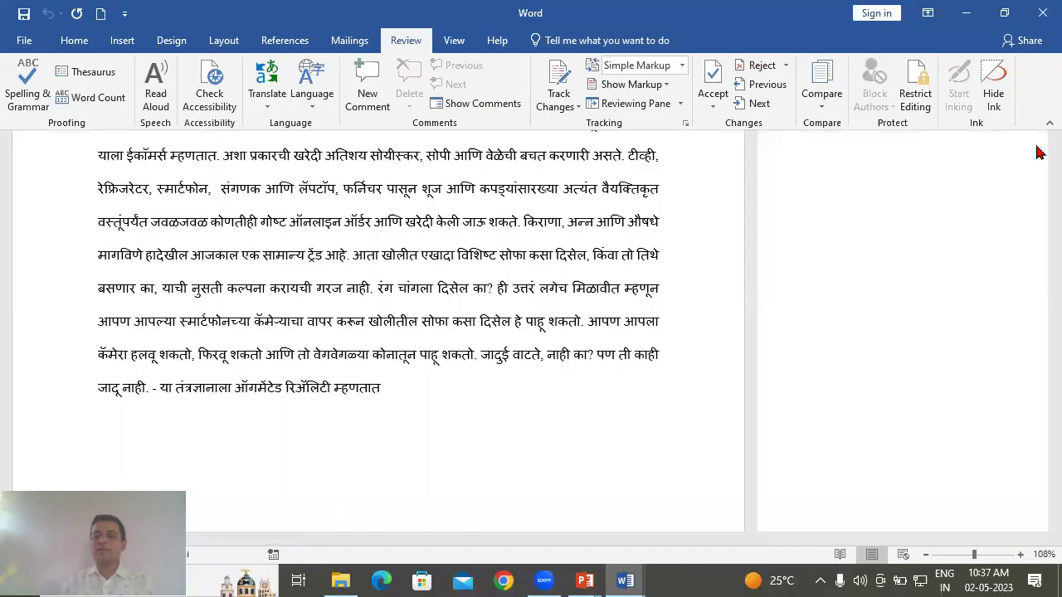
pyautogui.click(123, 43)
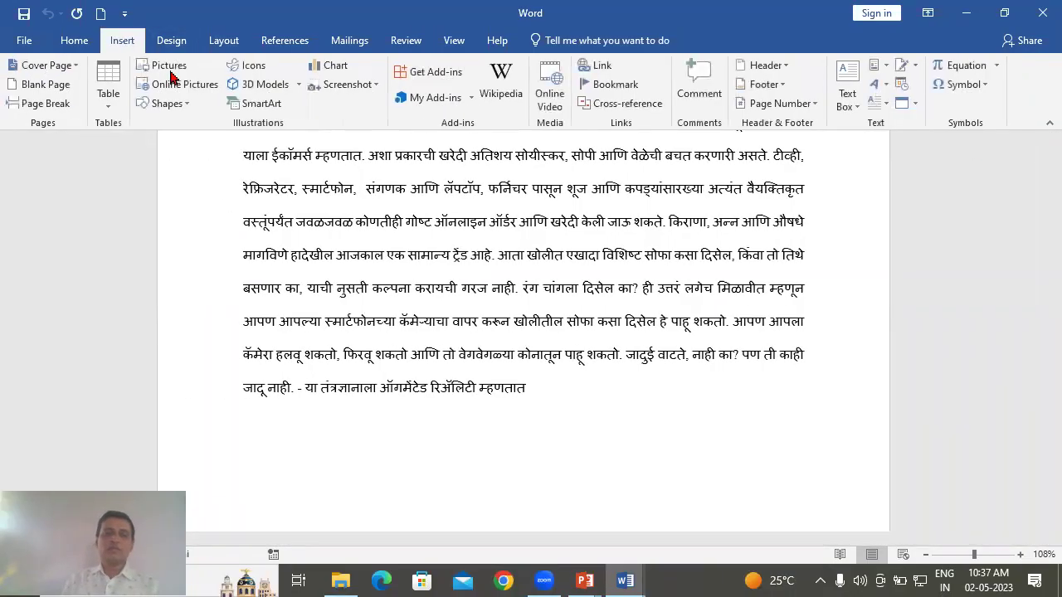
pyautogui.click(373, 89)
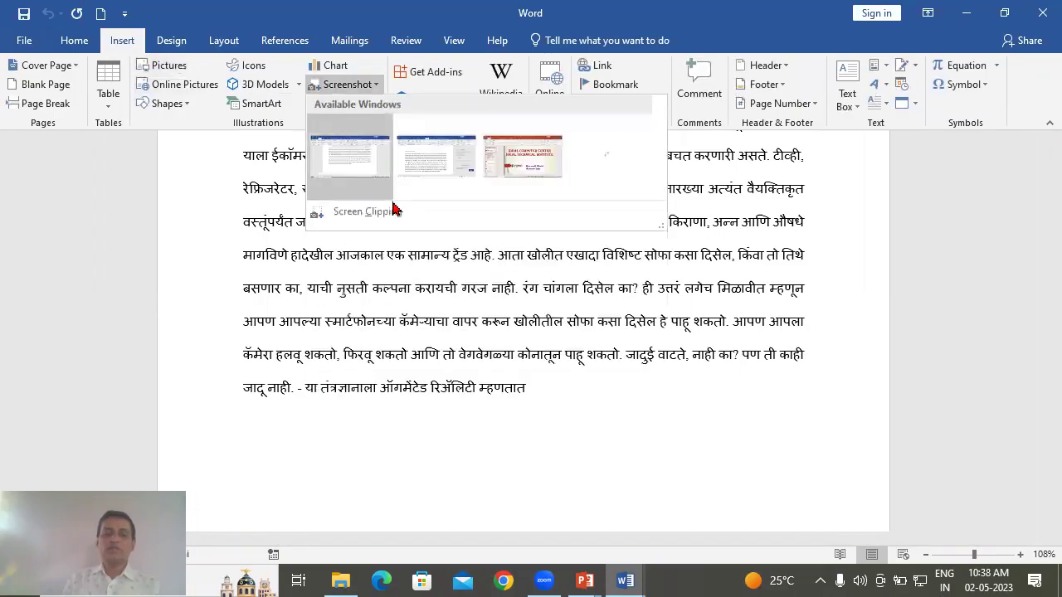
pyautogui.click(380, 217)
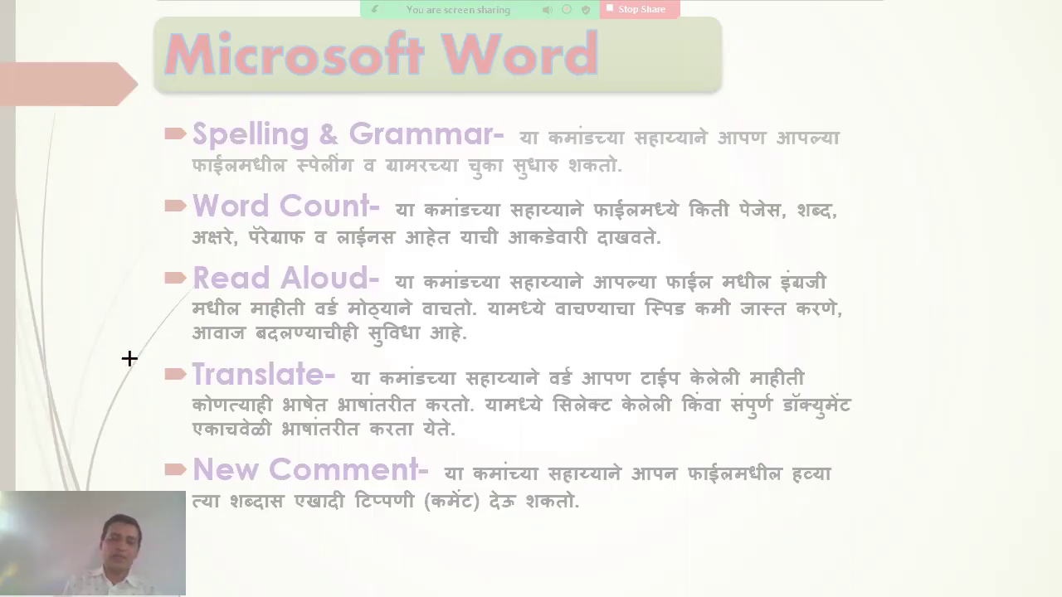
pyautogui.moveTo(153, 111); pyautogui.dragTo(919, 519)
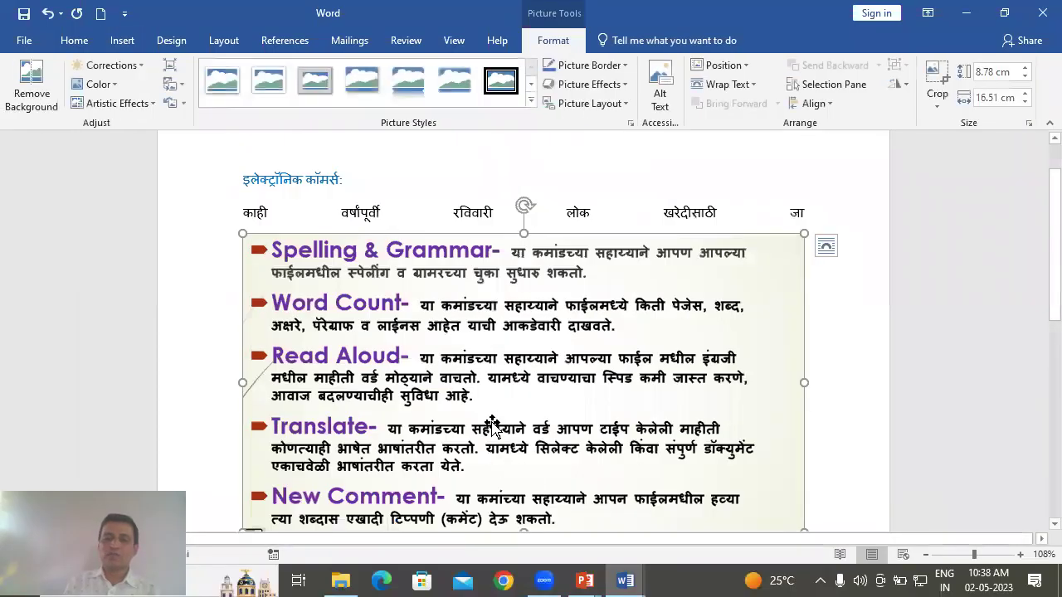
pyautogui.scroll(-2, 538, 403)
pyautogui.scroll(3, 538, 403)
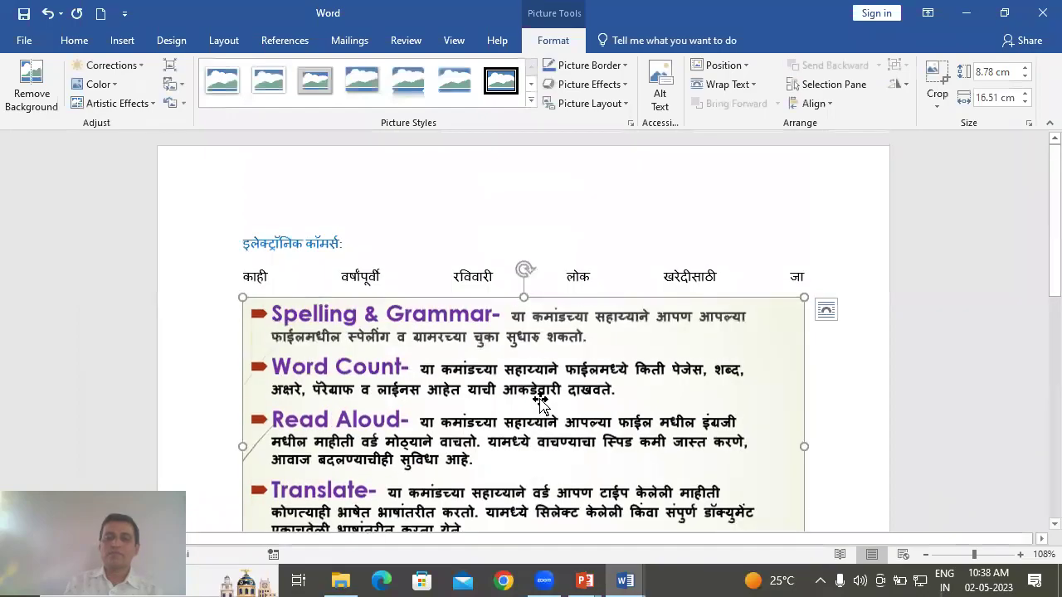
pyautogui.scroll(-2, 540, 399)
pyautogui.scroll(-1, 539, 399)
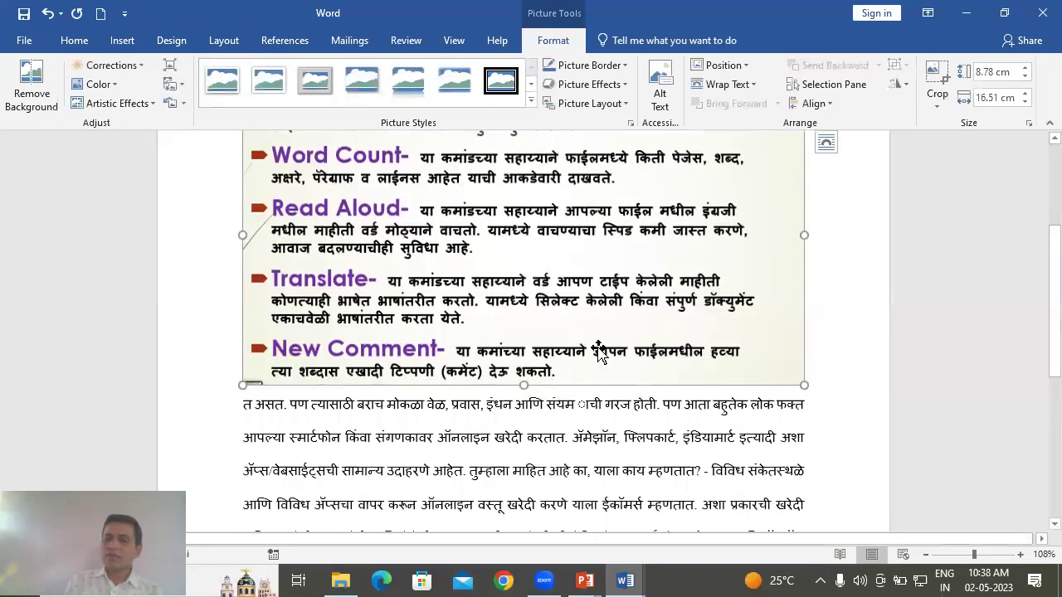
pyautogui.scroll(5, 599, 349)
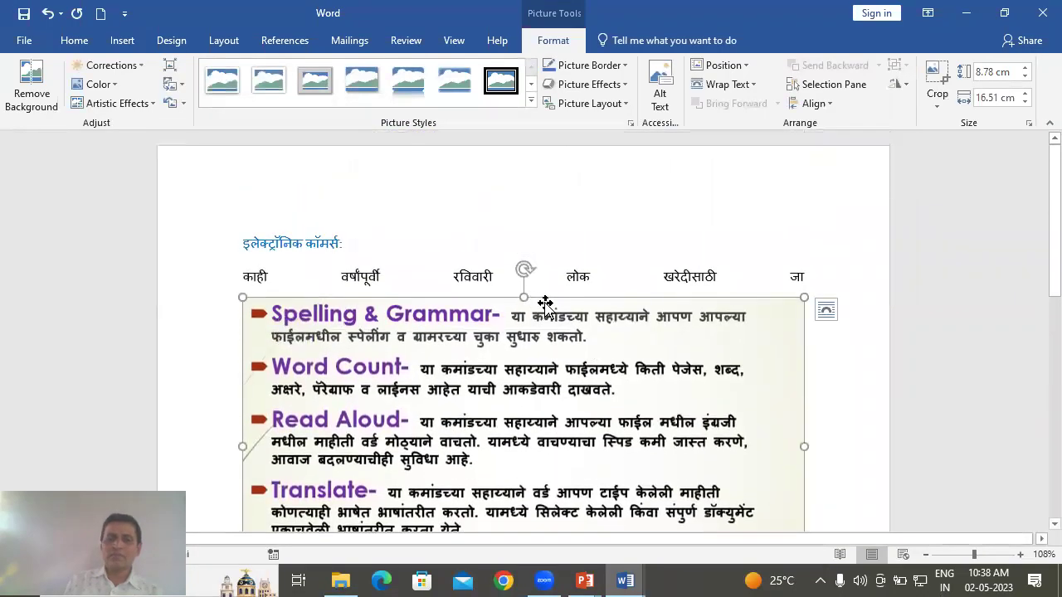
pyautogui.moveTo(575, 335); pyautogui.dragTo(556, 456)
pyautogui.click(826, 309)
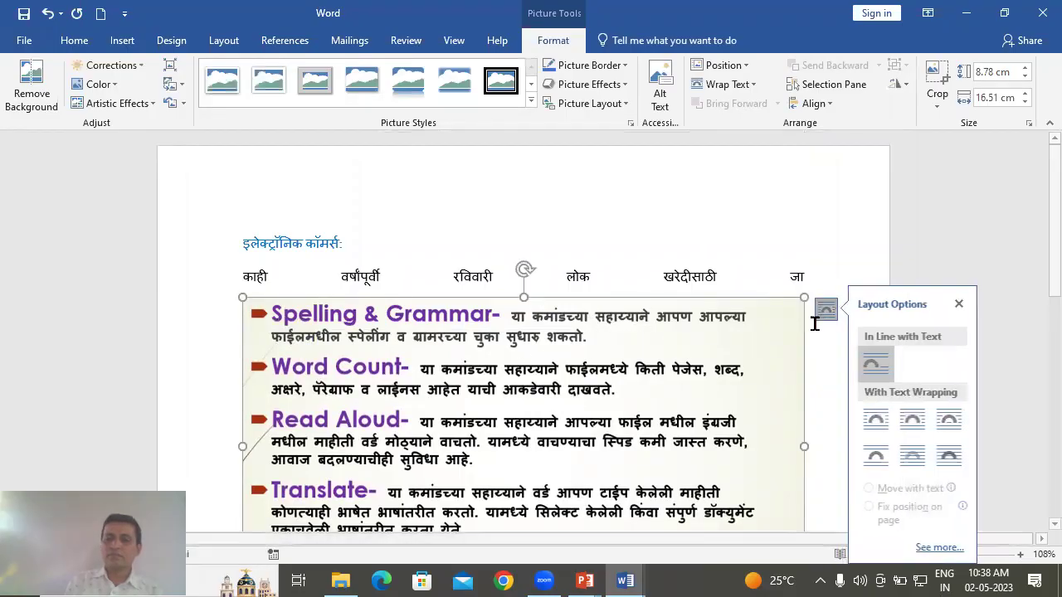
pyautogui.click(876, 419)
pyautogui.moveTo(499, 393); pyautogui.dragTo(504, 546)
pyautogui.hotkey('ctrl', 'z')
pyautogui.scroll(-3, 509, 390)
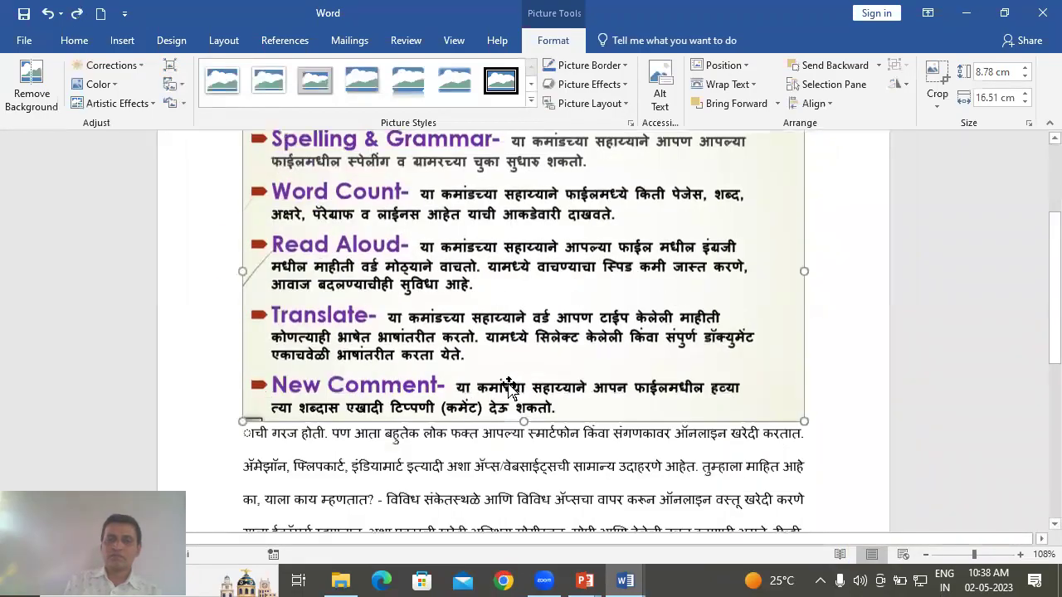
pyautogui.scroll(-5, 508, 387)
pyautogui.scroll(2, 501, 448)
pyautogui.moveTo(506, 466); pyautogui.dragTo(676, 365)
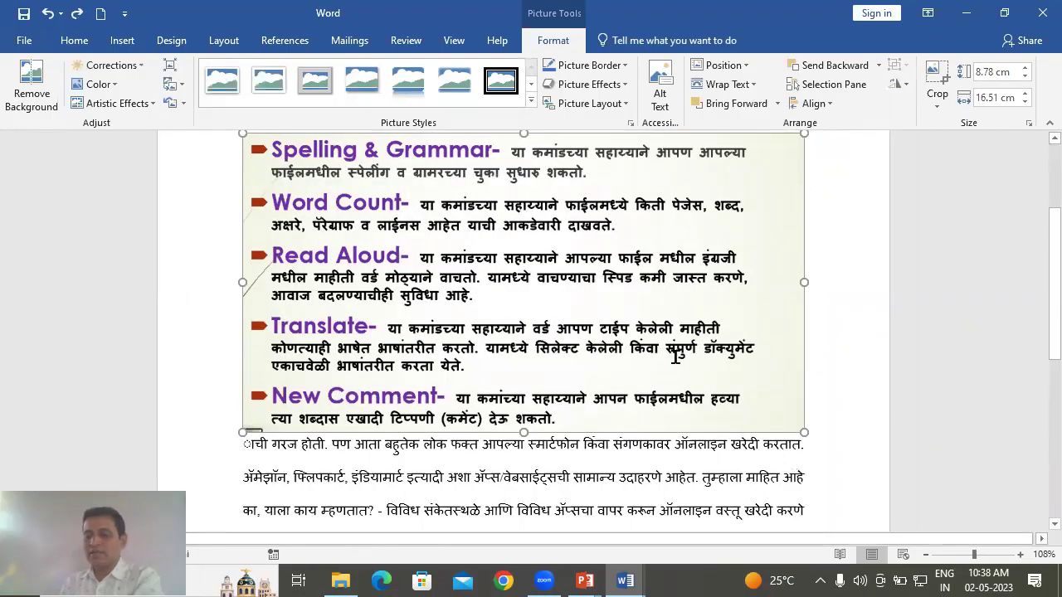
pyautogui.press('Delete')
pyautogui.scroll(1, 539, 377)
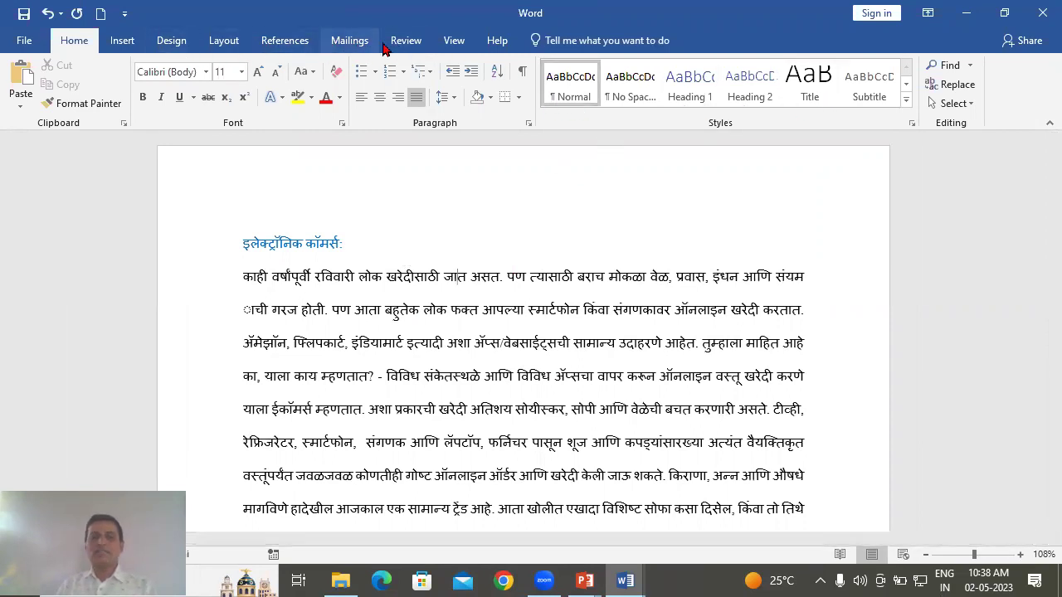
pyautogui.click(413, 46)
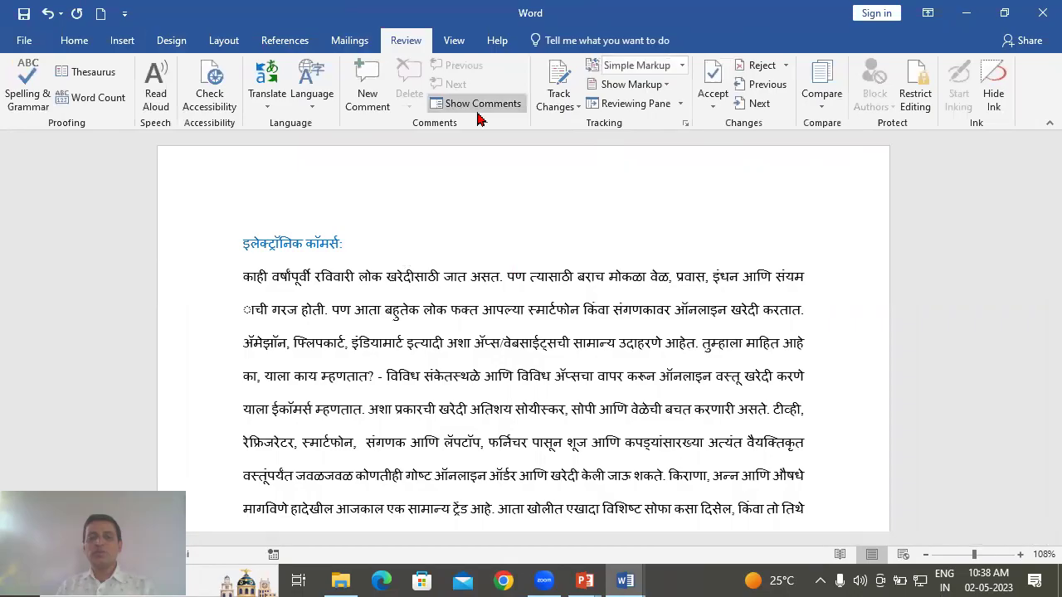
# Translate the whole Marathi document into English again, keeping English as the target.
pyautogui.click(269, 103)
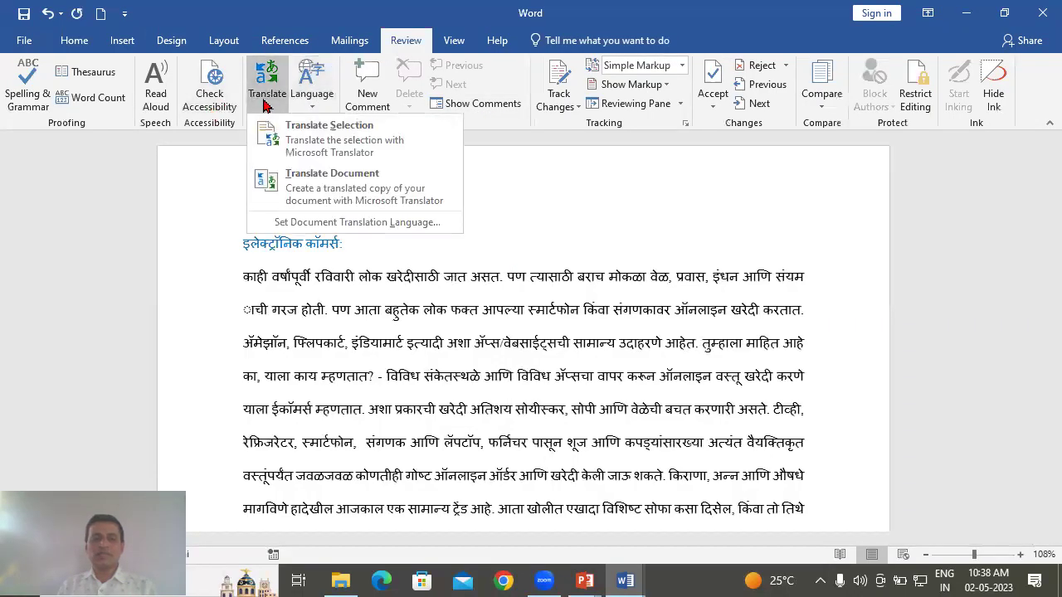
pyautogui.click(325, 196)
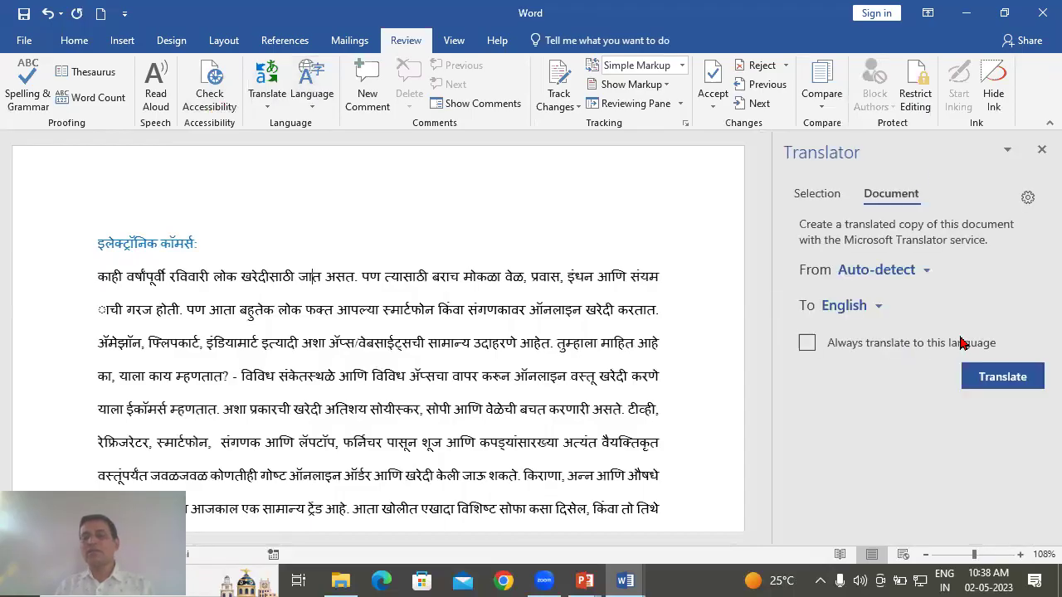
pyautogui.click(877, 306)
pyautogui.click(878, 306)
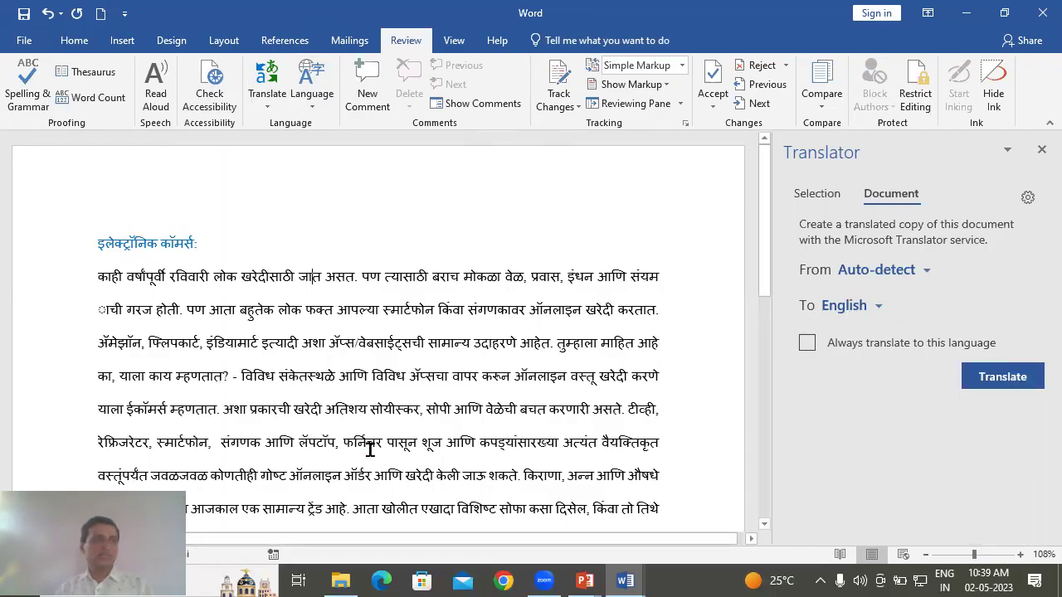
pyautogui.click(1023, 384)
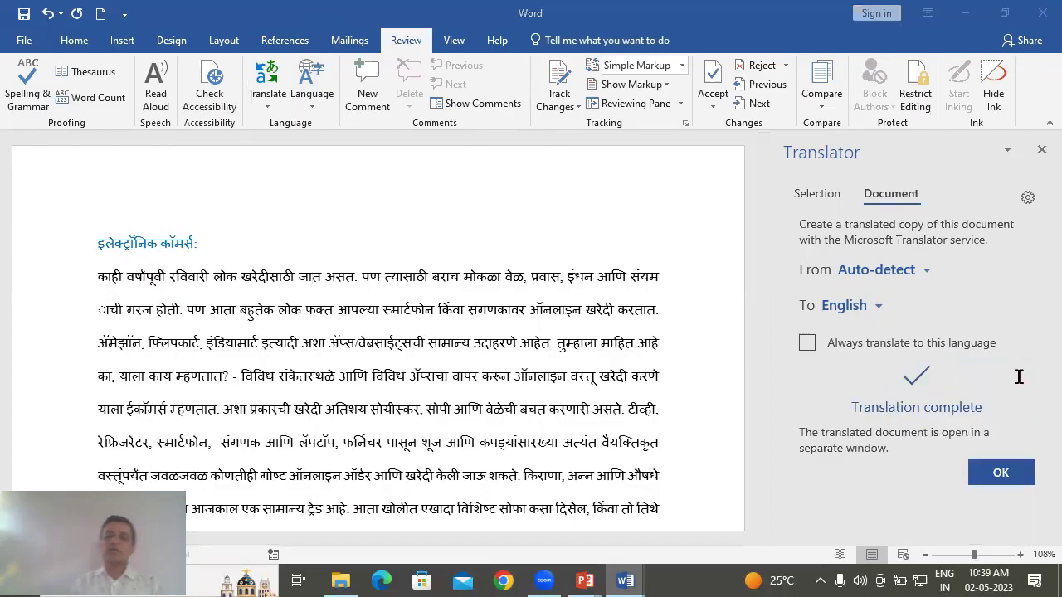
pyautogui.scroll(-5, 477, 377)
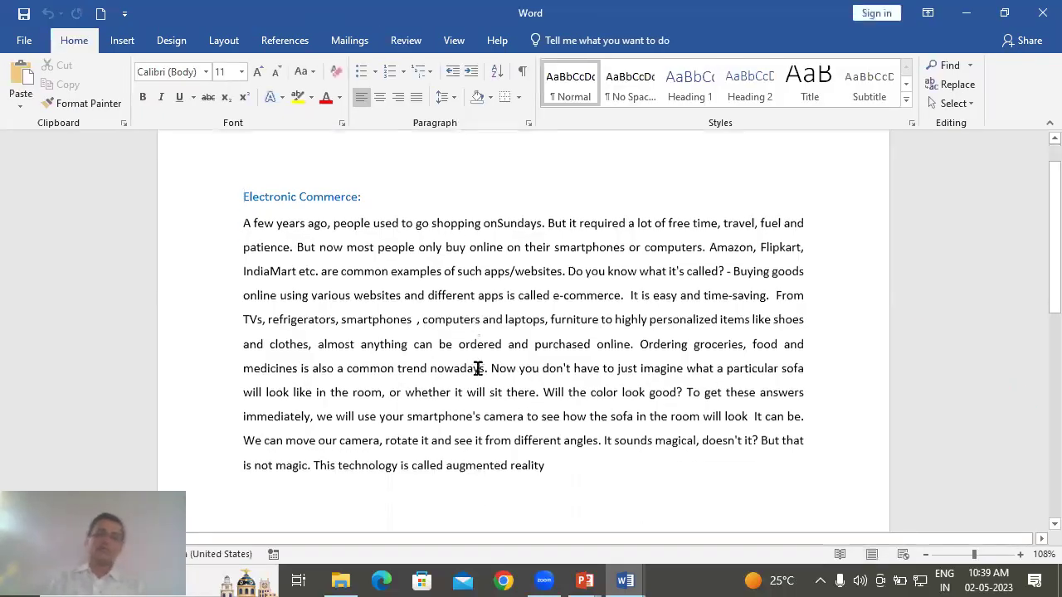
# Select 'e-commerce' in the translated first paragraph and show the Review ribbon.
pyautogui.scroll(2, 519, 353)
pyautogui.click(625, 432)
pyautogui.scroll(3, 625, 431)
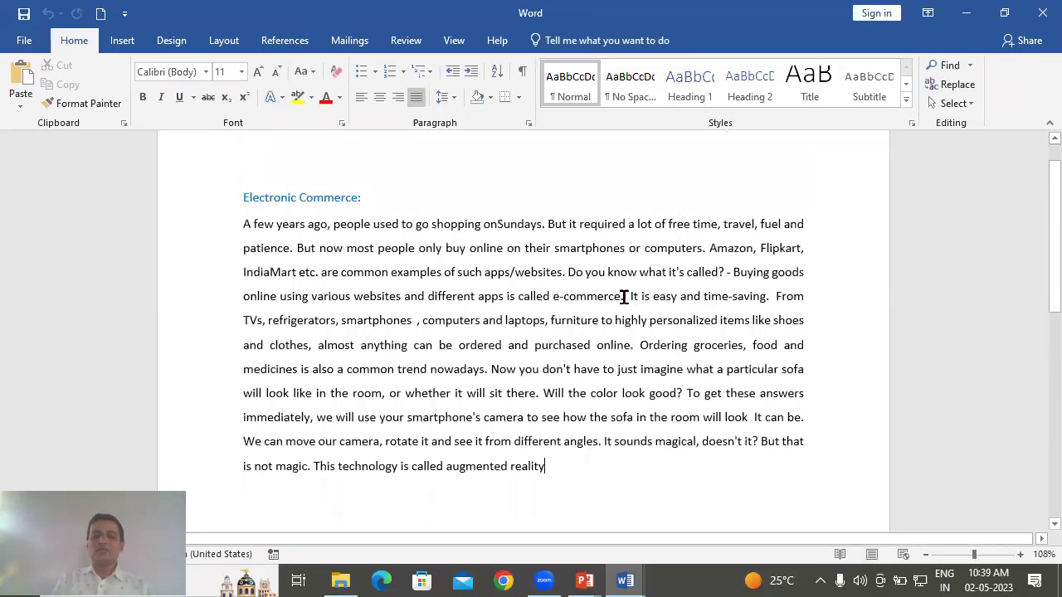
pyautogui.click(237, 199)
pyautogui.hotkey('ctrl', 'c')
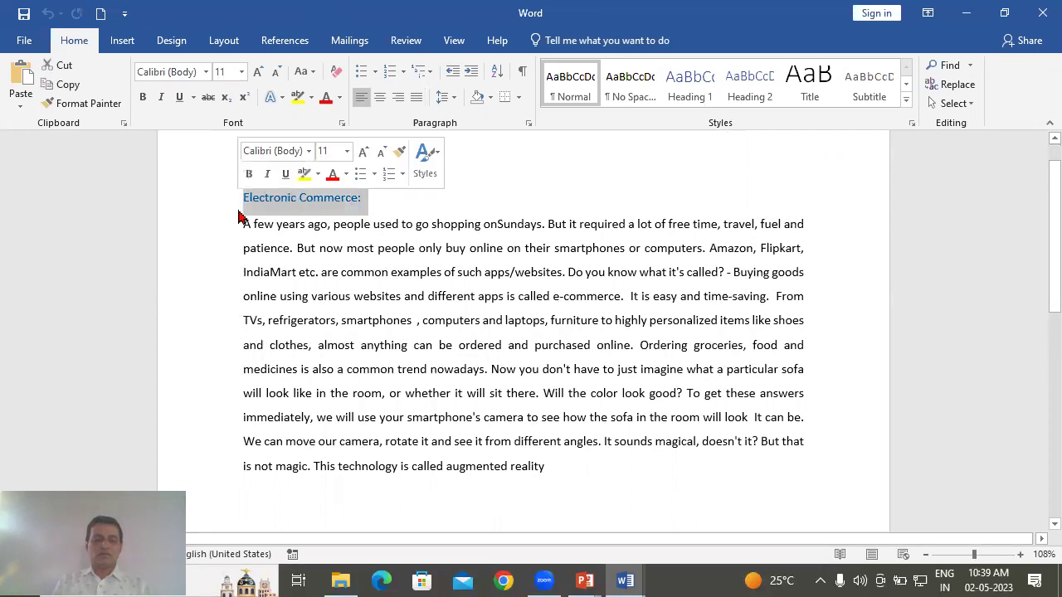
pyautogui.doubleClick(606, 299)
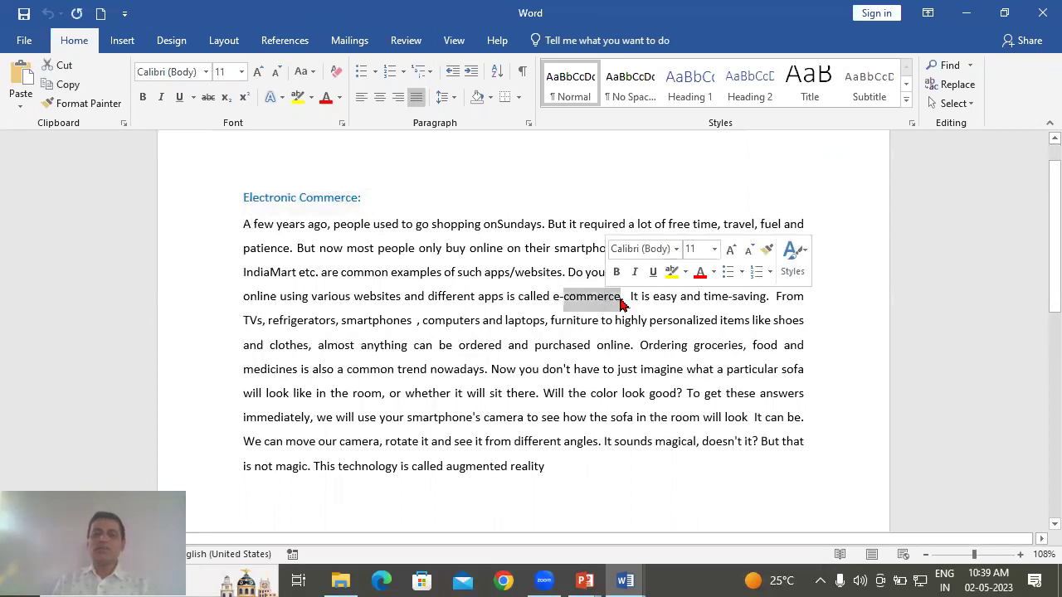
pyautogui.moveTo(620, 300); pyautogui.dragTo(552, 297)
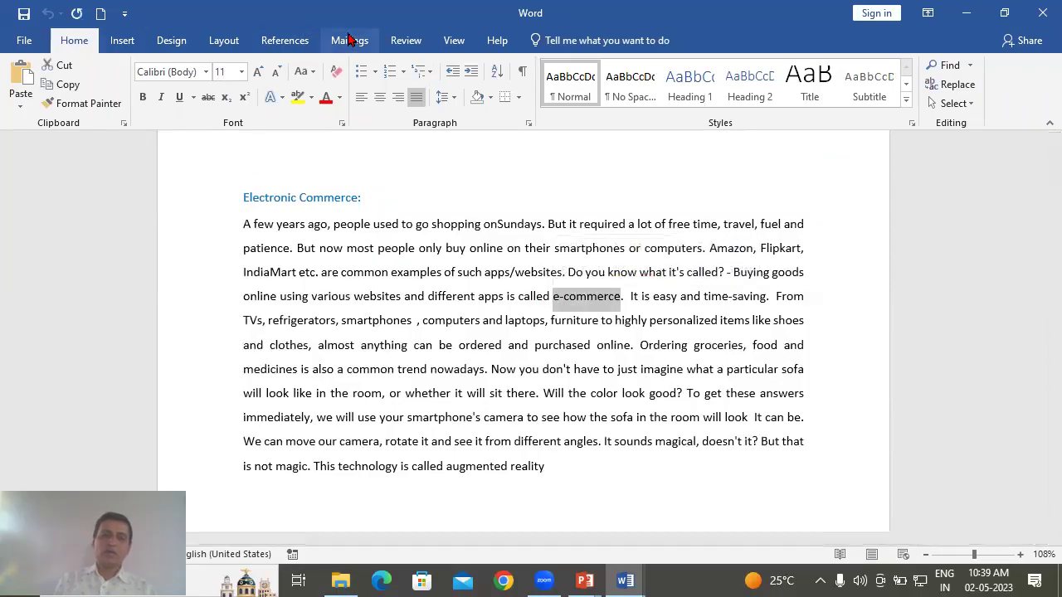
pyautogui.click(406, 40)
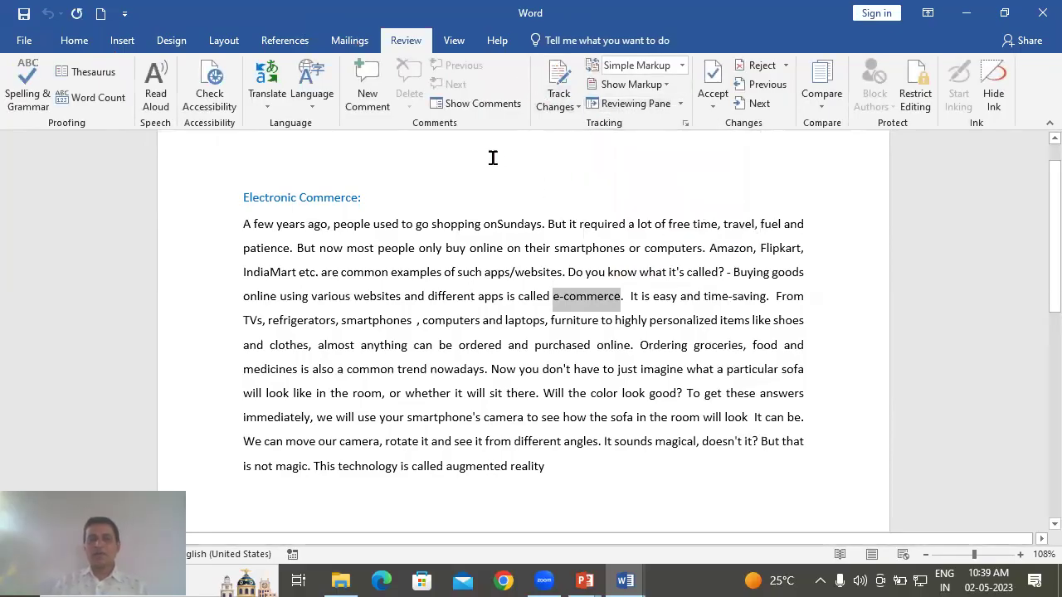
# Attach a comment reading 'Electronic Commerce:' to the word e-commerce, then close the Comments pane.
pyautogui.click(371, 104)
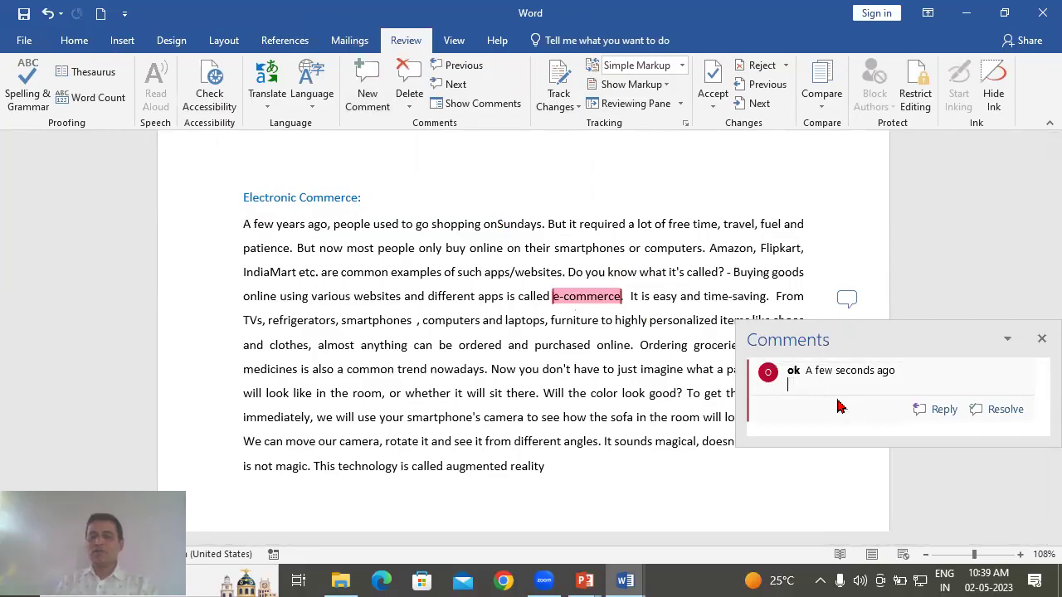
pyautogui.hotkey('ctrl', 'v')
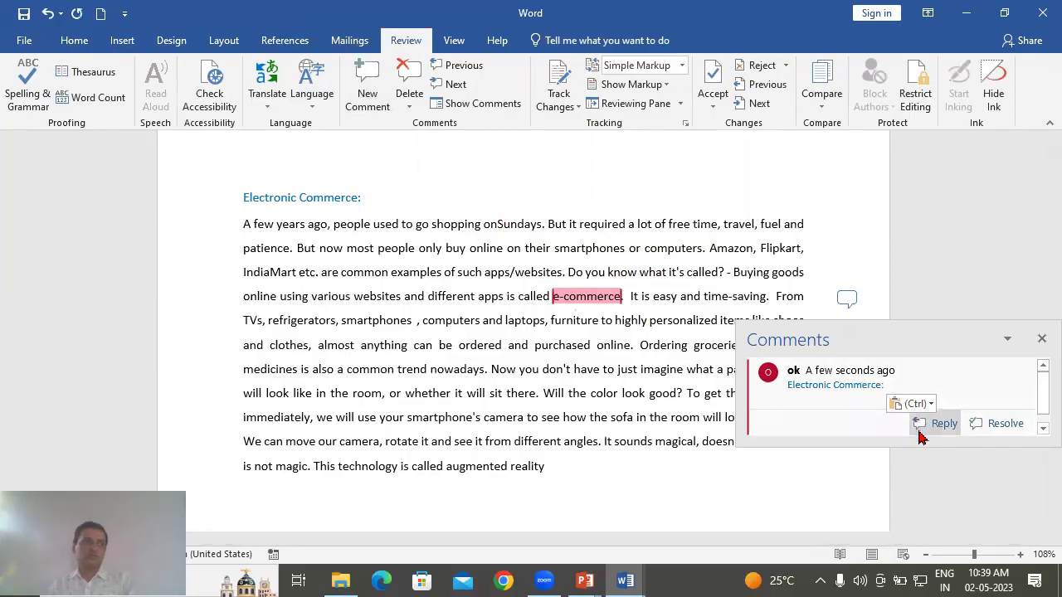
pyautogui.click(1042, 338)
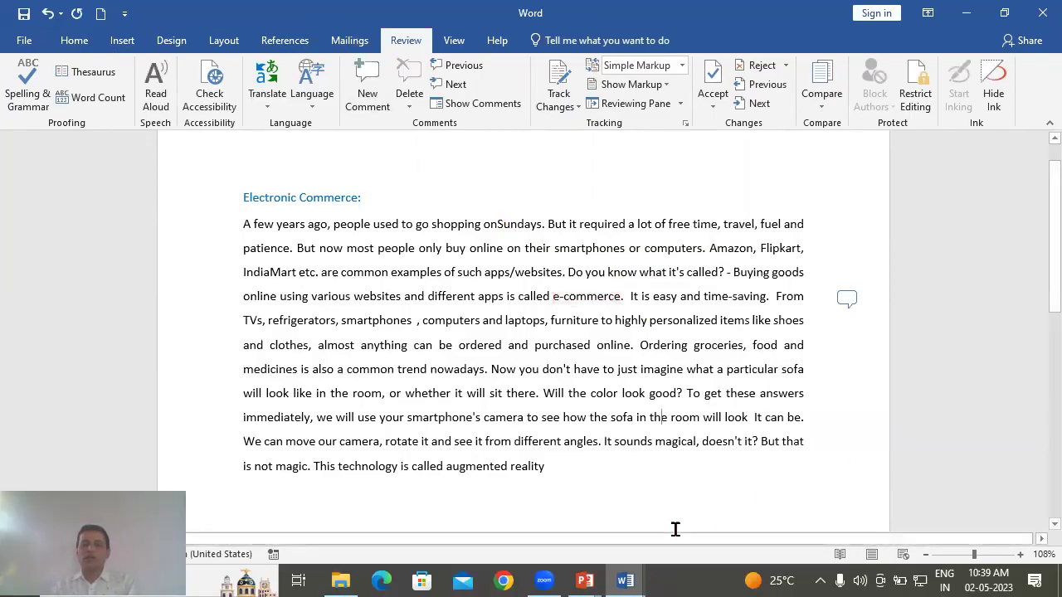
# Reopen the comment on e-commerce to check it, then close the Comments pane again.
pyautogui.click(846, 299)
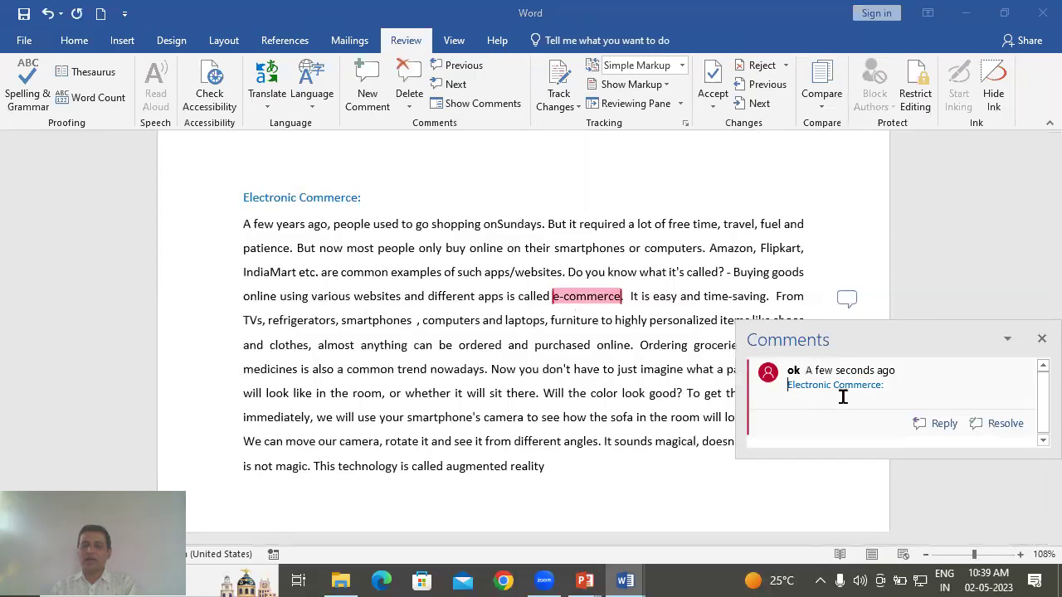
pyautogui.click(1042, 338)
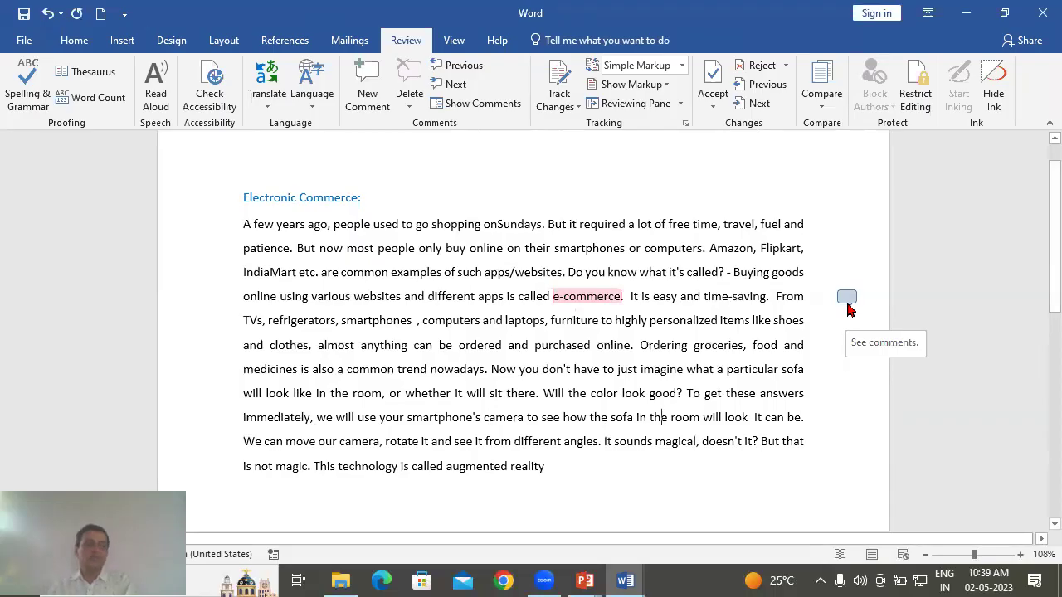
pyautogui.click(847, 299)
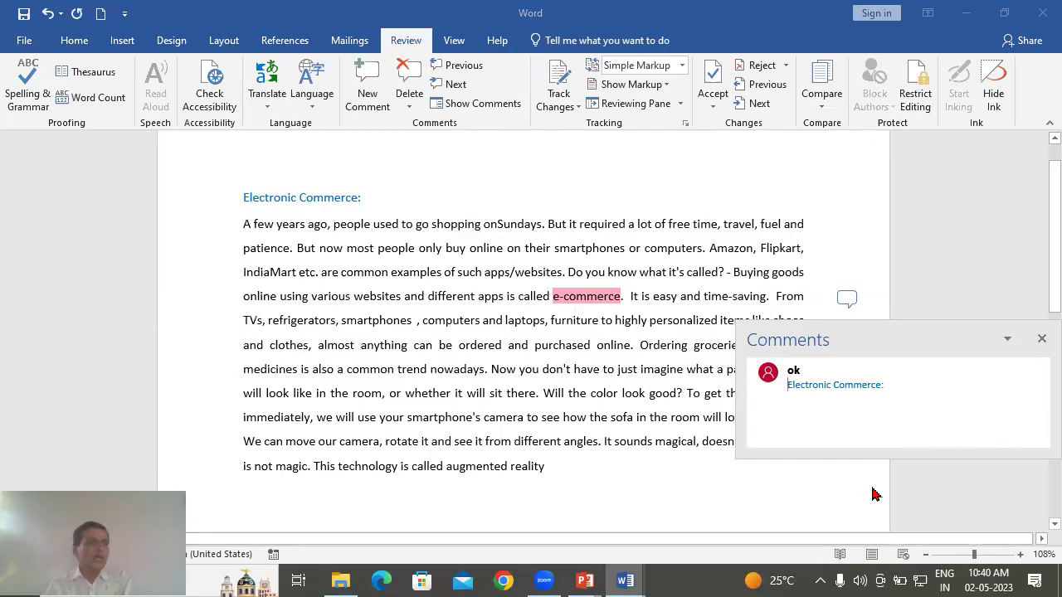
pyautogui.click(1042, 339)
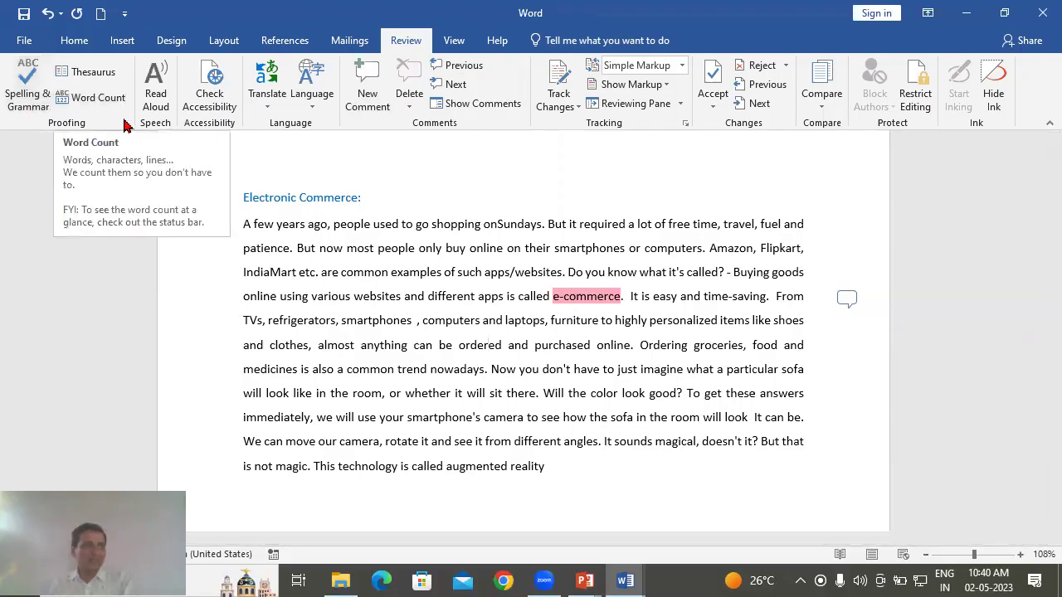
pyautogui.click(348, 249)
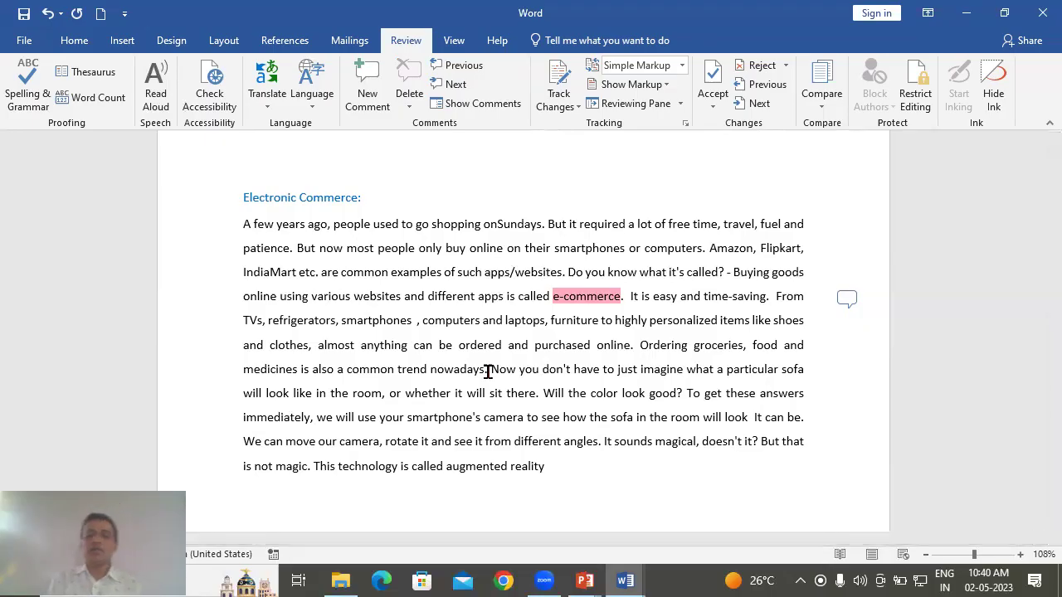
# Close the English-translated document without saving it.
pyautogui.click(1043, 13)
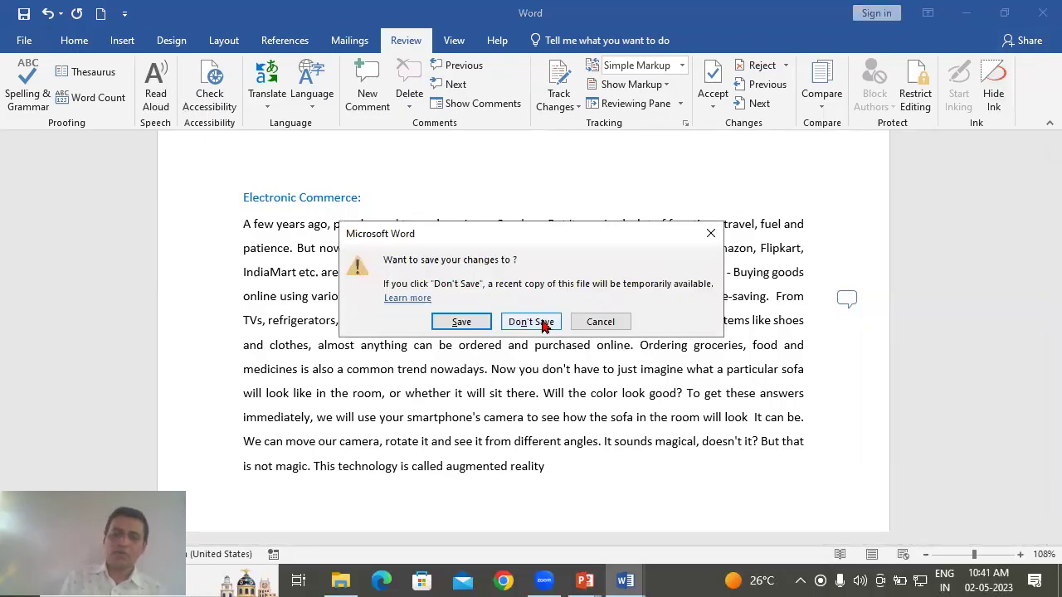
pyautogui.click(458, 320)
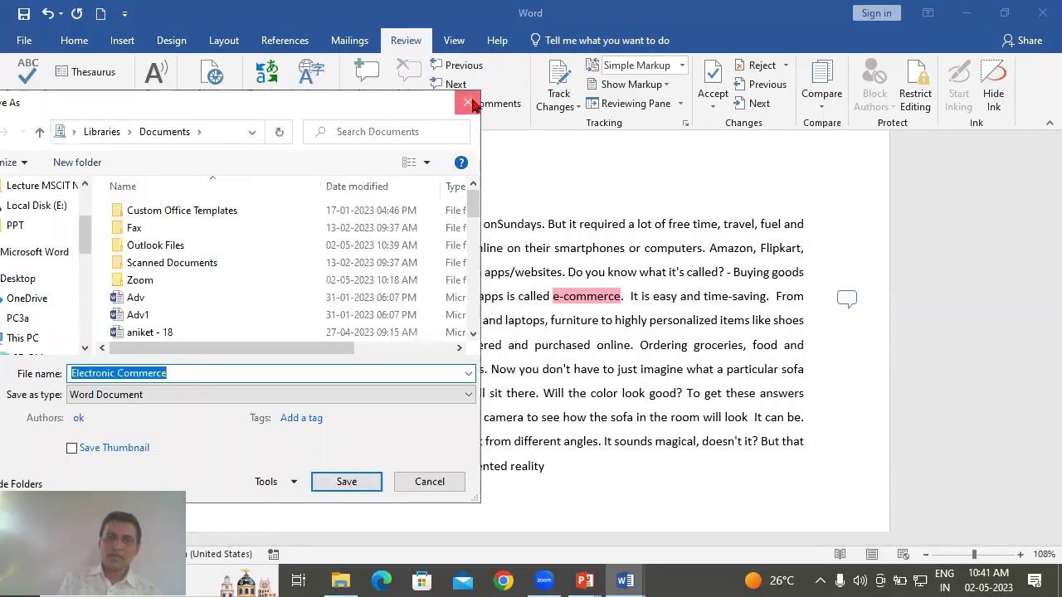
pyautogui.click(474, 102)
pyautogui.click(539, 324)
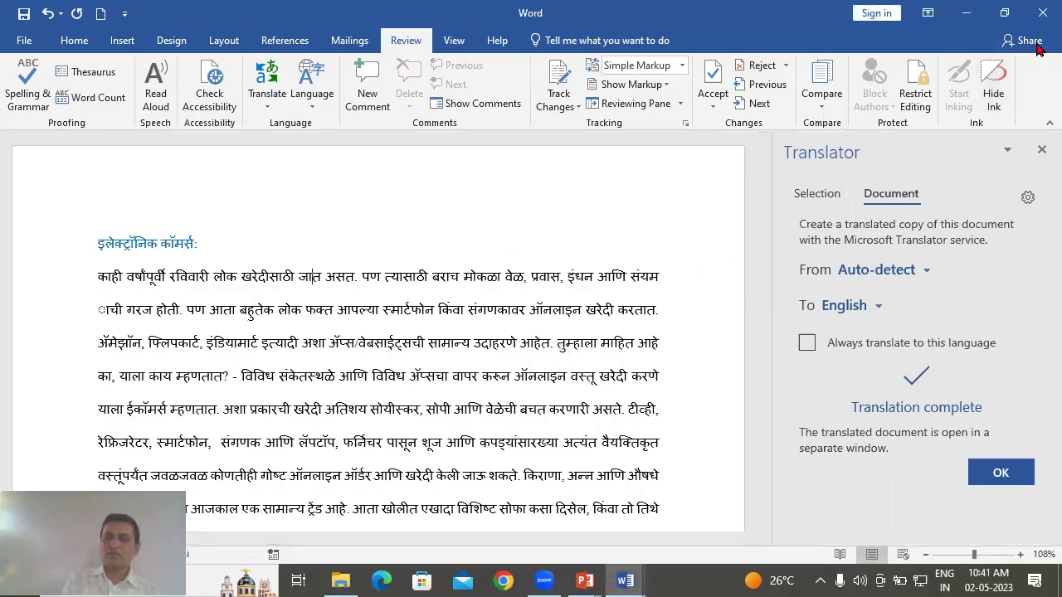
# Close the original Marathi document, discarding its changes.
pyautogui.click(1042, 17)
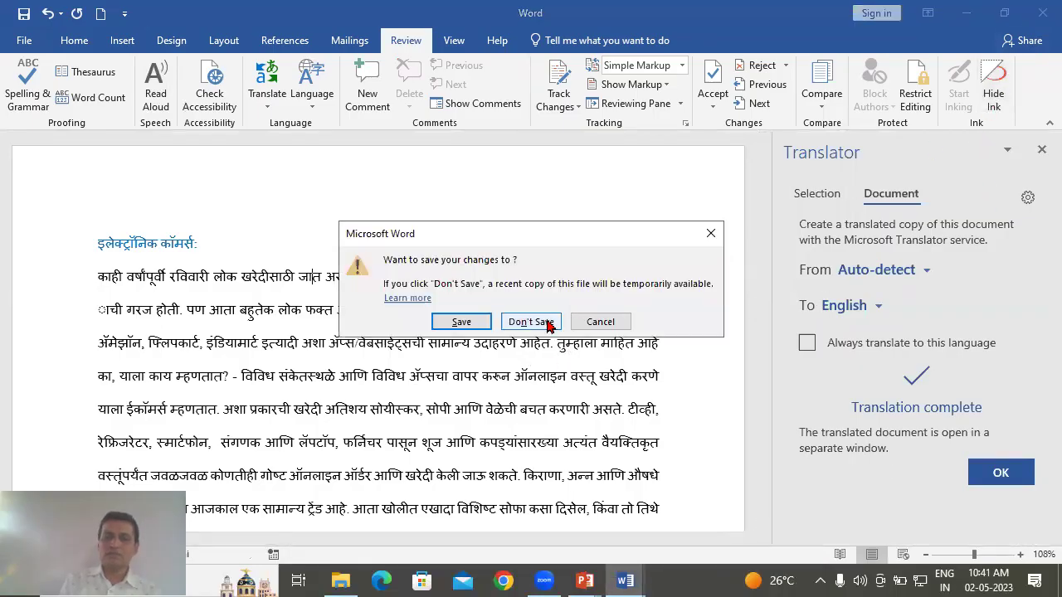
pyautogui.click(464, 323)
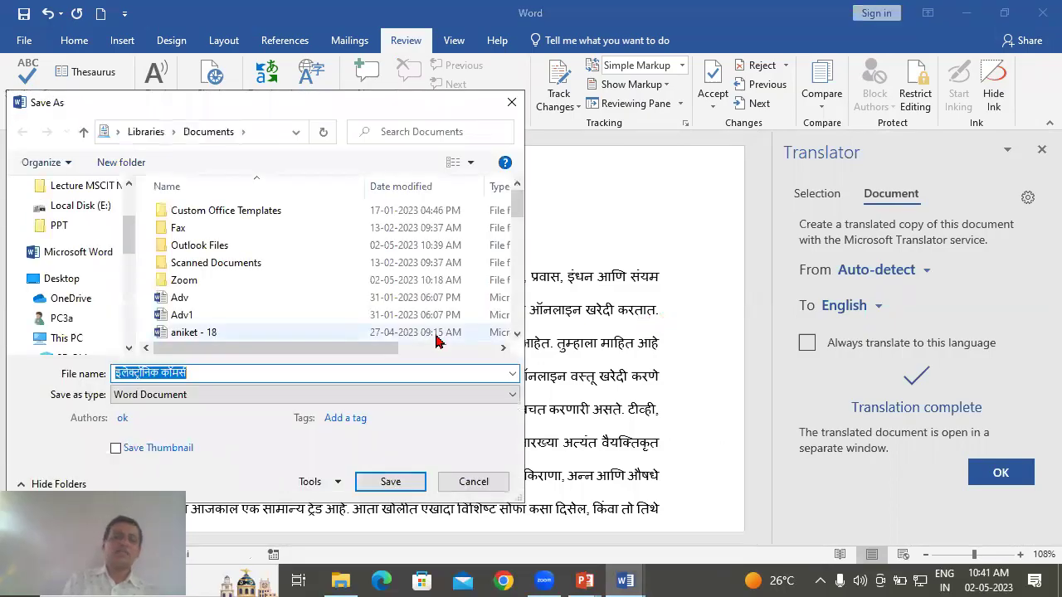
pyautogui.click(460, 487)
pyautogui.click(1042, 12)
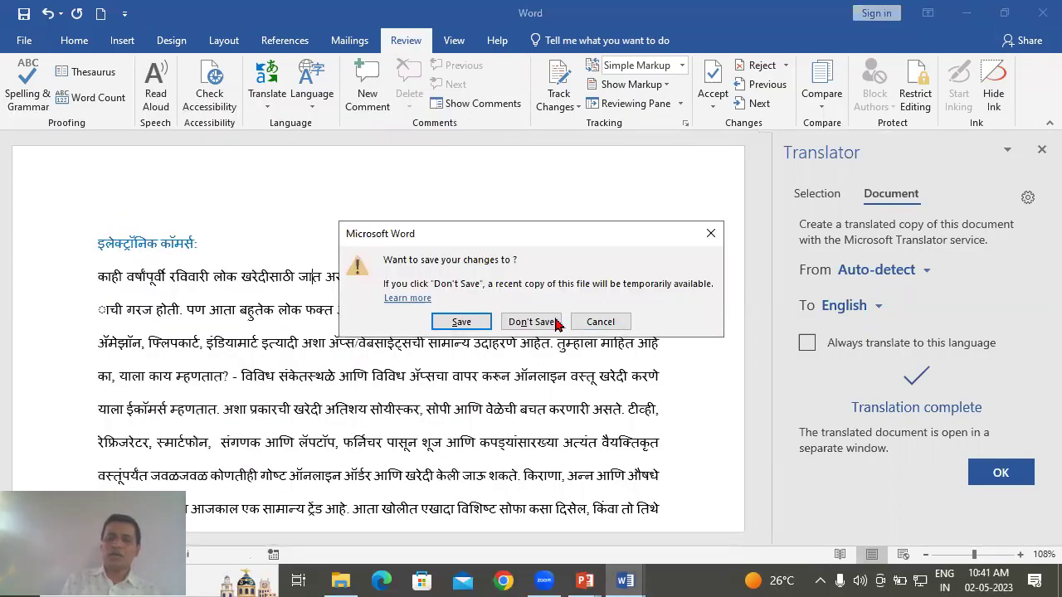
pyautogui.click(528, 321)
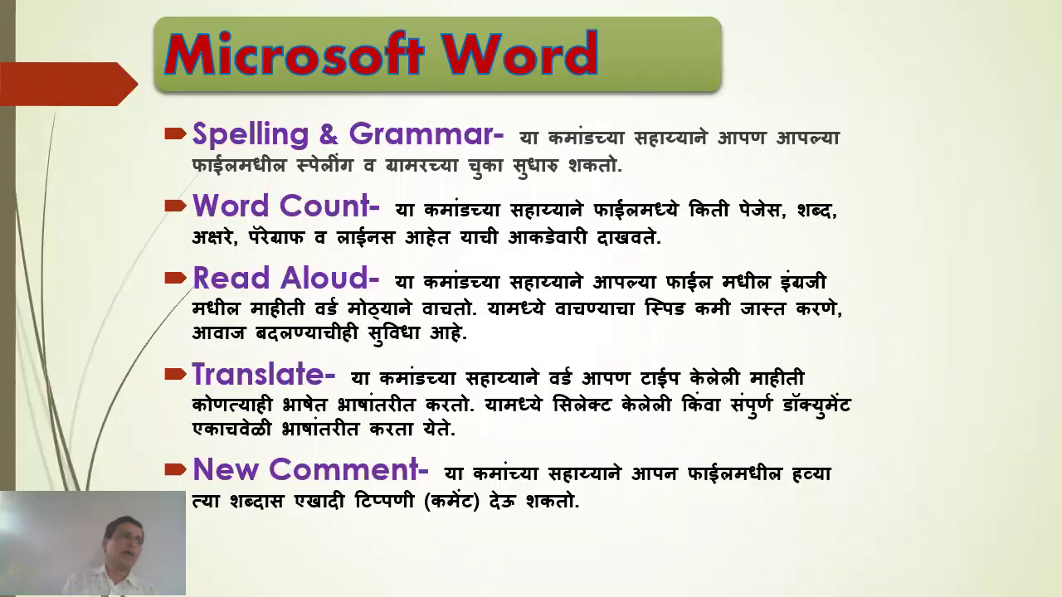
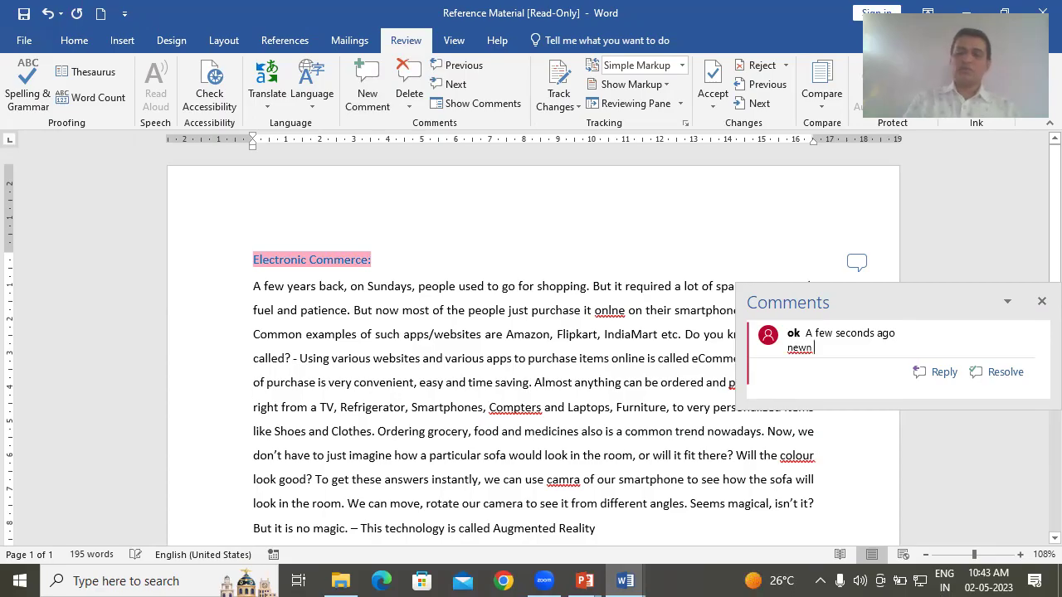
# Remove the stray extra letter from the comment and close the Comments pane.
pyautogui.press('BackSpace')
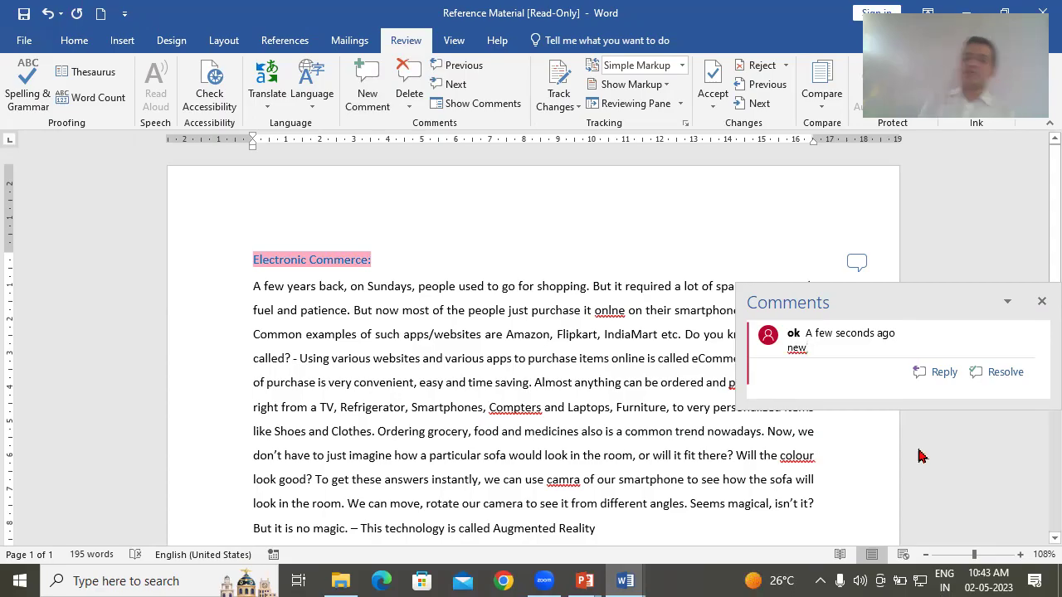
pyautogui.click(1041, 303)
pyautogui.click(561, 382)
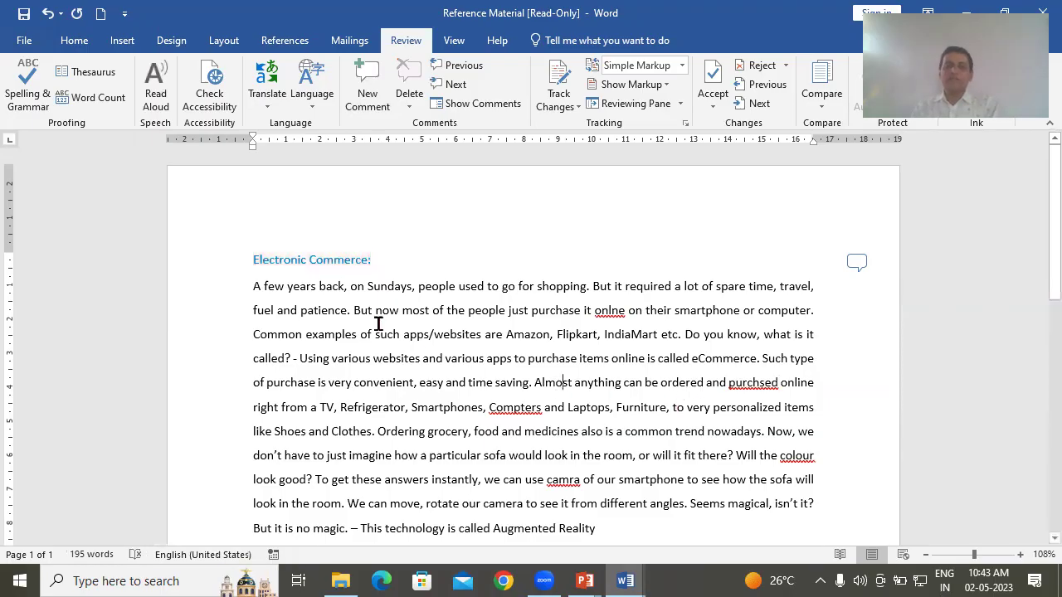
# Delete the comment on the Electronic Commerce heading, then close the reference document.
pyautogui.click(306, 261)
pyautogui.click(412, 108)
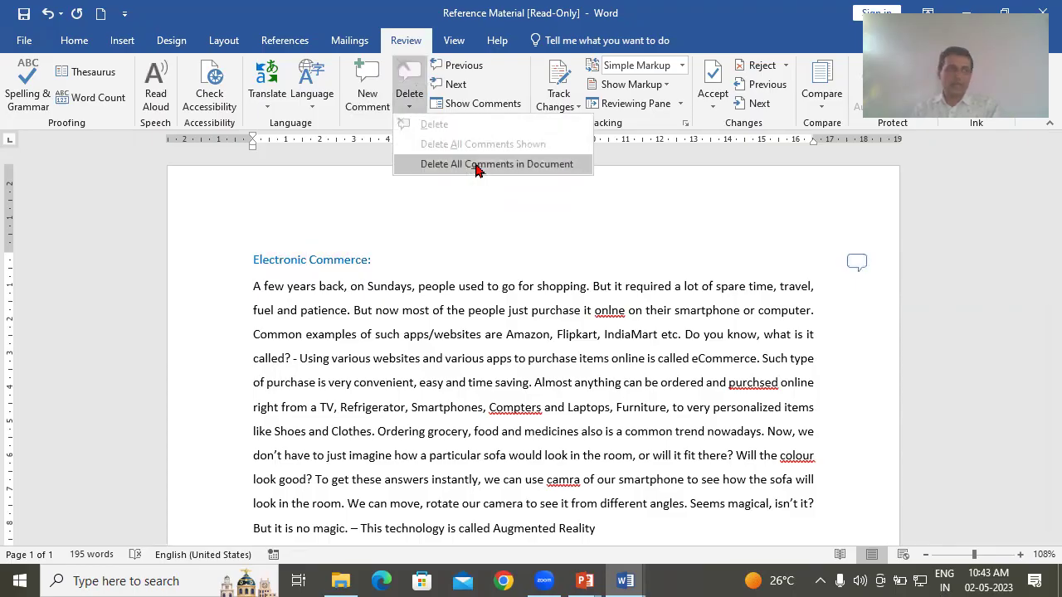
pyautogui.click(338, 264)
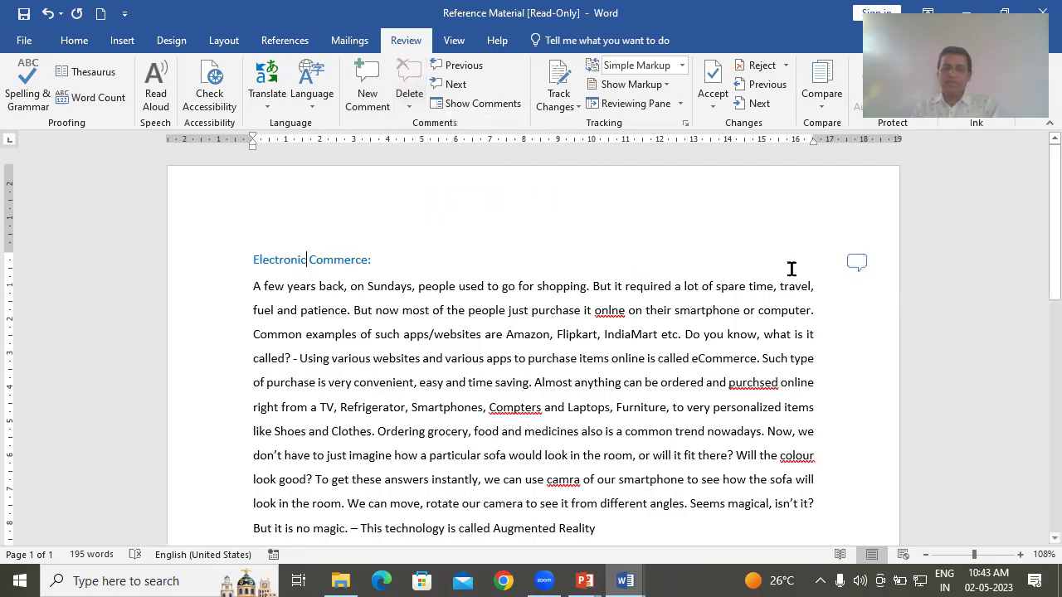
pyautogui.click(858, 262)
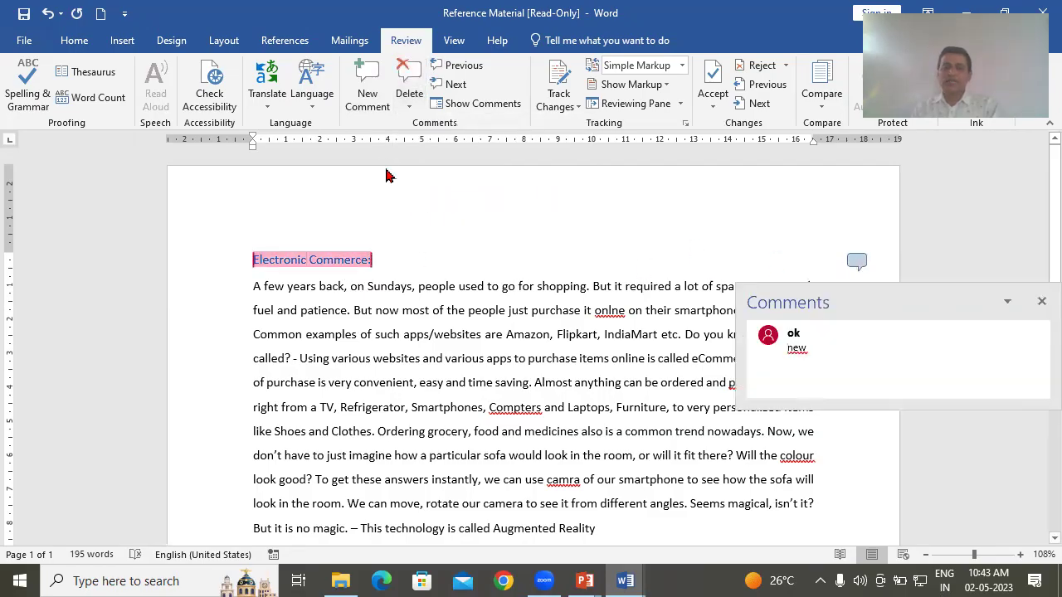
pyautogui.click(413, 98)
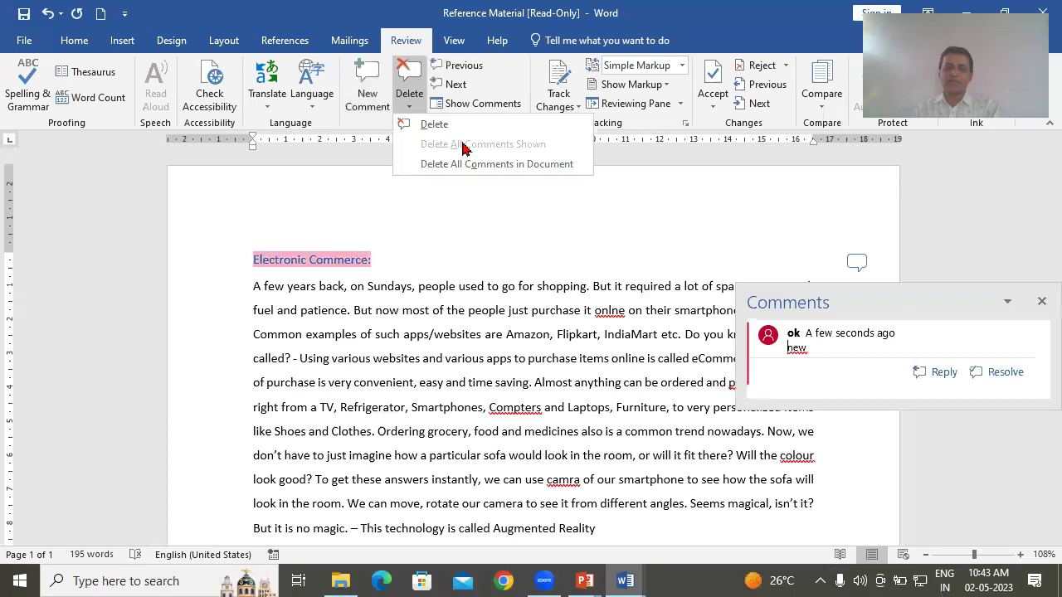
pyautogui.click(462, 134)
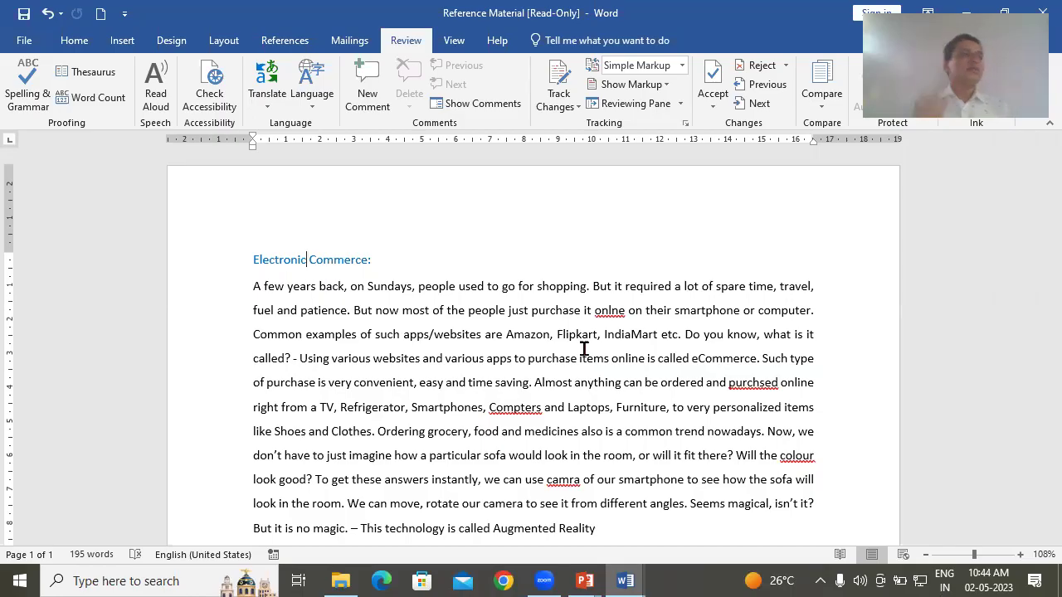
pyautogui.click(1042, 12)
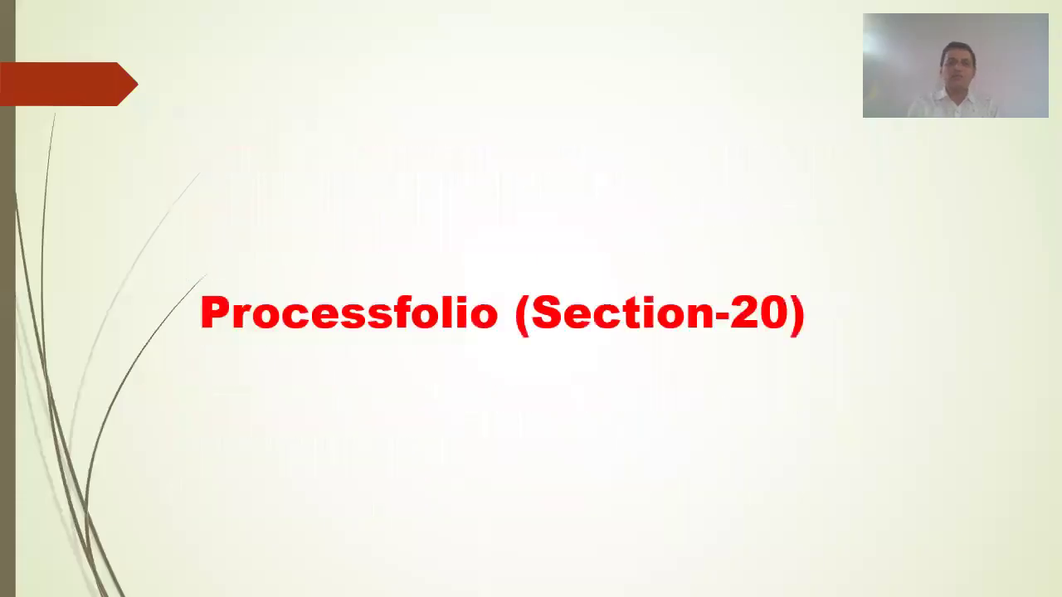
# Step through the practice-question slides to Do It Yourself (Section-20), then return to ERA Explorer.
pyautogui.press('Right')
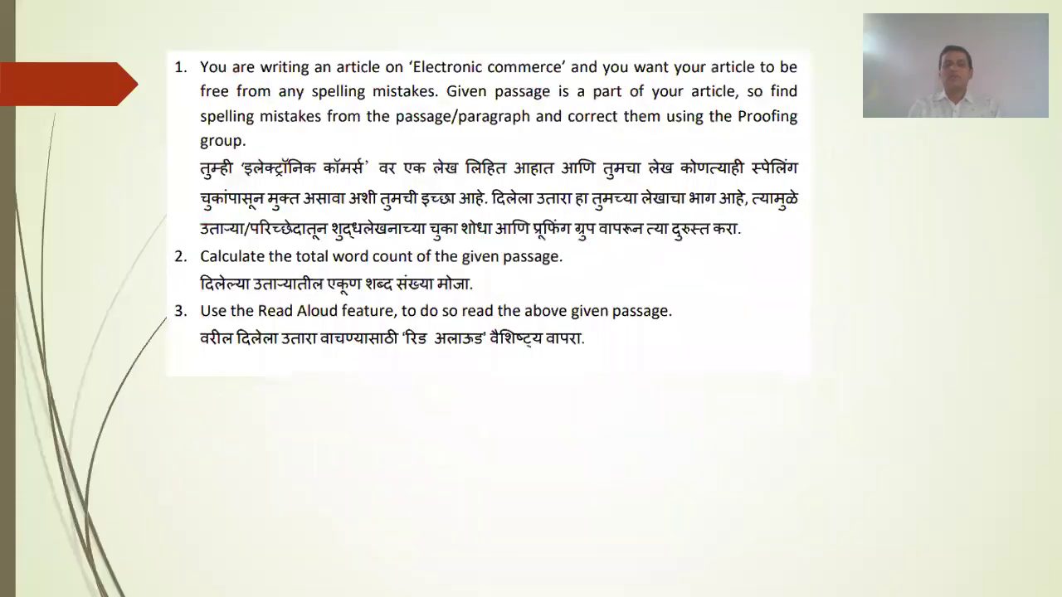
pyautogui.press('Right')
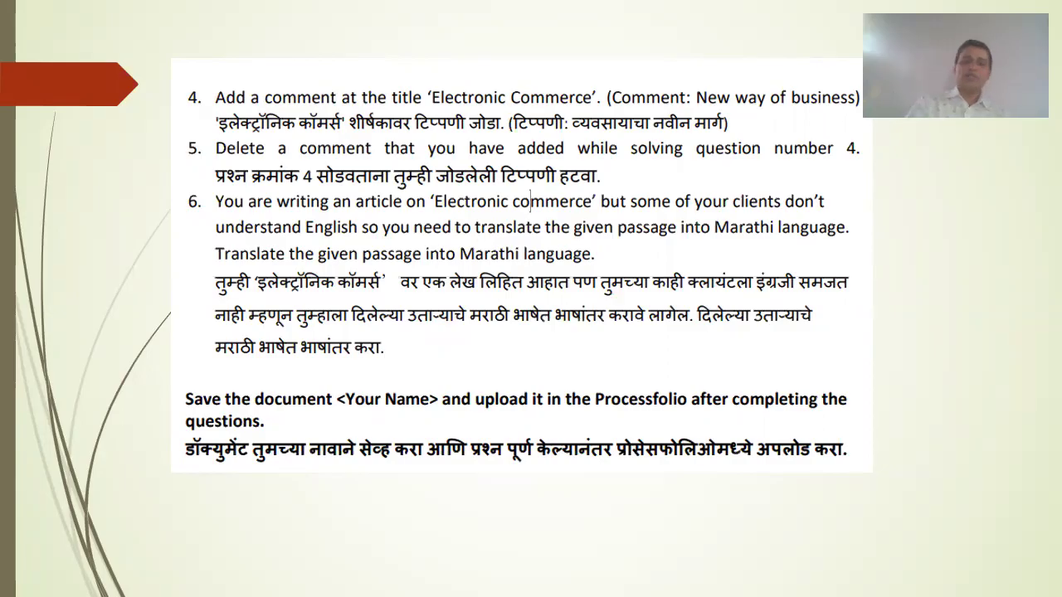
pyautogui.press('Right')
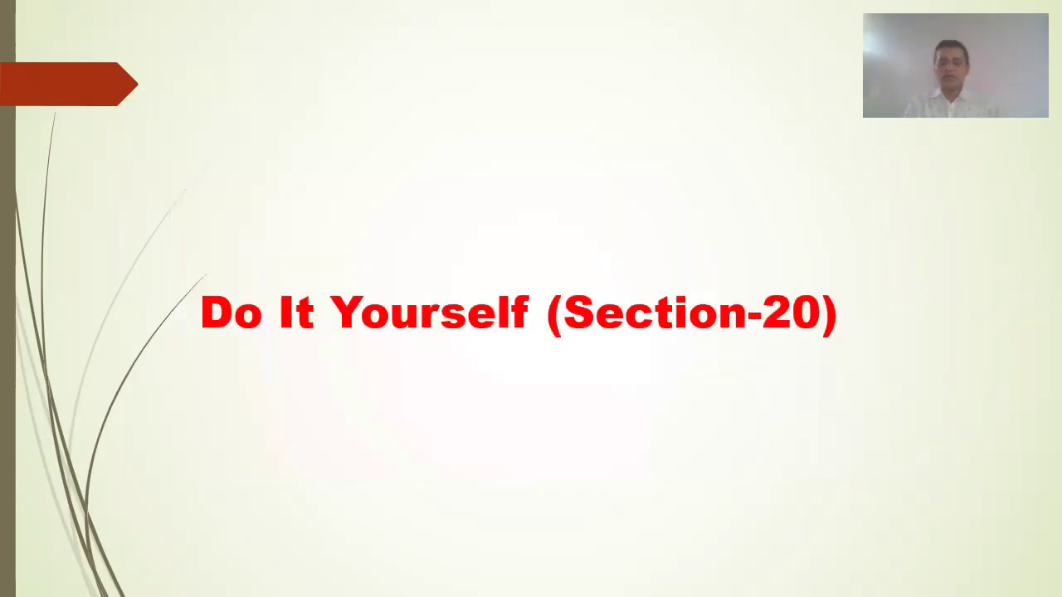
pyautogui.hotkey('alt', 'Tab')
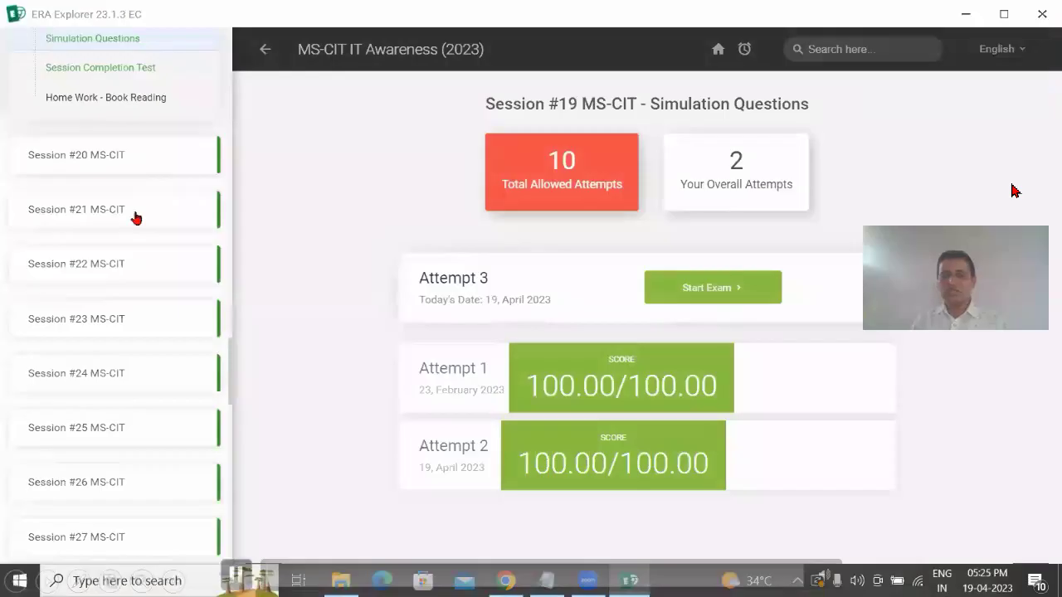
# Resume the Session #20 Guided Do It Yourself attempt and start question 1.
pyautogui.click(83, 154)
pyautogui.click(71, 139)
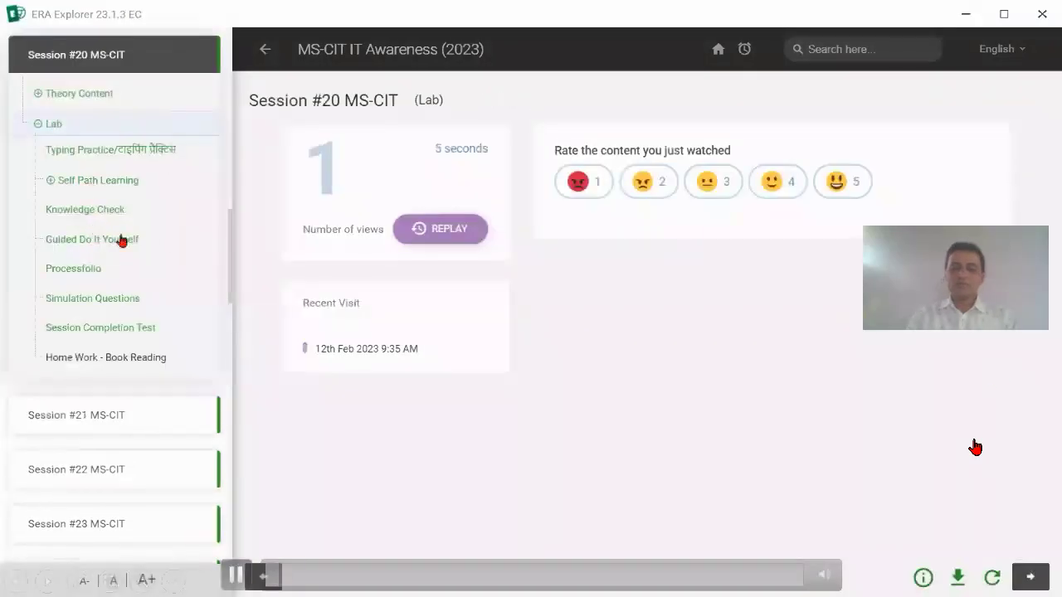
pyautogui.click(126, 241)
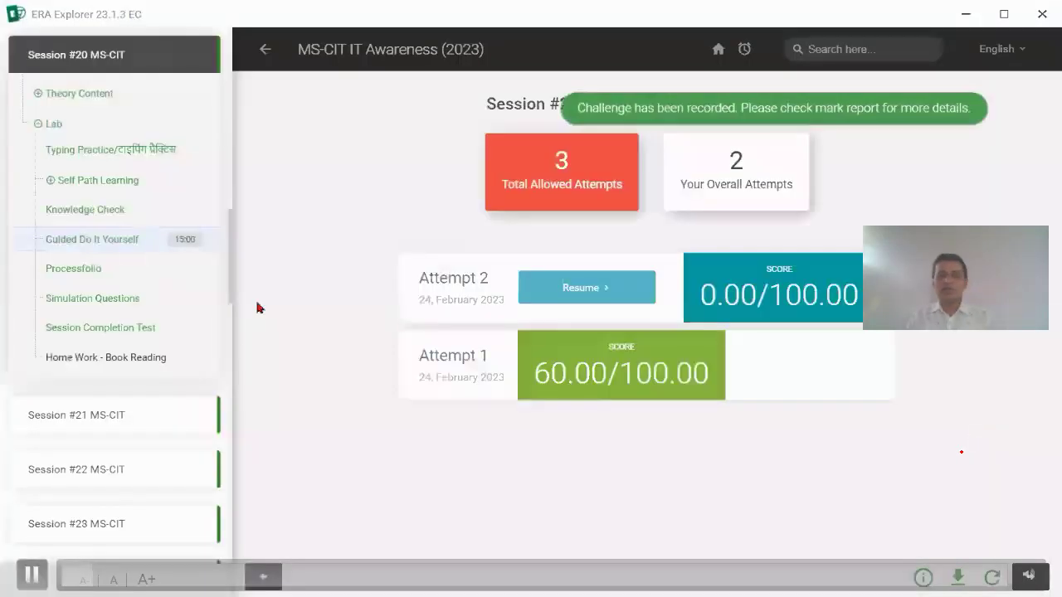
pyautogui.click(580, 297)
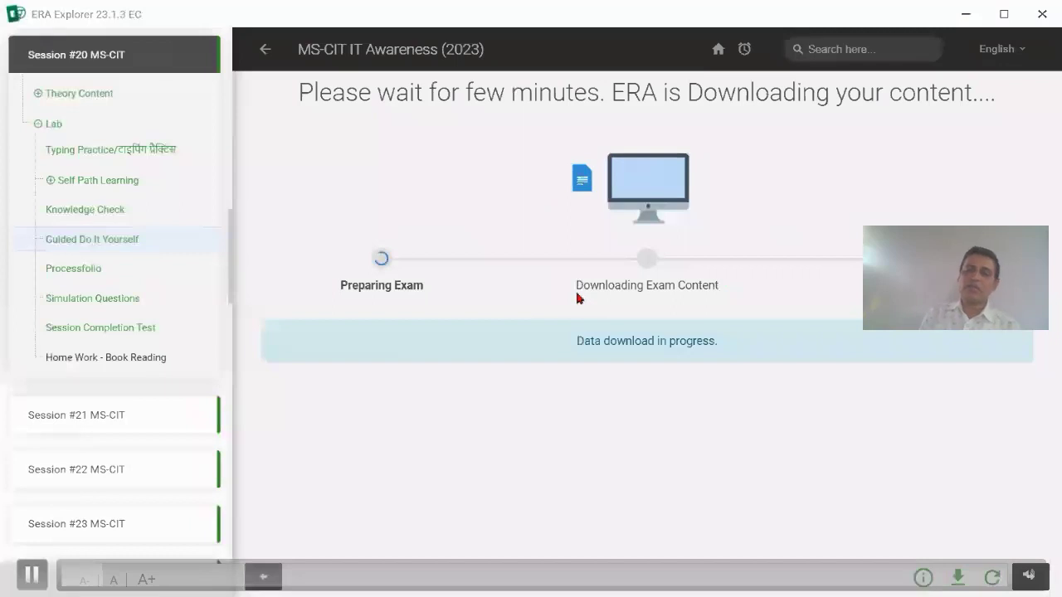
pyautogui.click(654, 350)
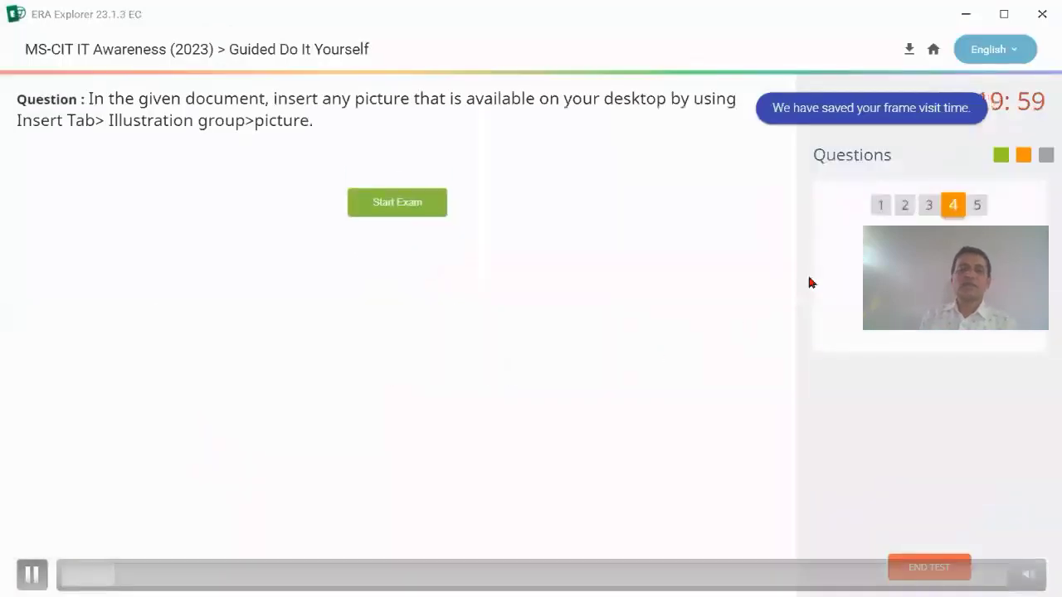
pyautogui.click(881, 205)
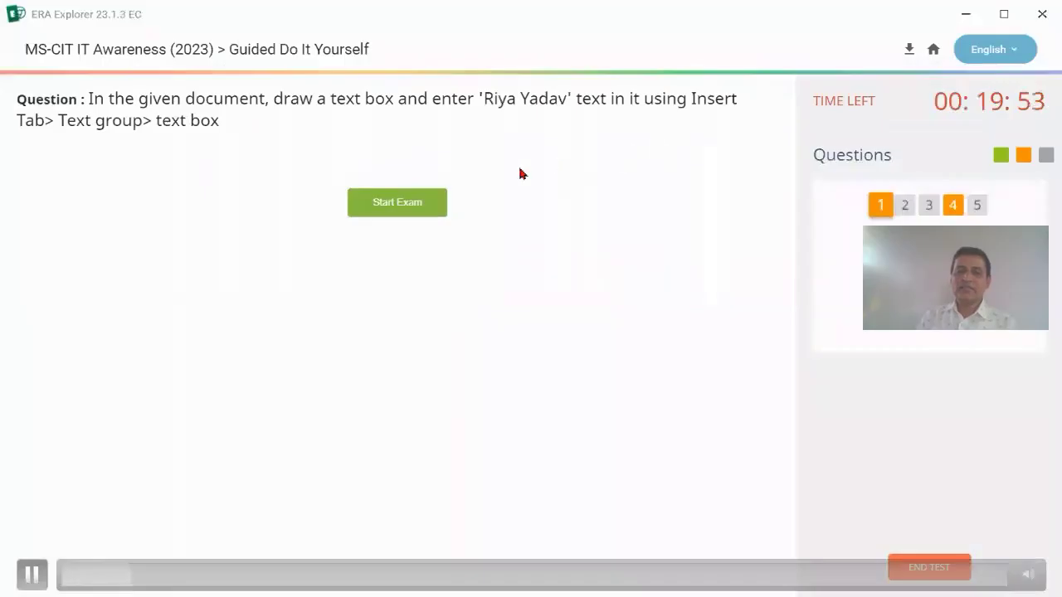
pyautogui.click(422, 213)
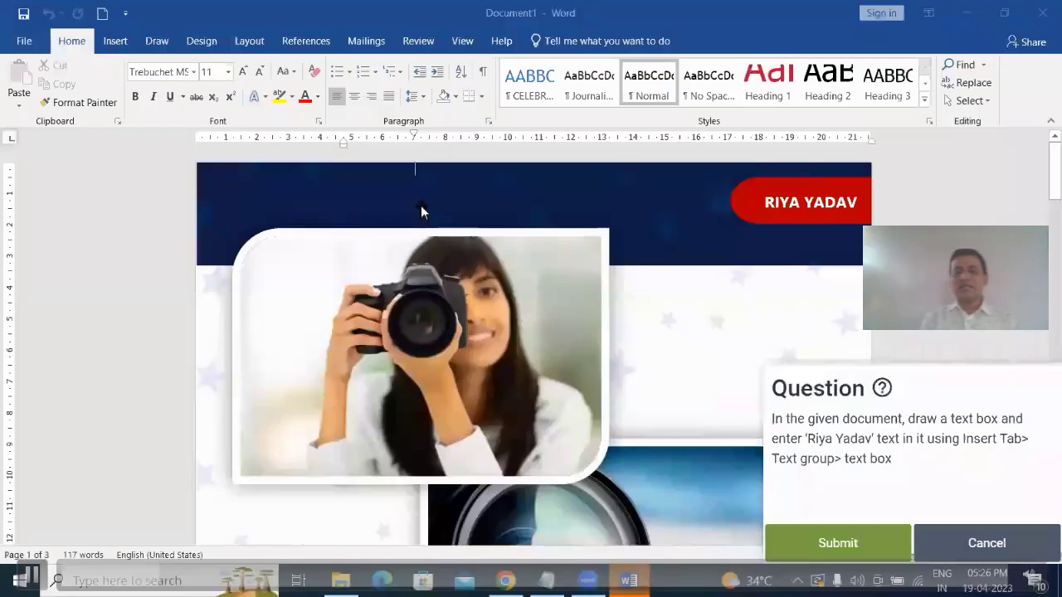
# Draw a text box in the top header band containing the required name, and submit the answer.
pyautogui.click(116, 41)
pyautogui.click(115, 42)
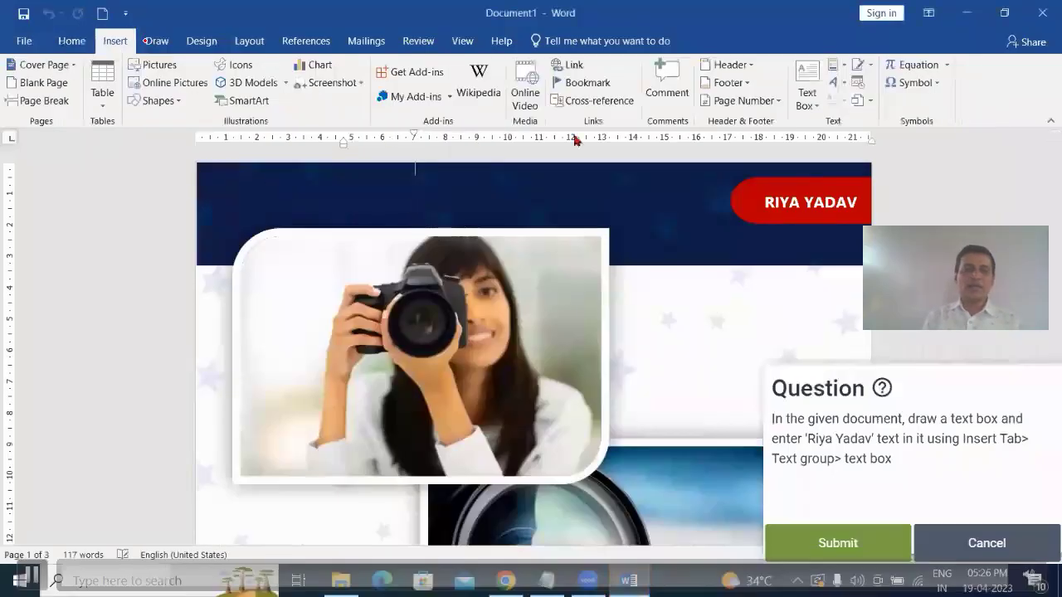
pyautogui.click(809, 106)
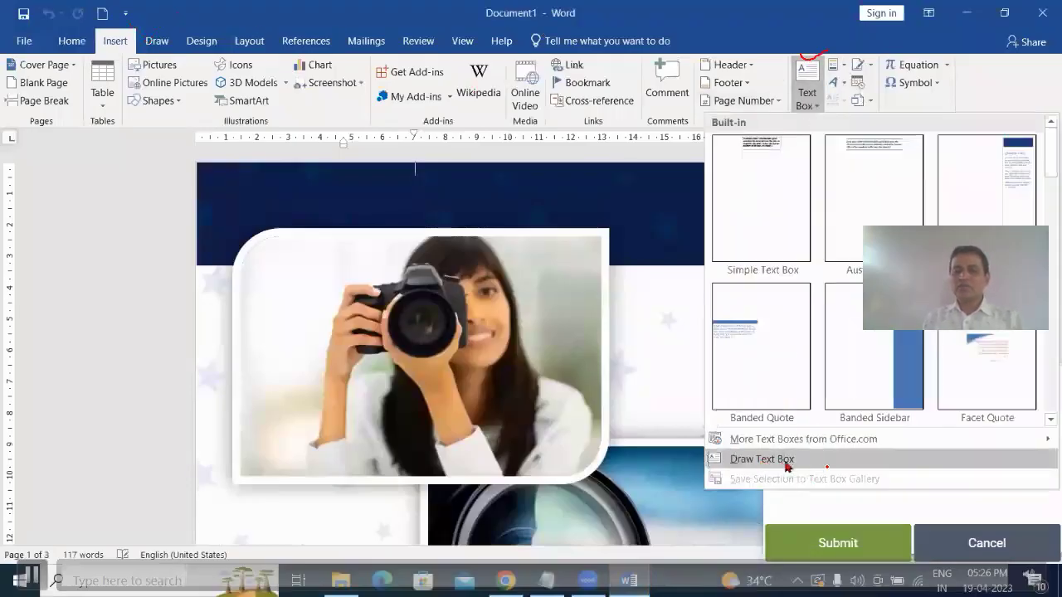
pyautogui.click(787, 463)
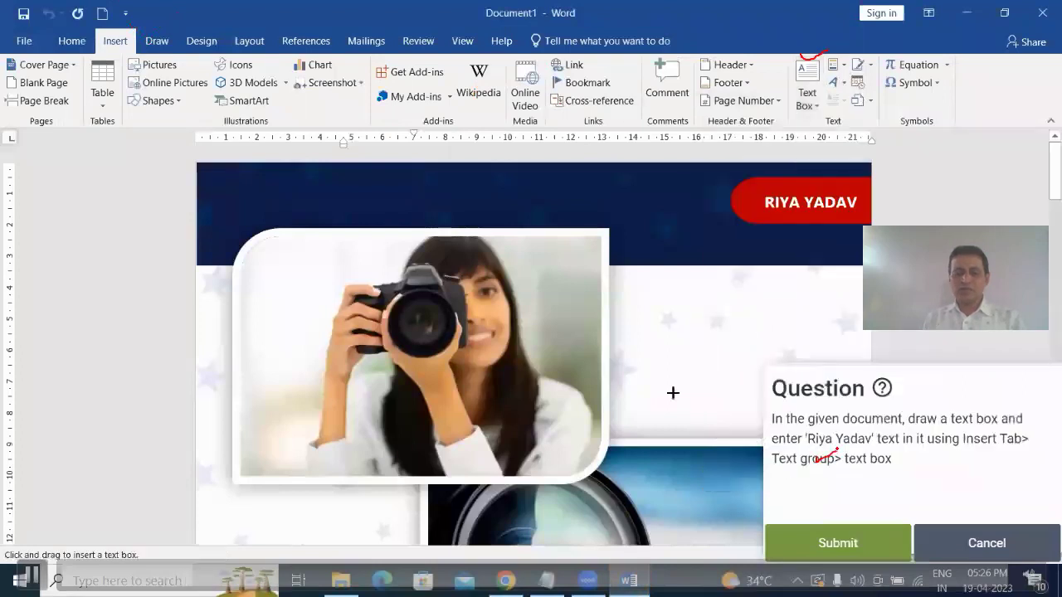
pyautogui.moveTo(257, 177)
pyautogui.mouseDown()
pyautogui.moveTo(374, 235)
pyautogui.moveTo(402, 236)
pyautogui.mouseUp()
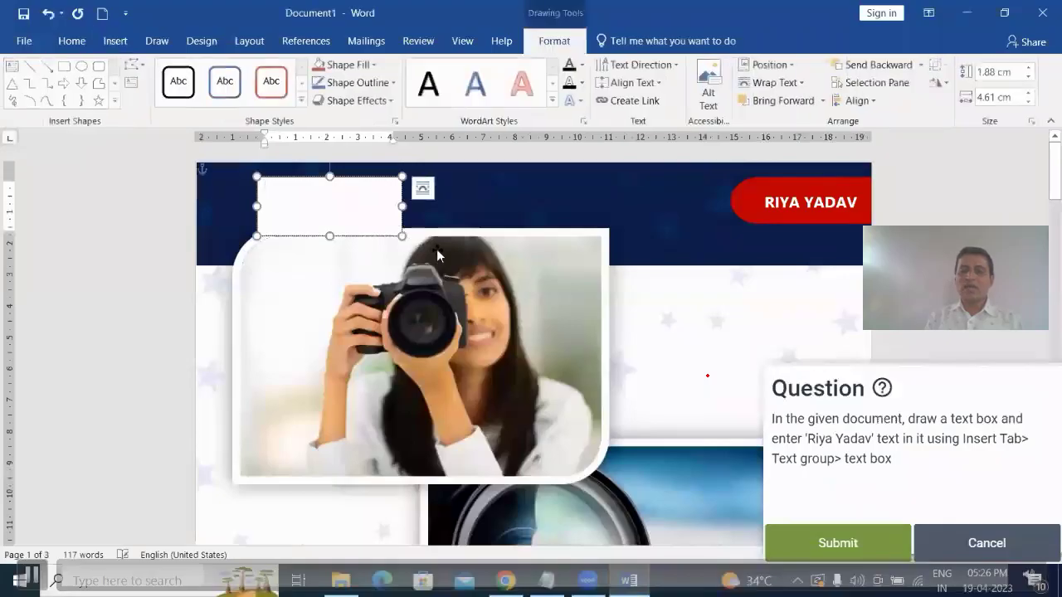
pyautogui.write('Riya Yada')
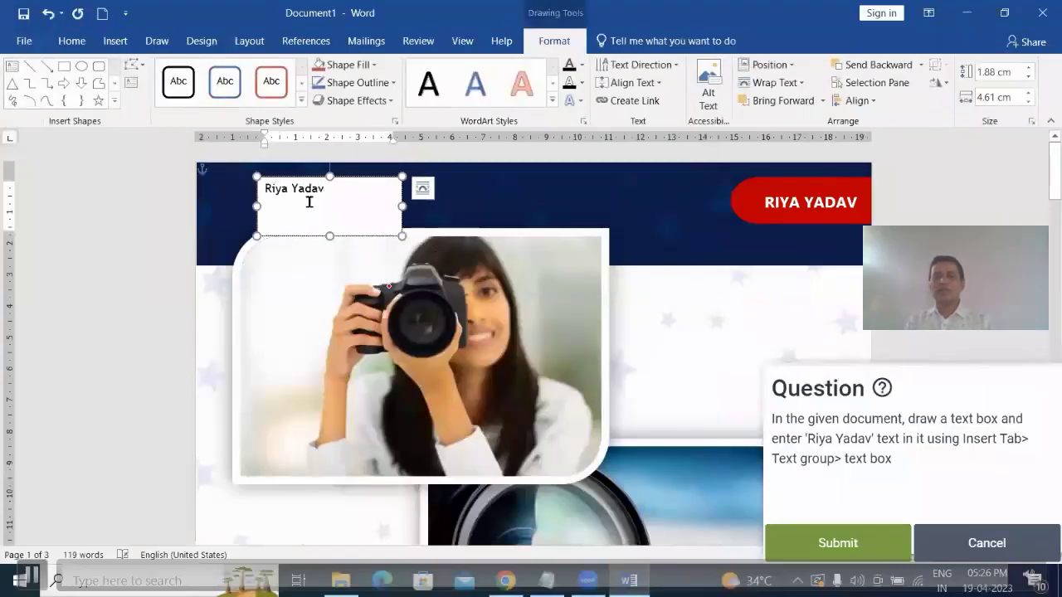
pyautogui.write('v')
pyautogui.click(422, 189)
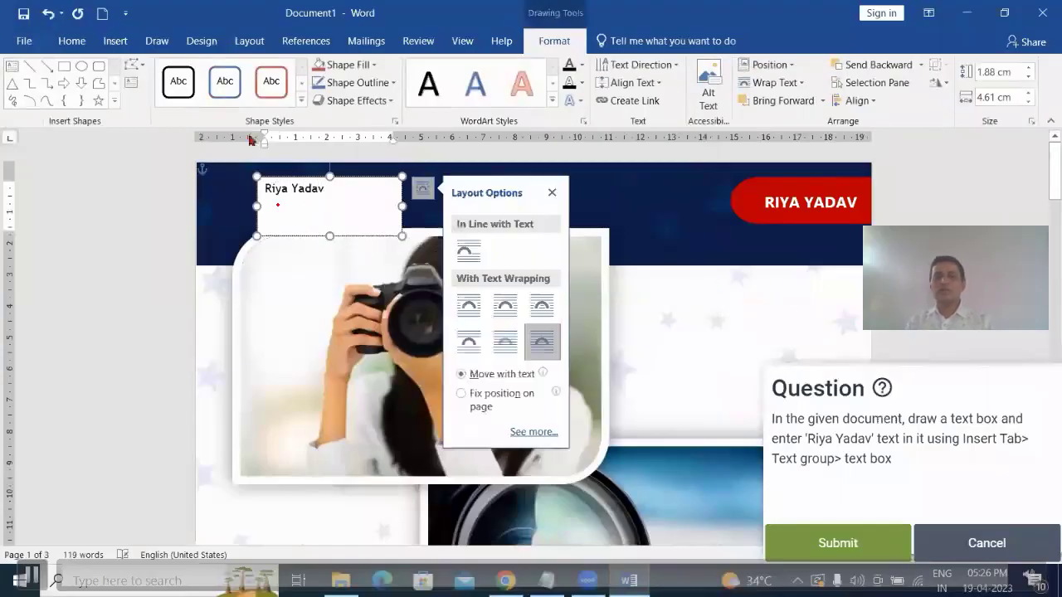
pyautogui.click(821, 539)
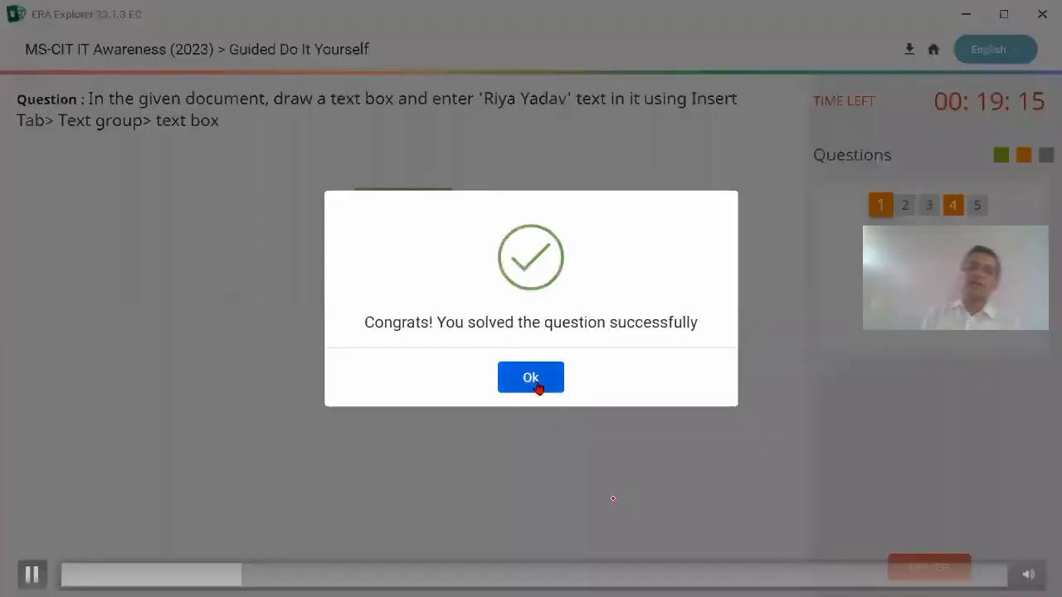
pyautogui.click(540, 387)
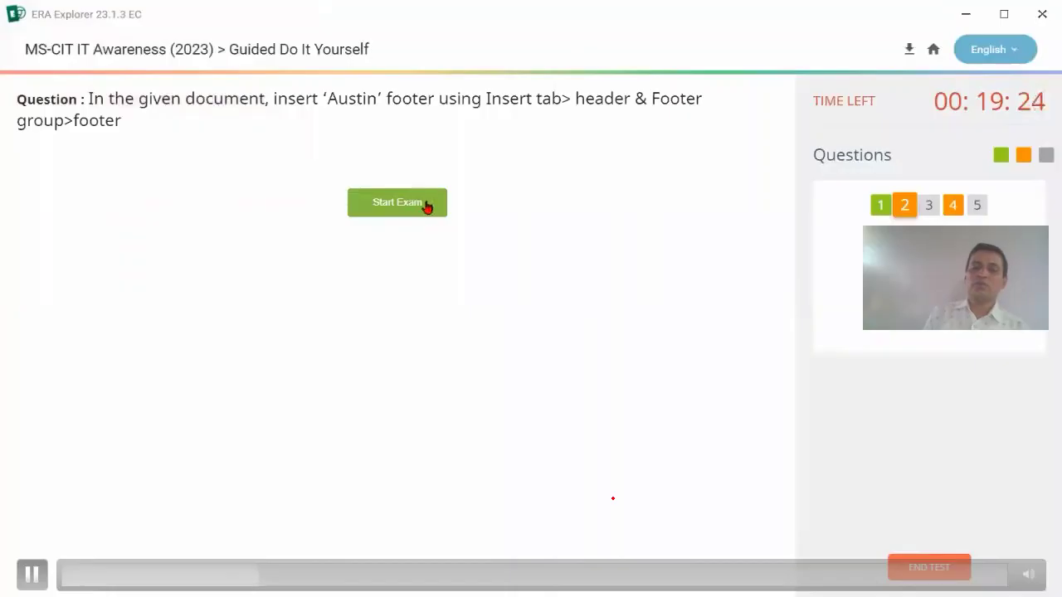
# Start question 2, add the Austin footer, close footer editing, and submit the answer.
pyautogui.click(428, 207)
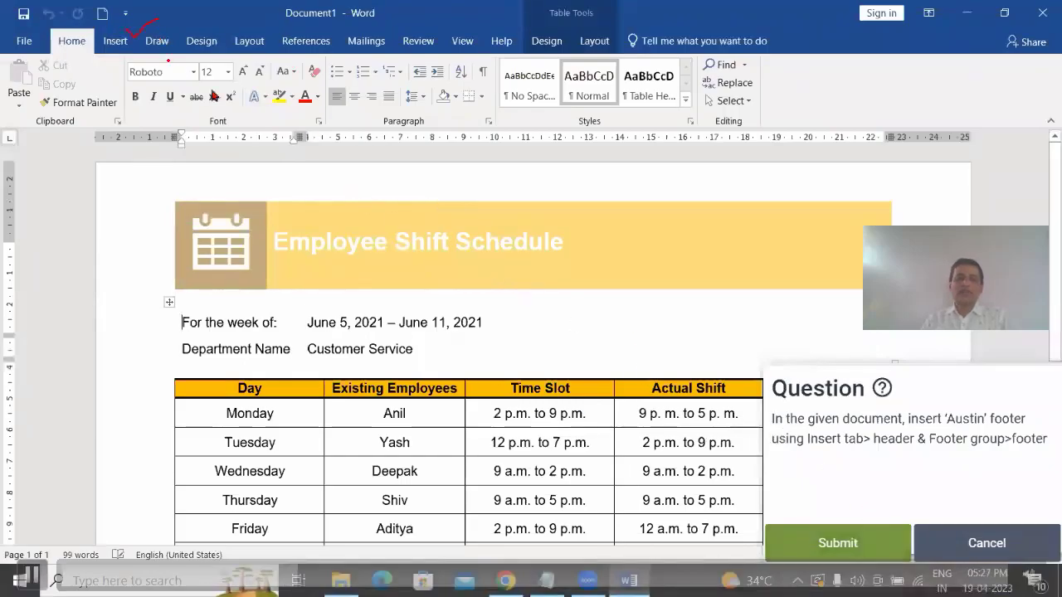
pyautogui.click(115, 43)
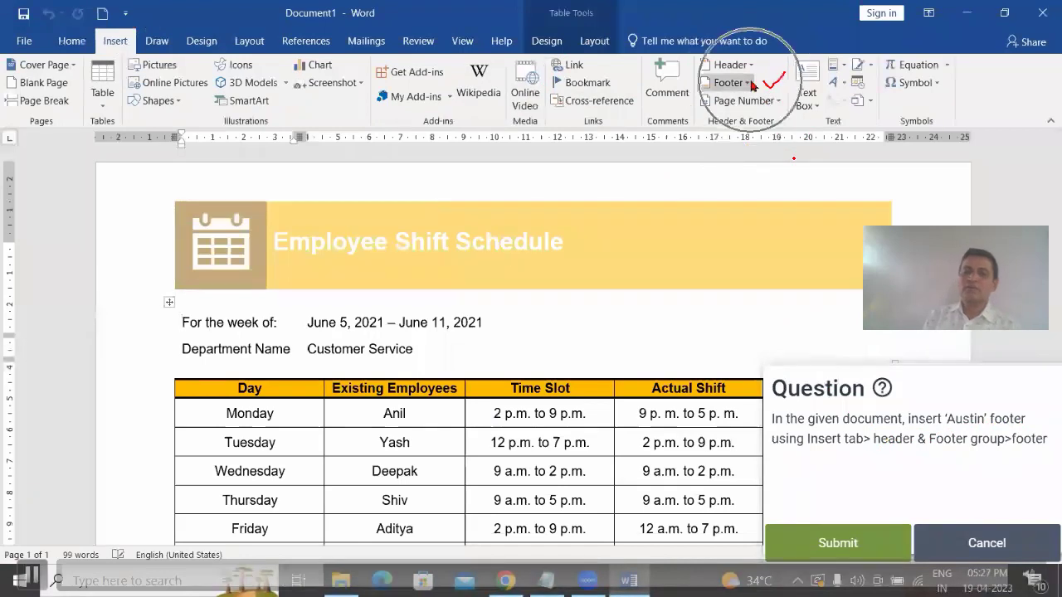
pyautogui.click(751, 84)
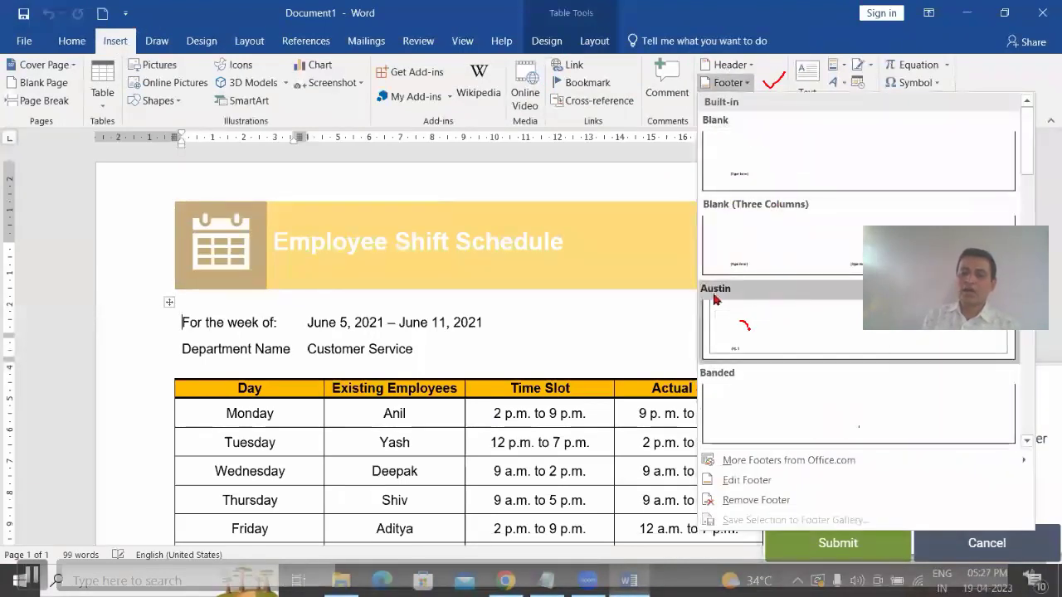
pyautogui.moveTo(740, 321); pyautogui.dragTo(782, 315)
pyautogui.click(767, 331)
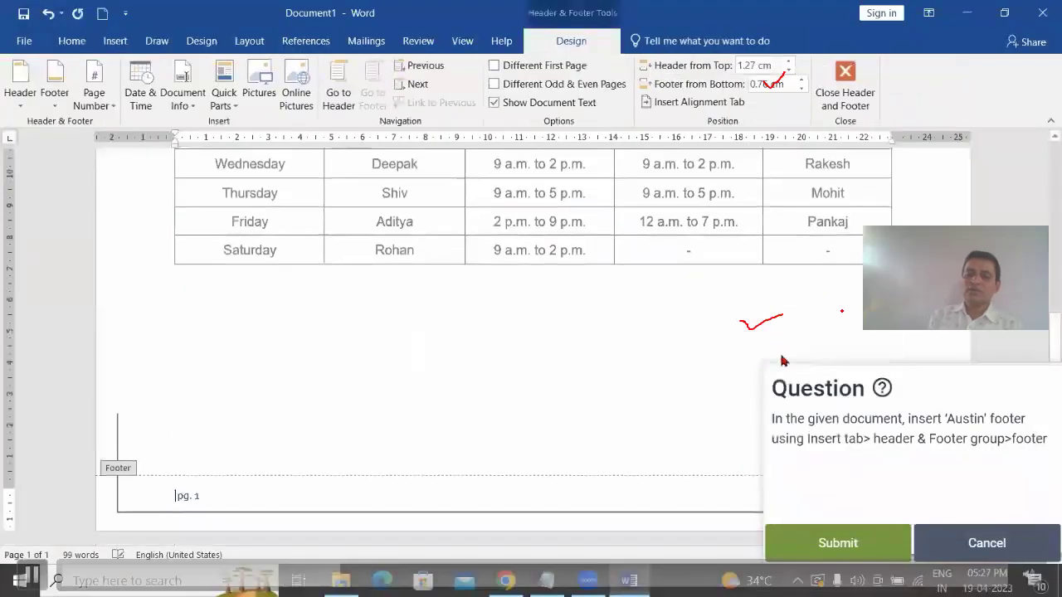
pyautogui.click(847, 98)
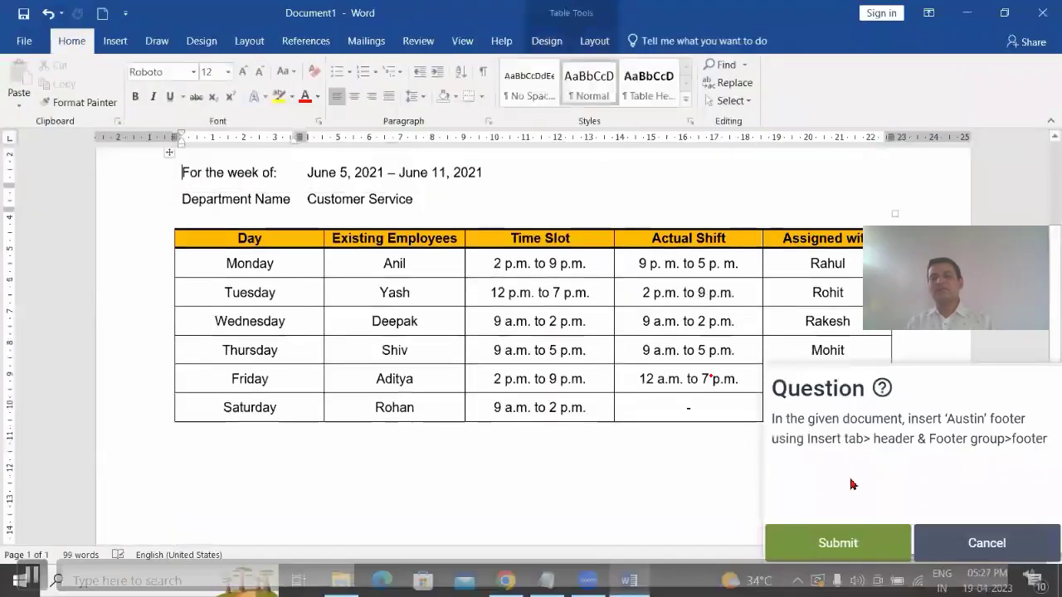
pyautogui.click(838, 543)
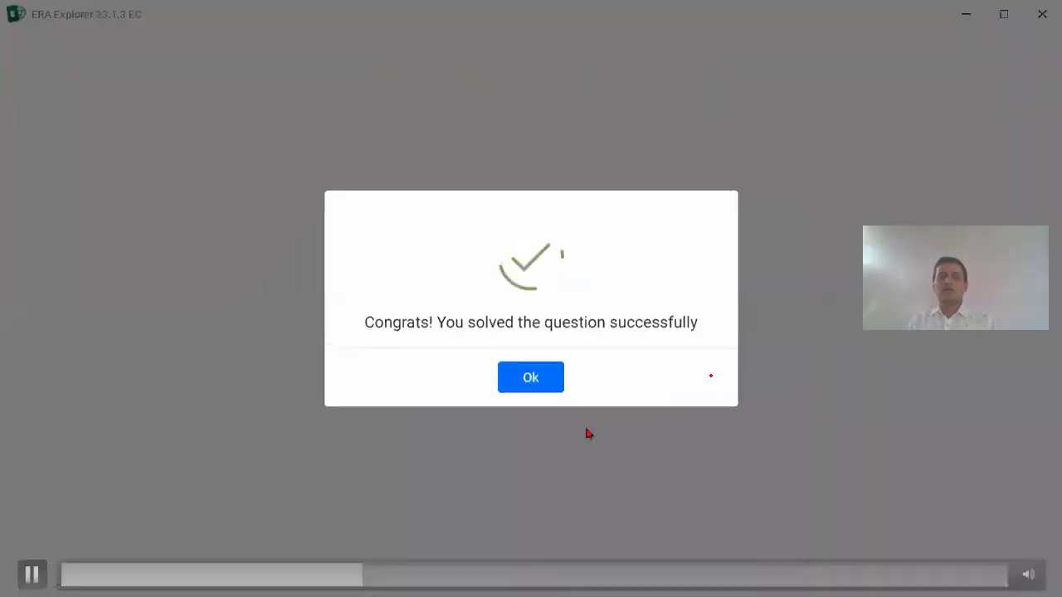
# Dismiss the success message and start question 3 in the shift schedule.
pyautogui.click(547, 378)
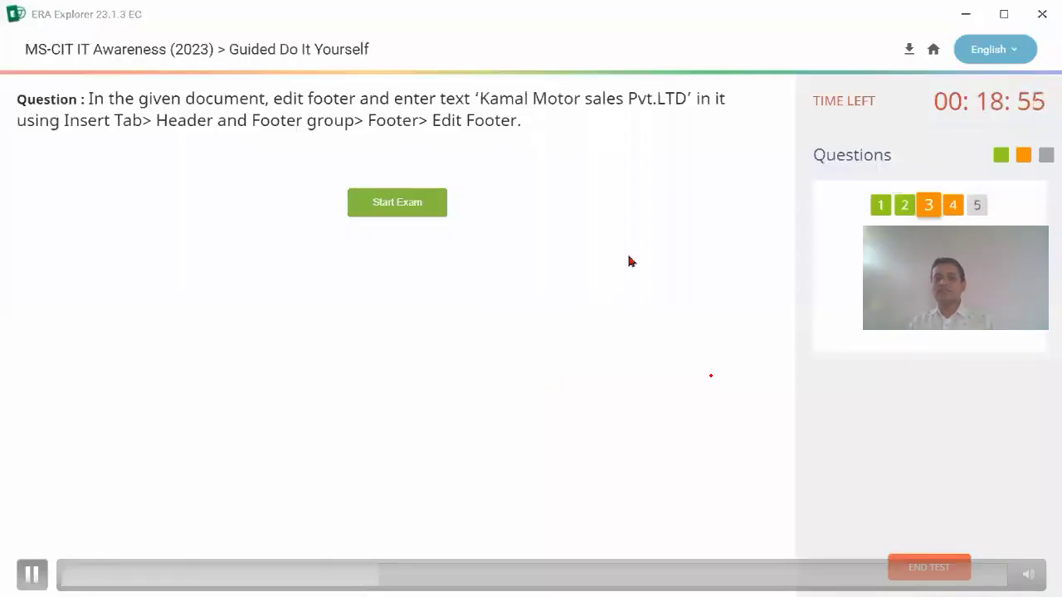
pyautogui.click(929, 208)
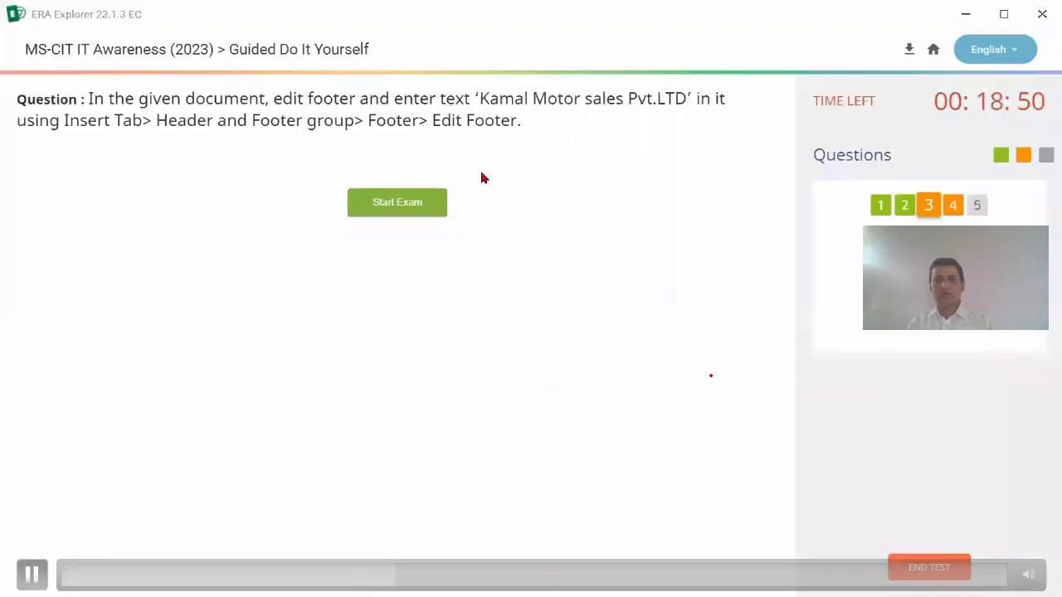
pyautogui.click(417, 213)
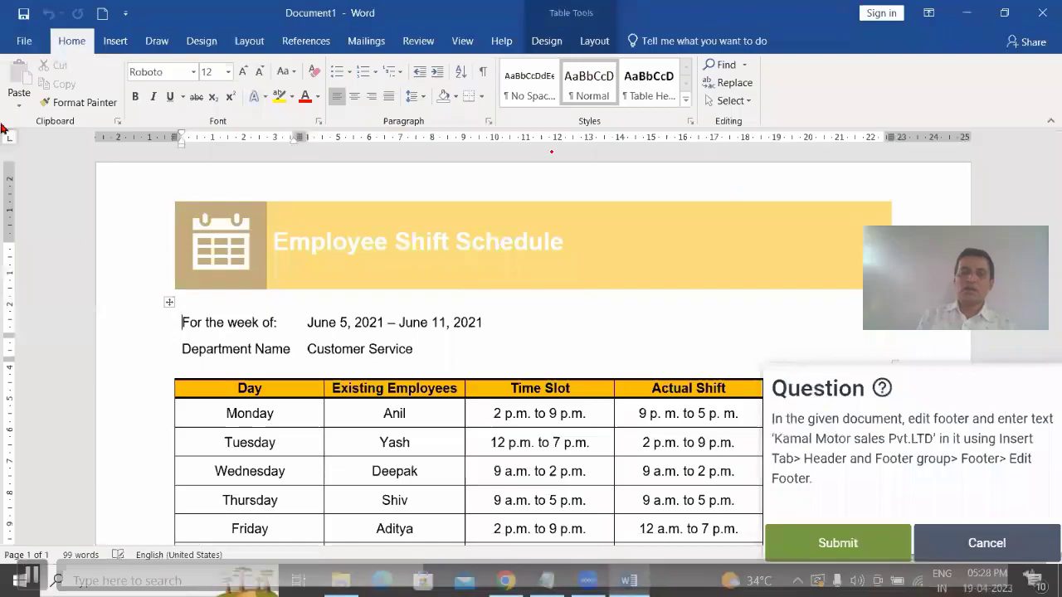
# Edit the 'Velositi India Sales Pvt. Ltd.' footer and submit it as the answer.
pyautogui.click(118, 42)
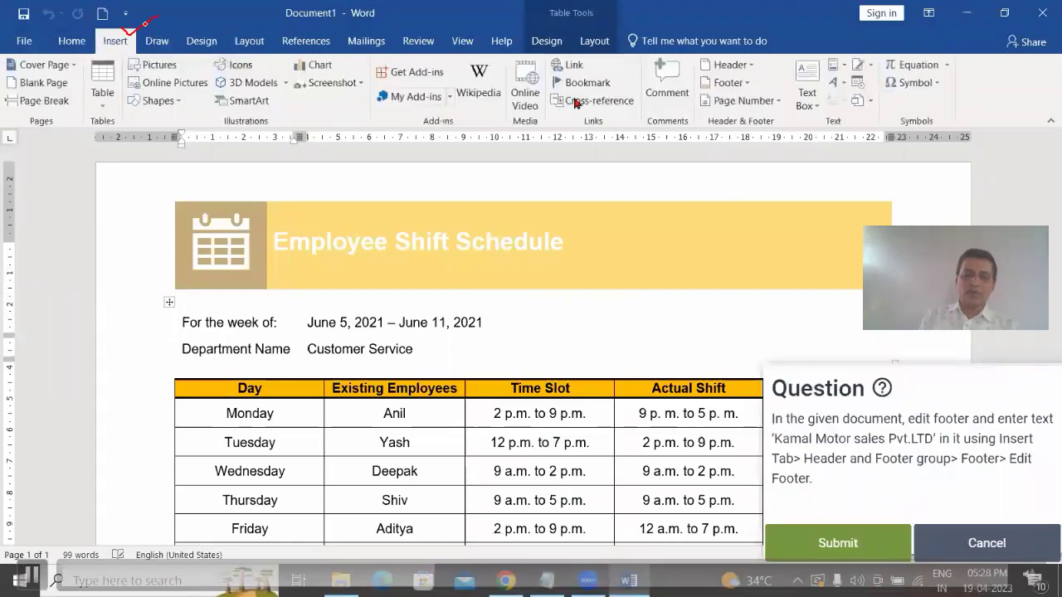
pyautogui.click(812, 108)
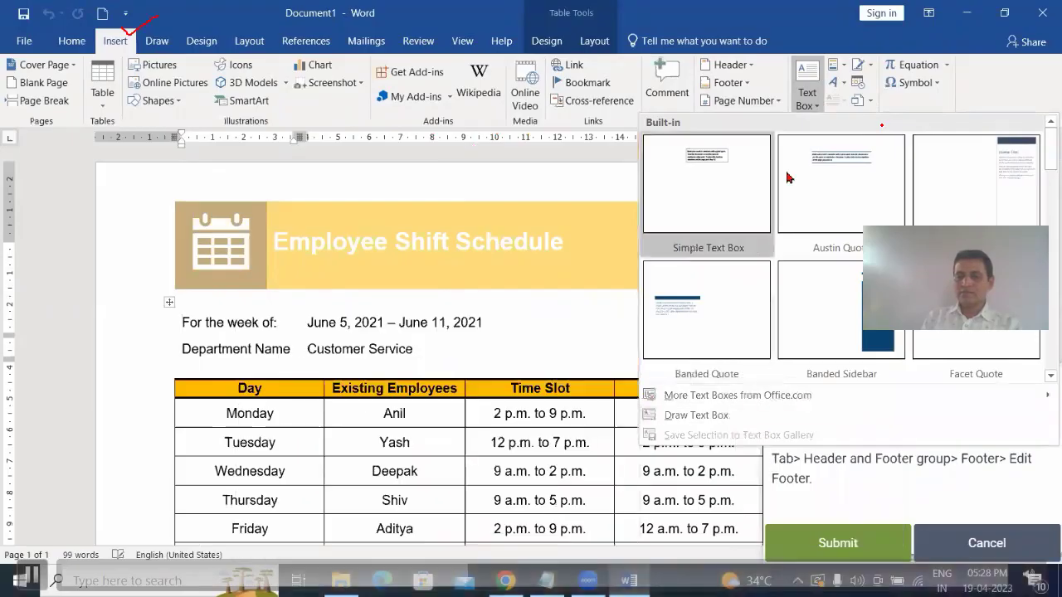
pyautogui.click(727, 83)
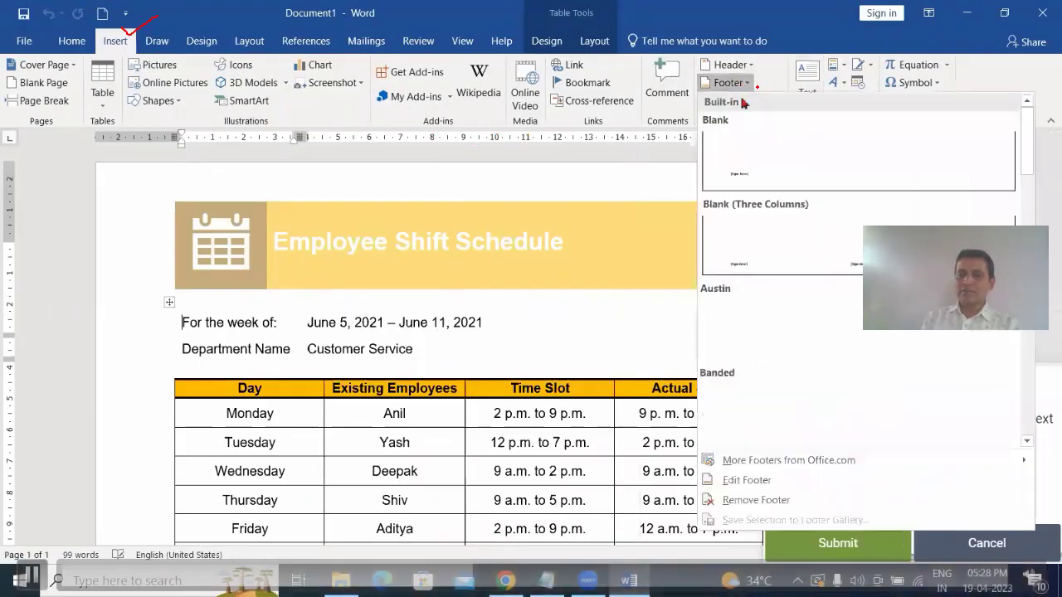
pyautogui.click(746, 480)
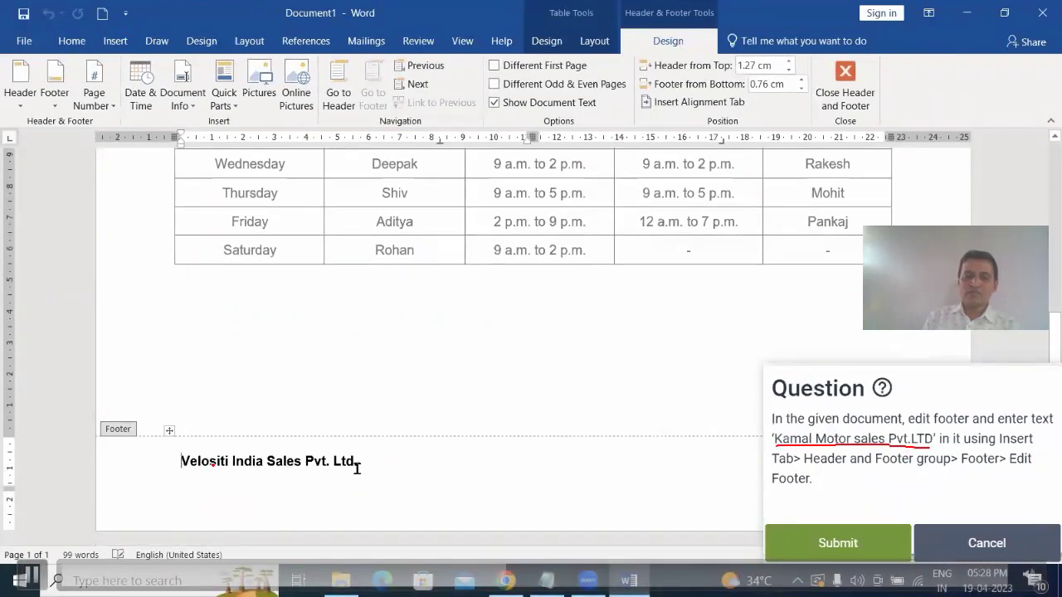
pyautogui.click(383, 469)
pyautogui.click(878, 549)
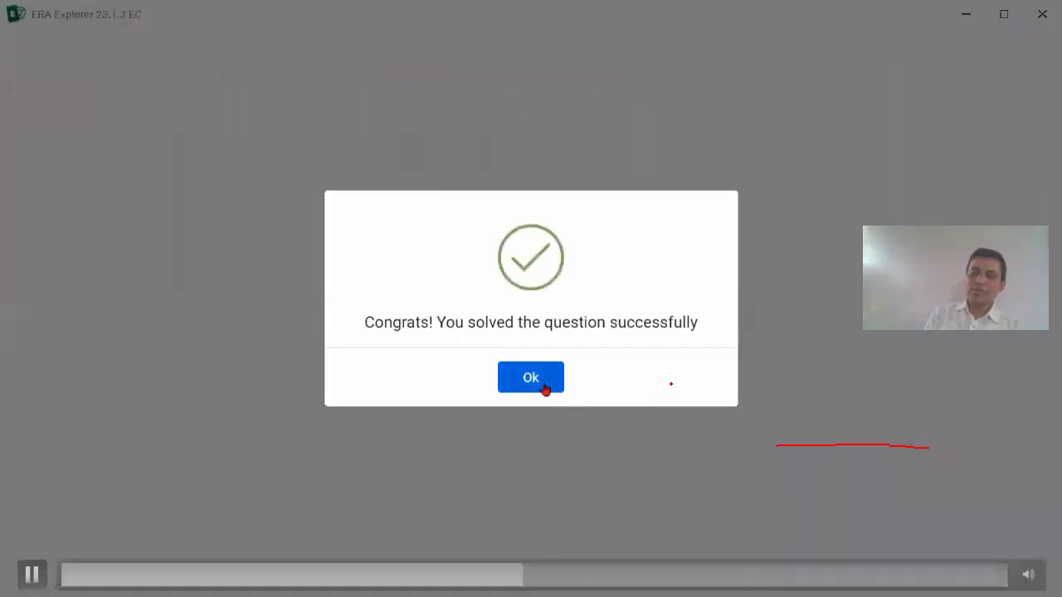
pyautogui.click(545, 387)
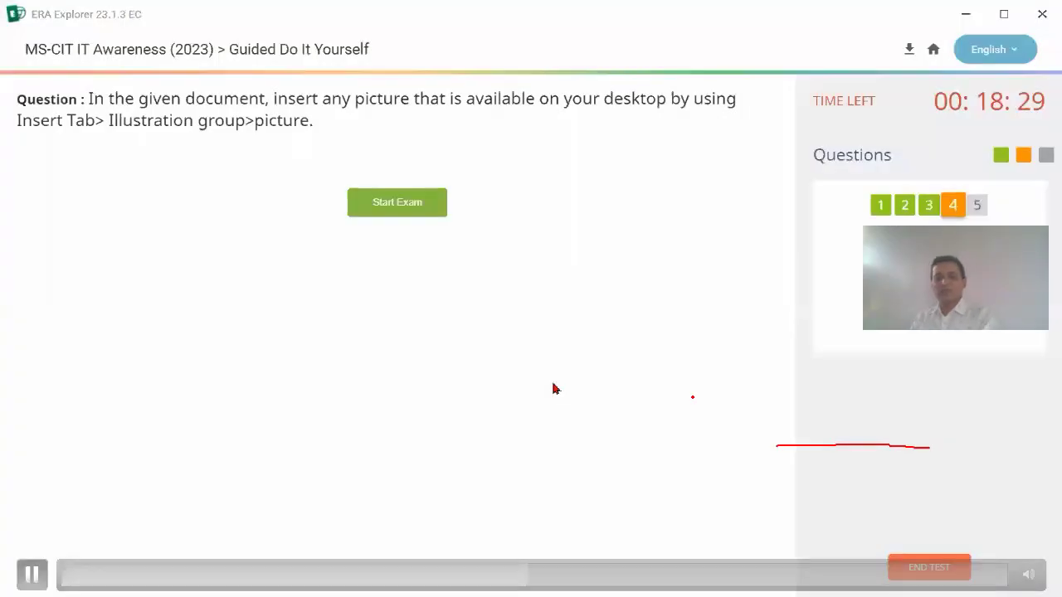
# Start question 4 with the Business Contract document.
pyautogui.click(415, 206)
pyautogui.click(415, 206)
pyautogui.click(415, 206)
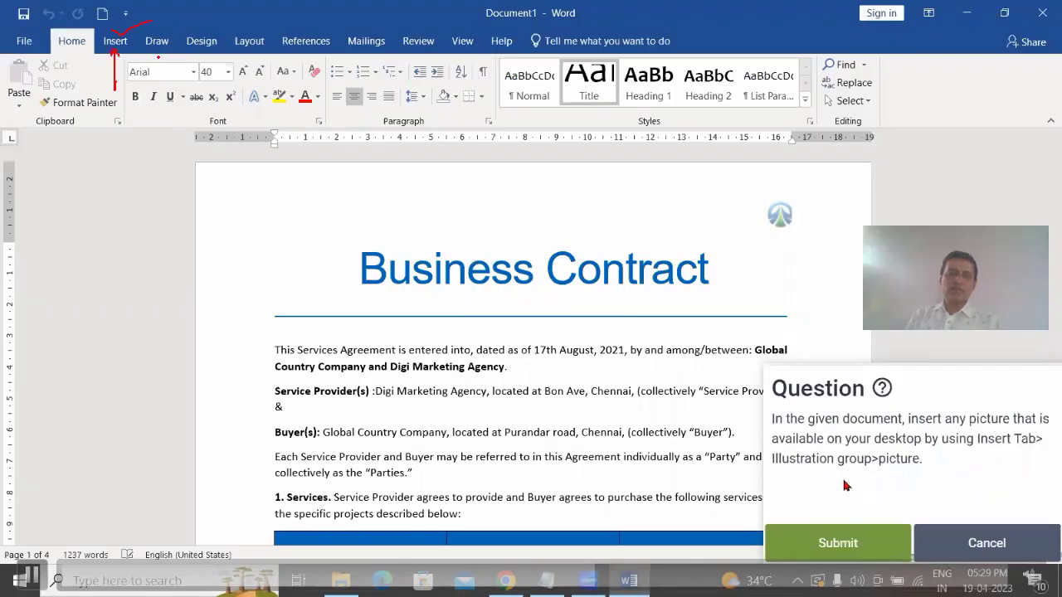
# Insert the 'error' picture from Downloads at the top of the contract and submit.
pyautogui.click(115, 42)
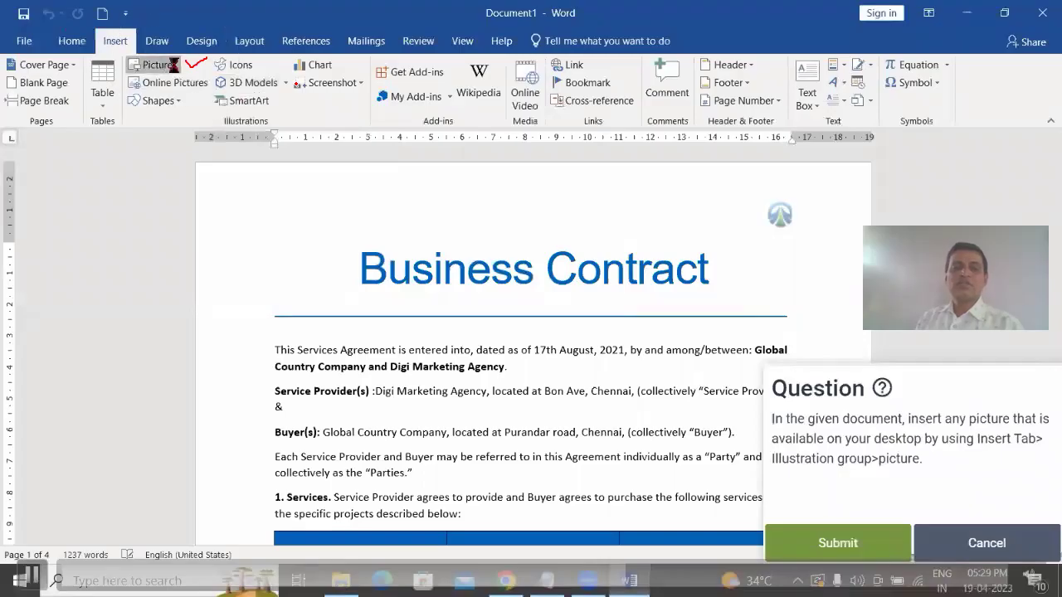
pyautogui.click(158, 65)
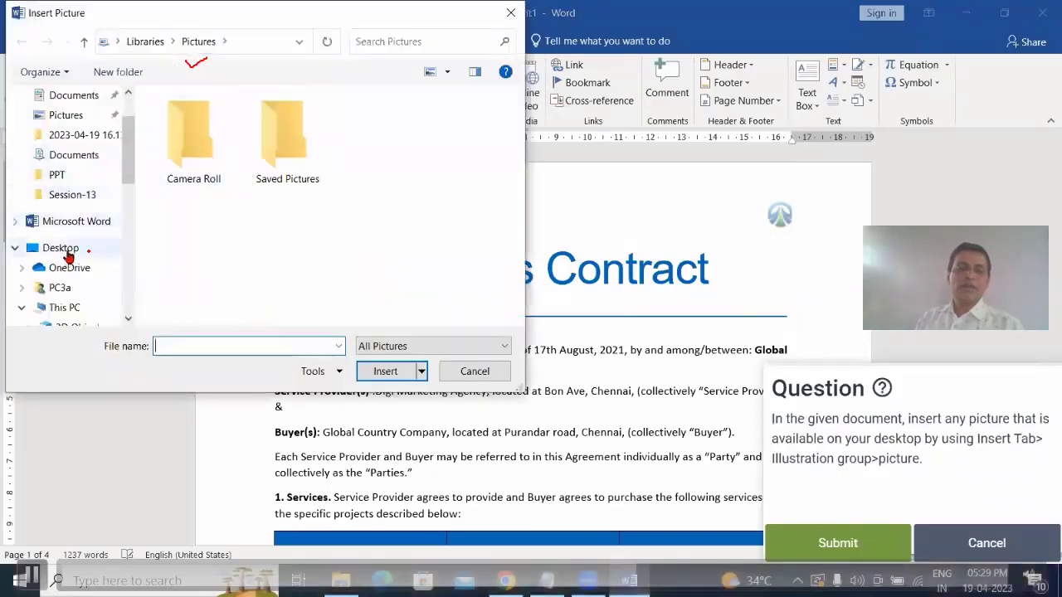
pyautogui.click(62, 248)
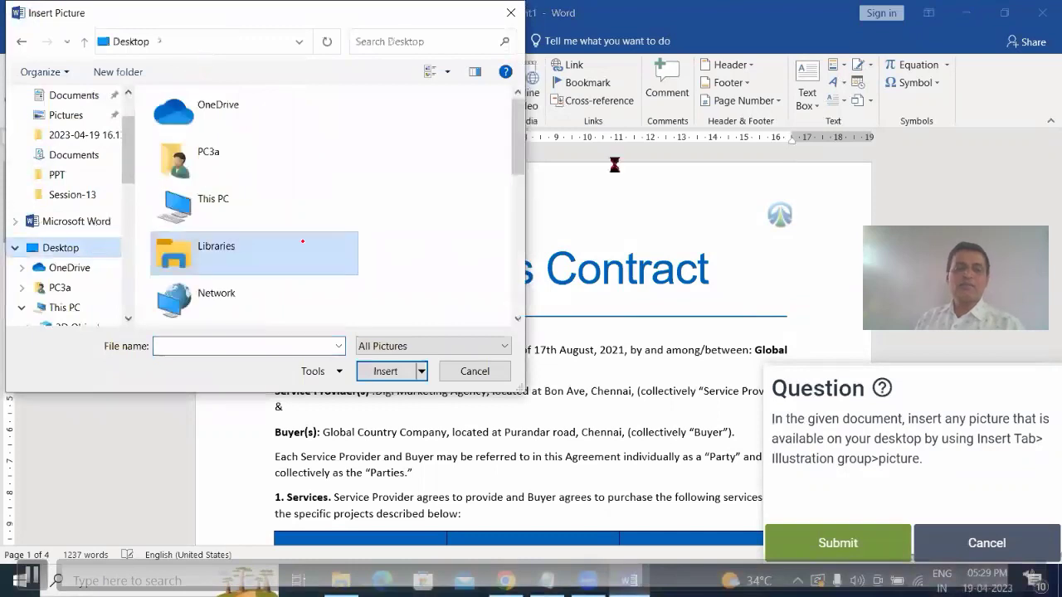
pyautogui.moveTo(517, 137); pyautogui.dragTo(494, 295)
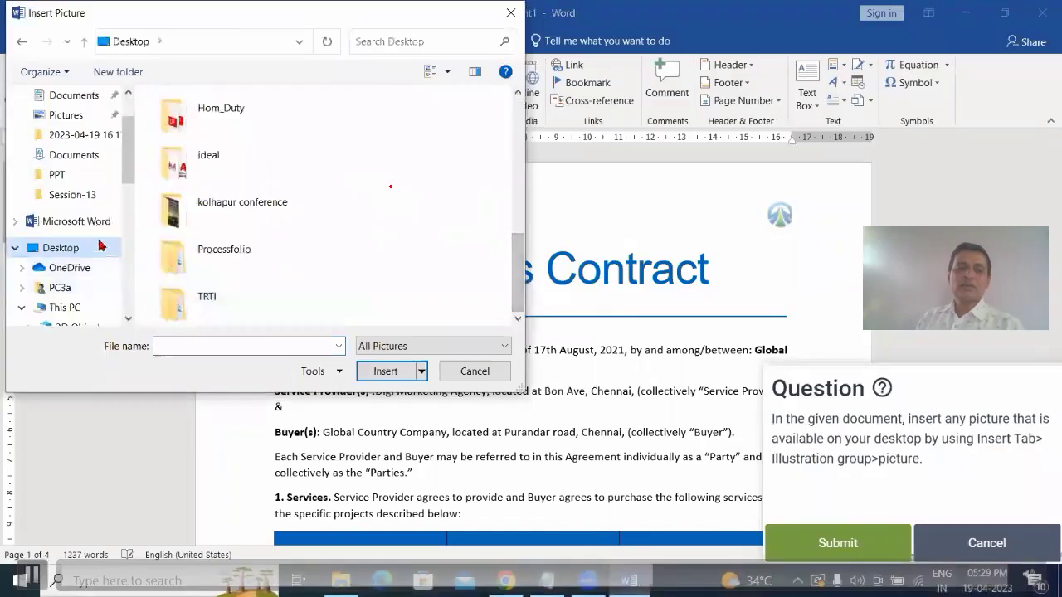
pyautogui.moveTo(130, 169); pyautogui.dragTo(130, 218)
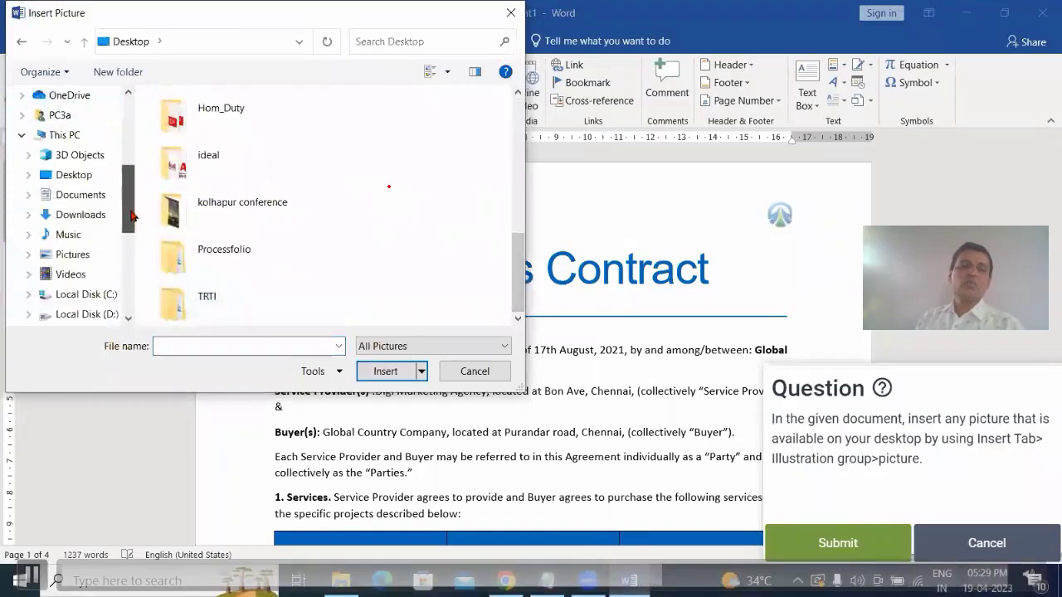
pyautogui.click(73, 254)
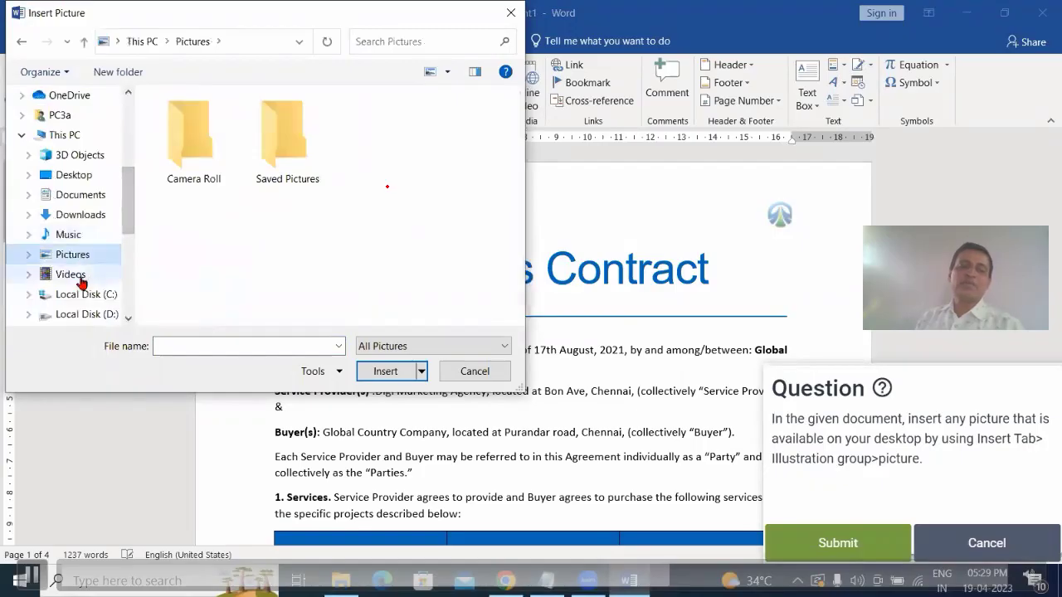
pyautogui.click(97, 219)
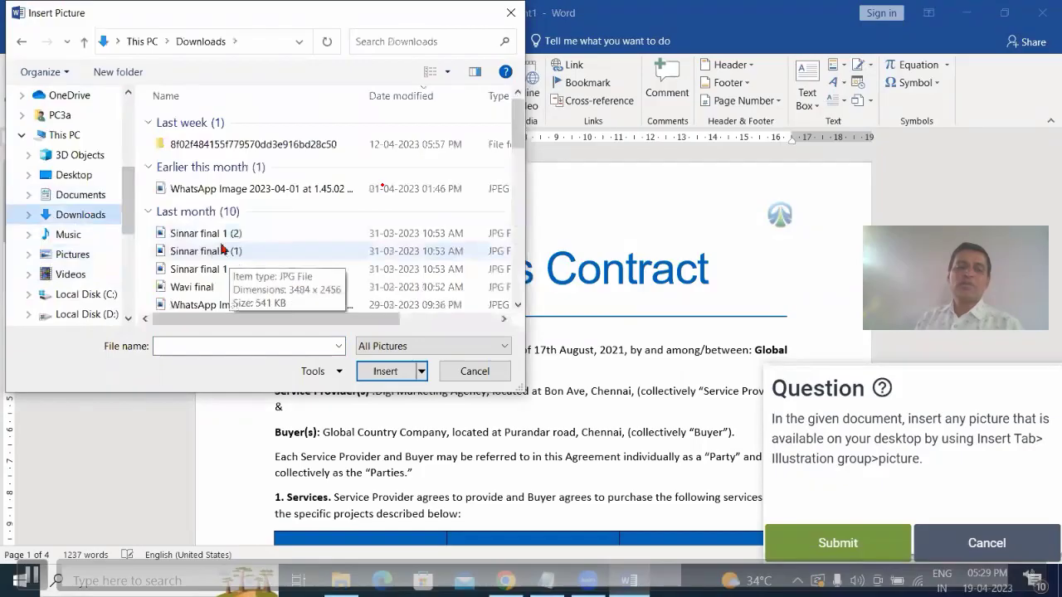
pyautogui.scroll(-2, 184, 269)
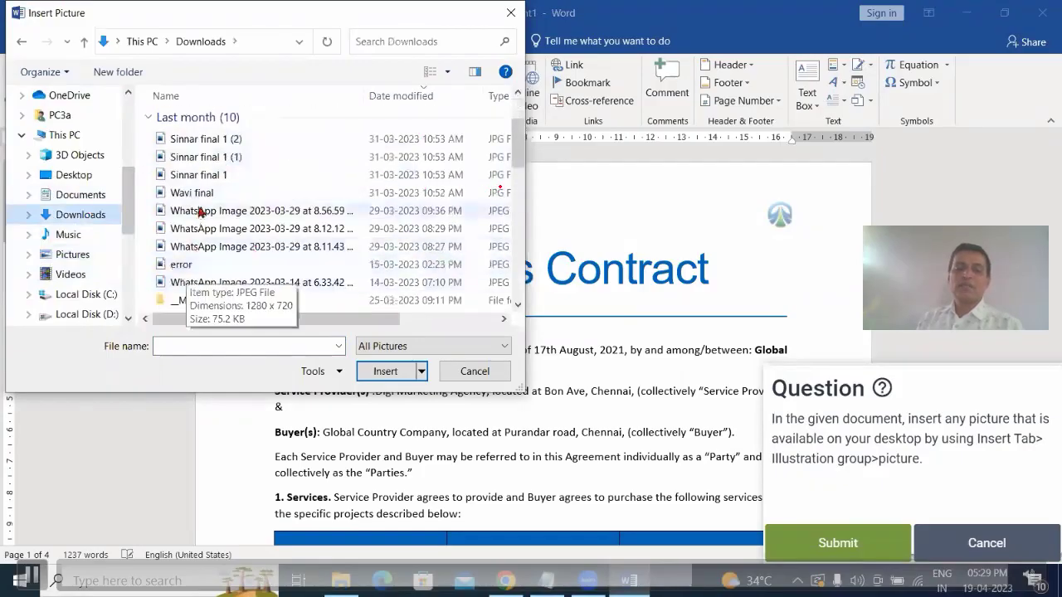
pyautogui.click(183, 264)
pyautogui.click(401, 371)
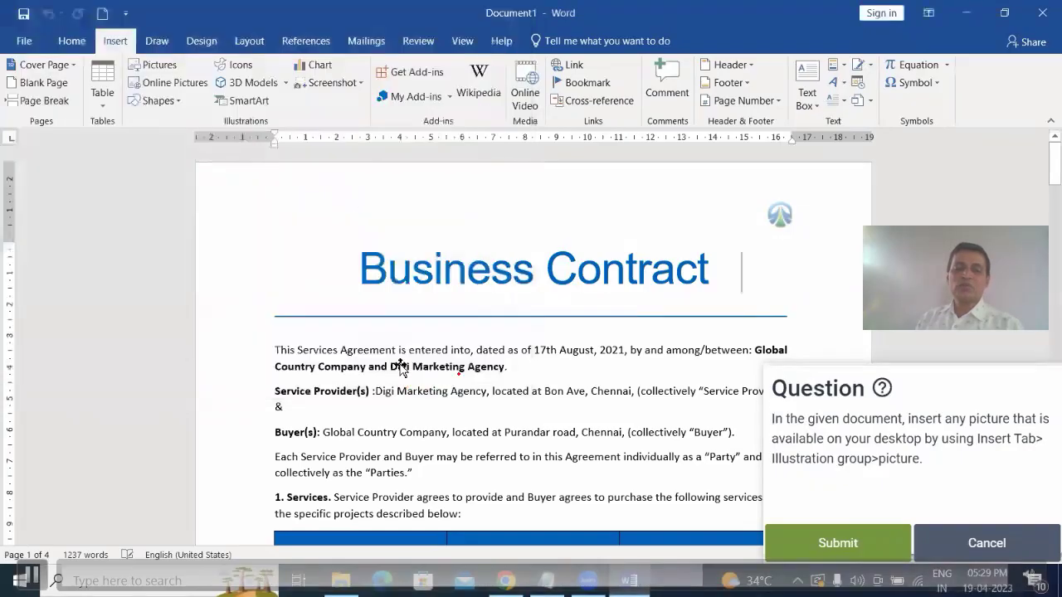
pyautogui.click(886, 546)
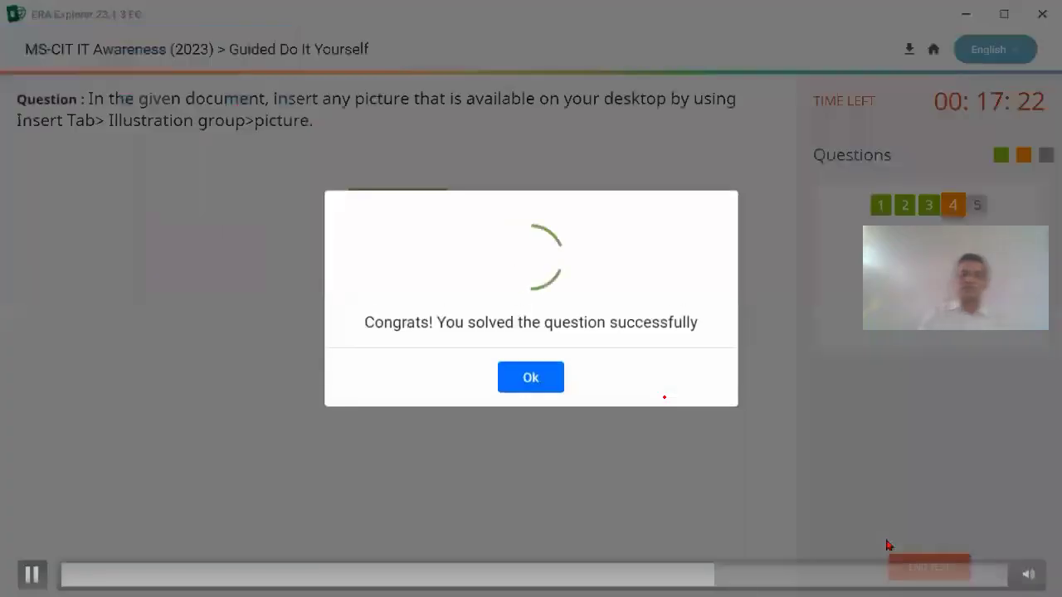
# Dismiss the success message and start question 5 with the Agatya Pure Veg. feedback form.
pyautogui.click(530, 367)
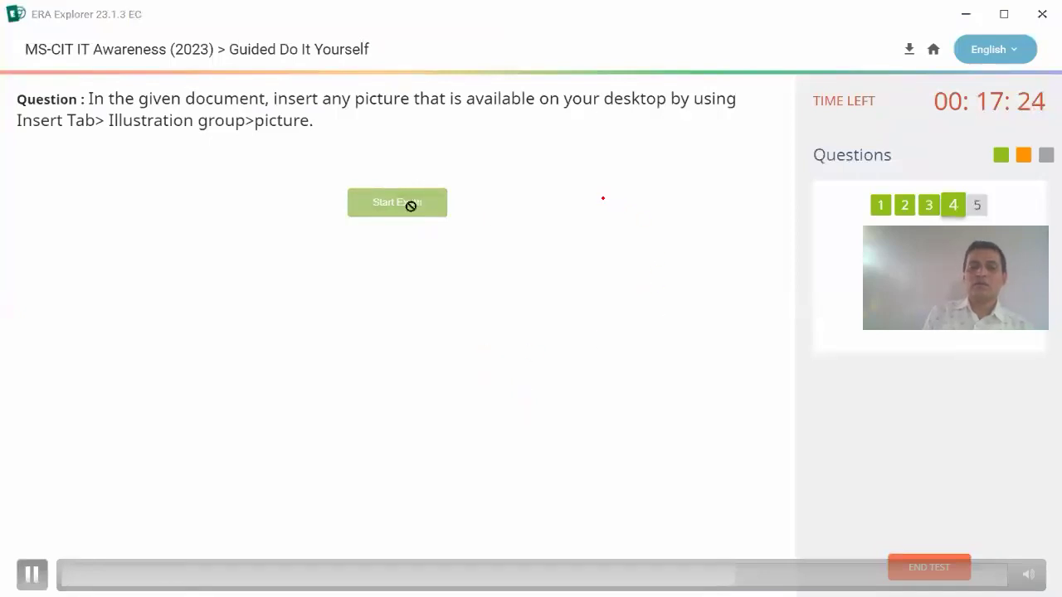
pyautogui.click(979, 208)
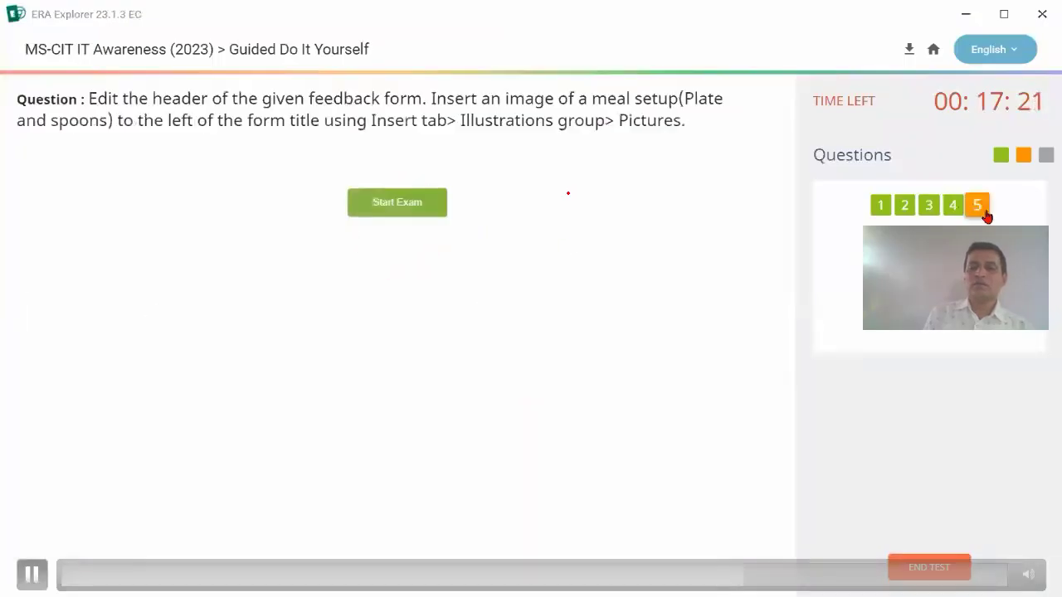
pyautogui.click(408, 208)
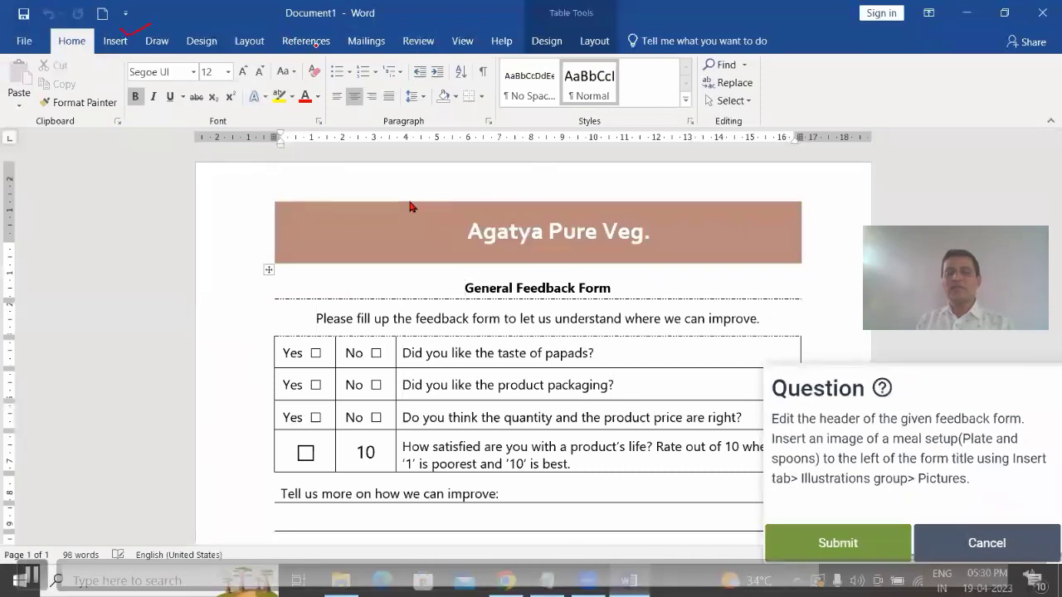
# Open the Agatya Pure Veg. feedback form's header for editing, with the Insert commands showing.
pyautogui.click(114, 42)
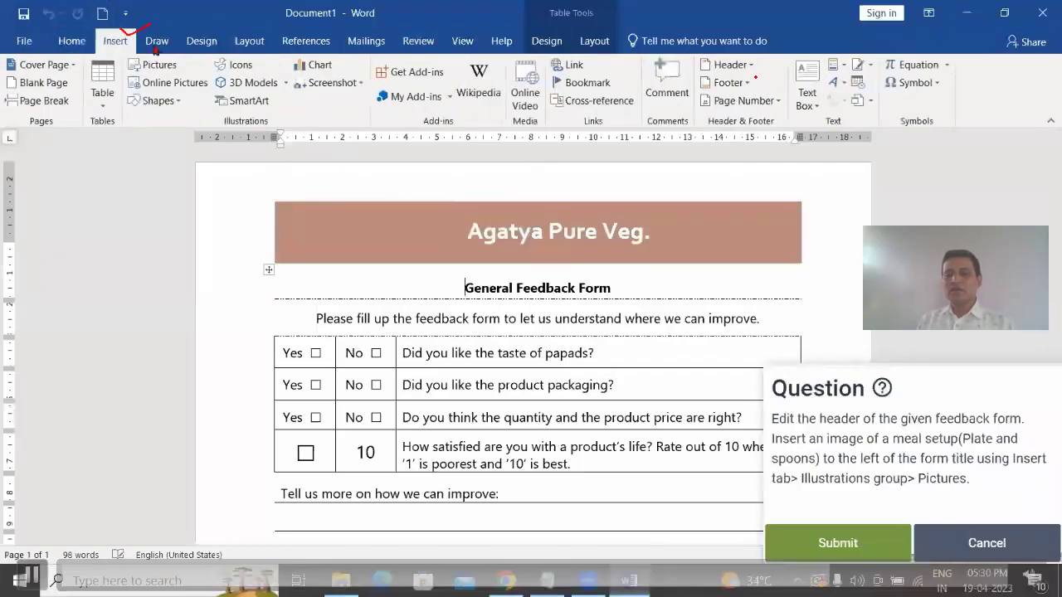
pyautogui.click(752, 65)
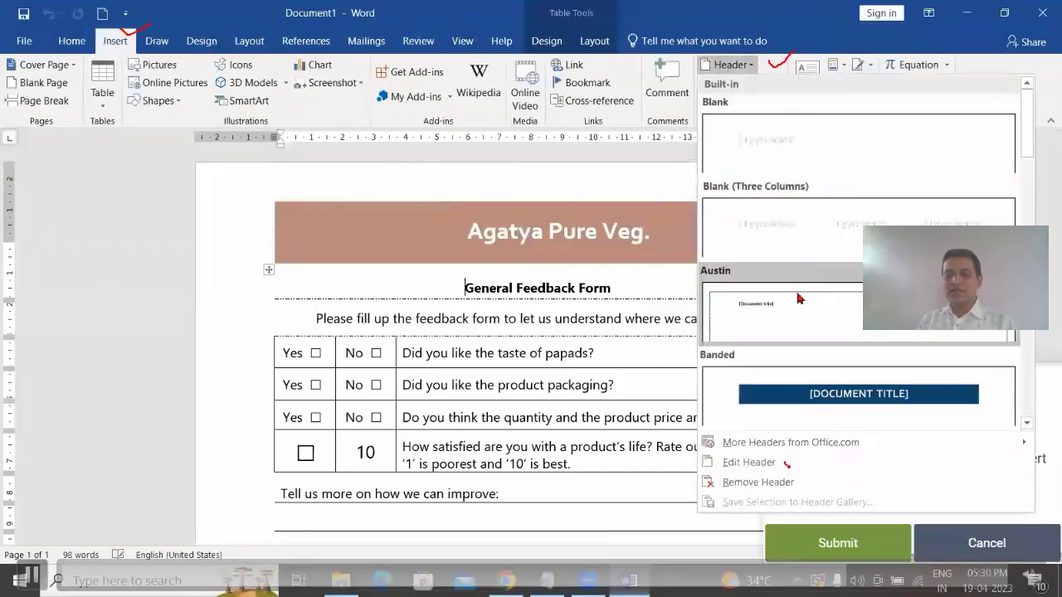
pyautogui.click(789, 464)
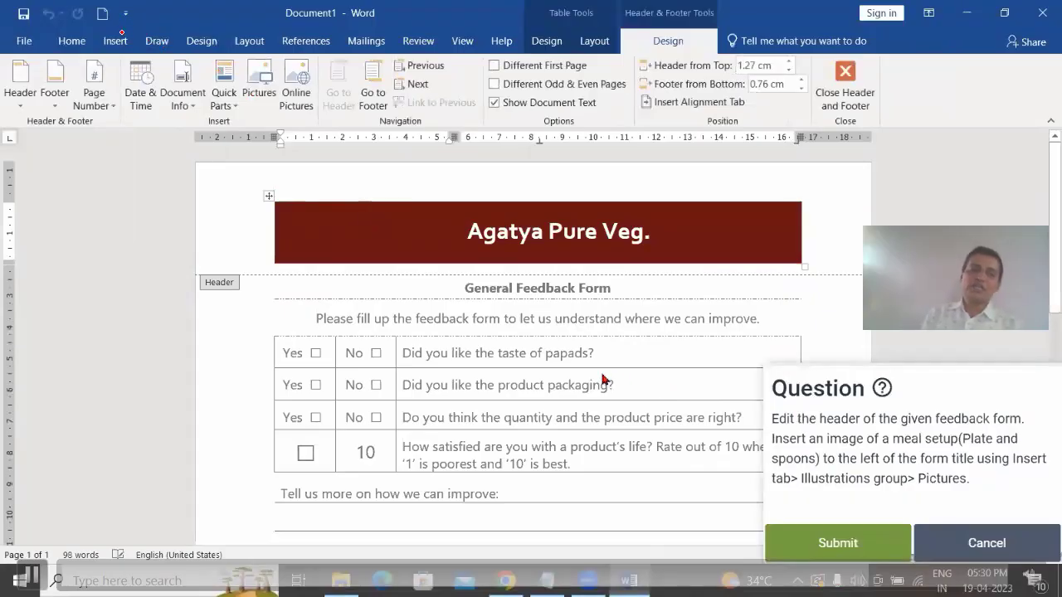
pyautogui.scroll(-1, 602, 380)
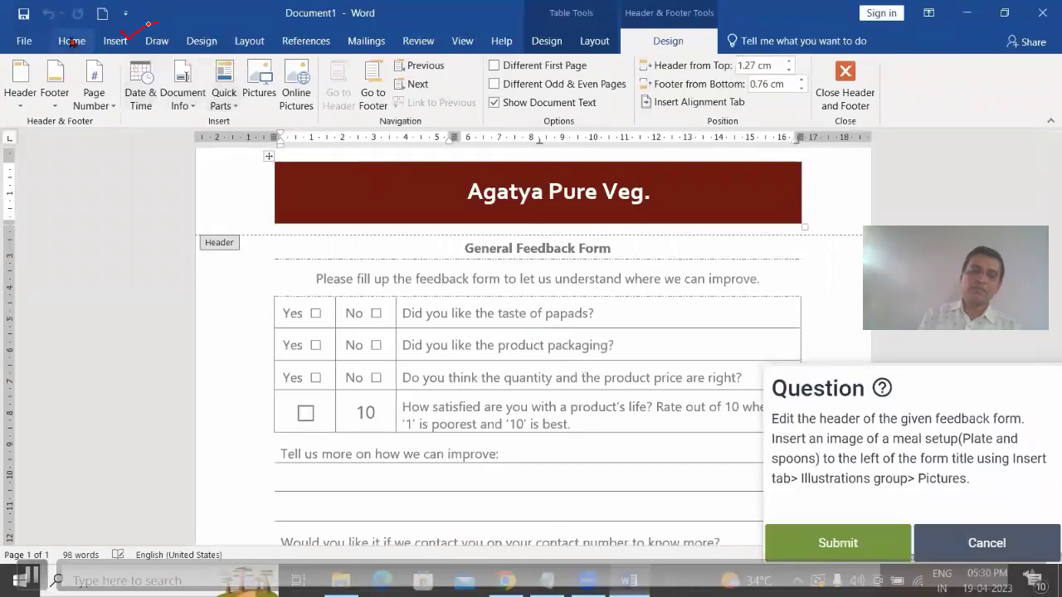
pyautogui.click(115, 39)
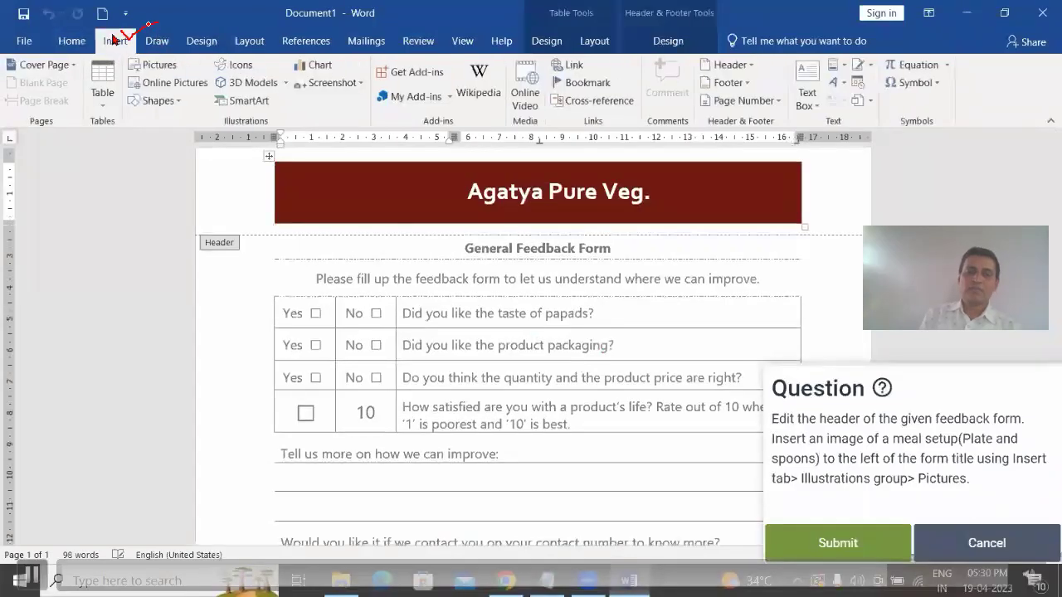
# Insert the WhatsApp image dated 01-04-2023 from Downloads into the header and submit the answer.
pyautogui.click(158, 66)
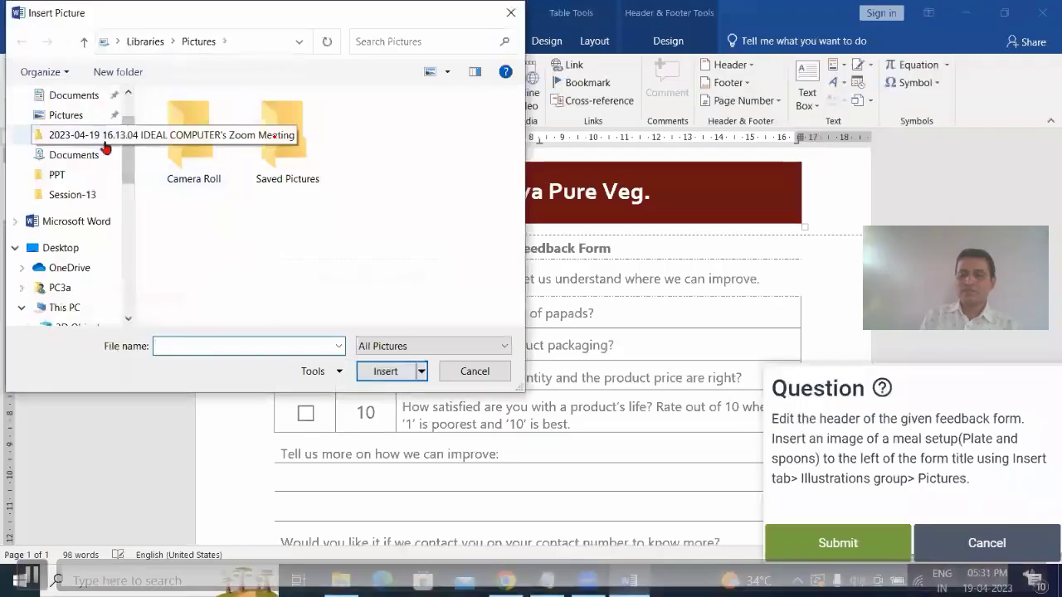
pyautogui.scroll(1, 129, 156)
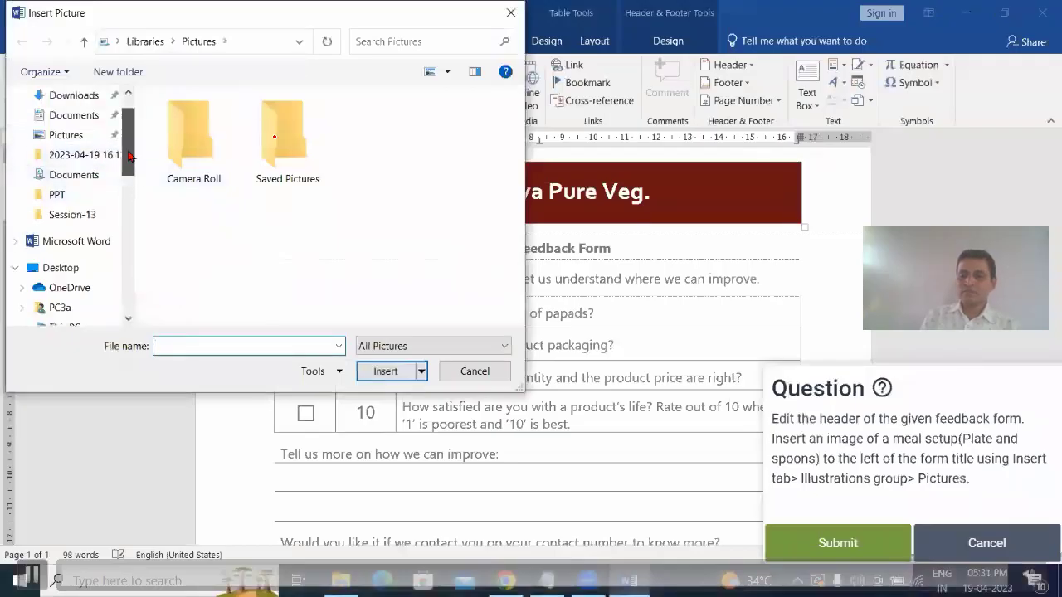
pyautogui.scroll(2, 129, 156)
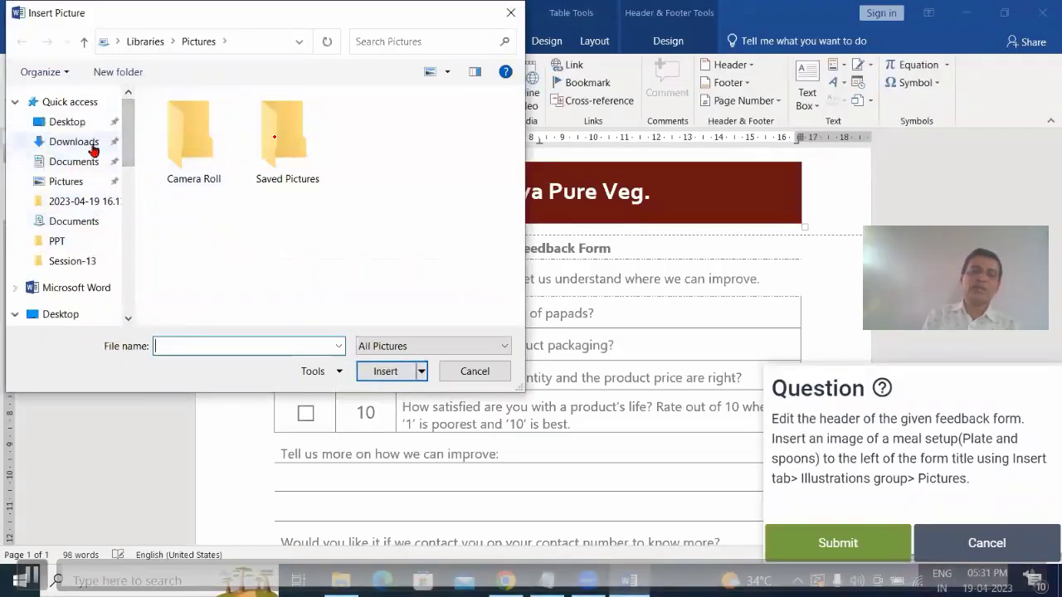
pyautogui.click(92, 147)
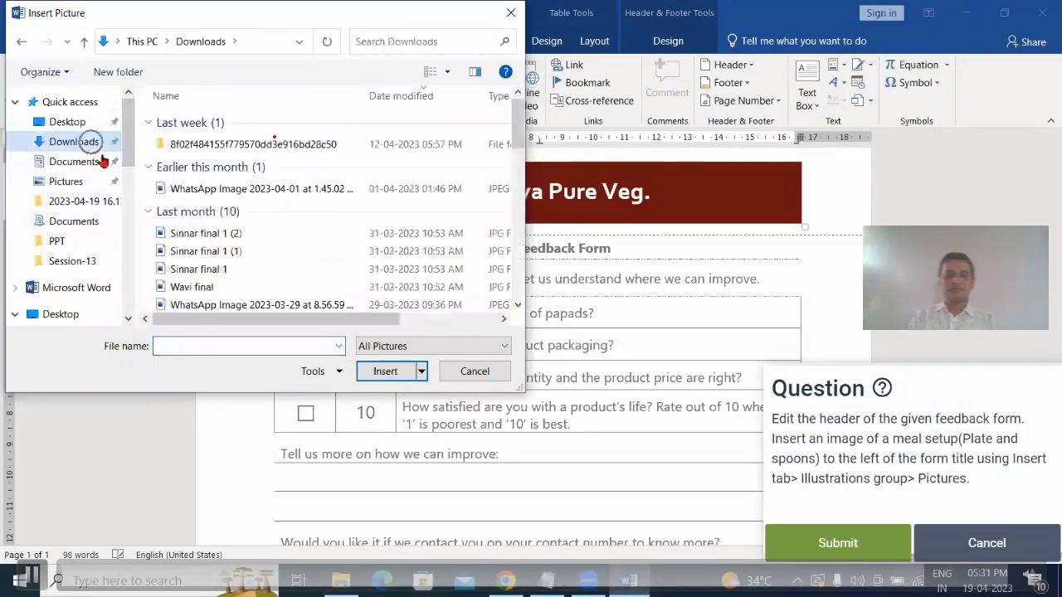
pyautogui.click(285, 191)
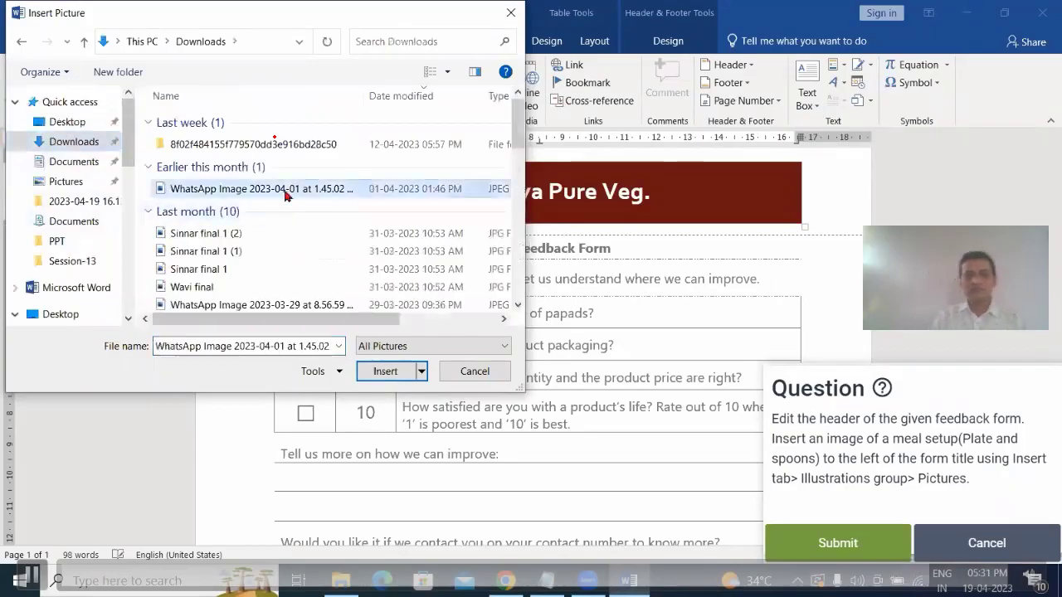
pyautogui.click(383, 371)
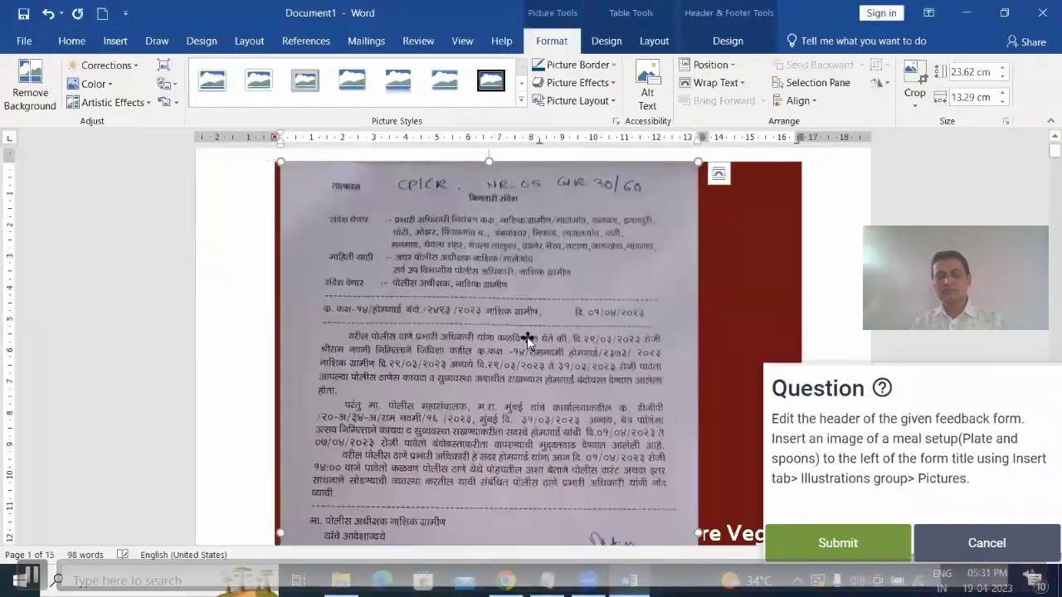
pyautogui.scroll(-2, 533, 340)
pyautogui.click(868, 532)
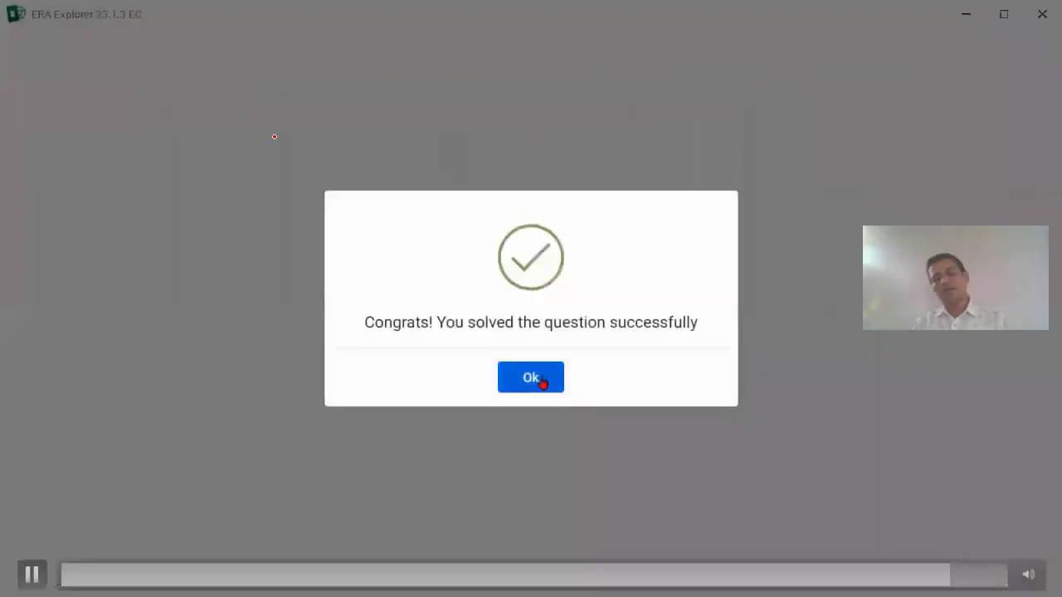
pyautogui.click(541, 381)
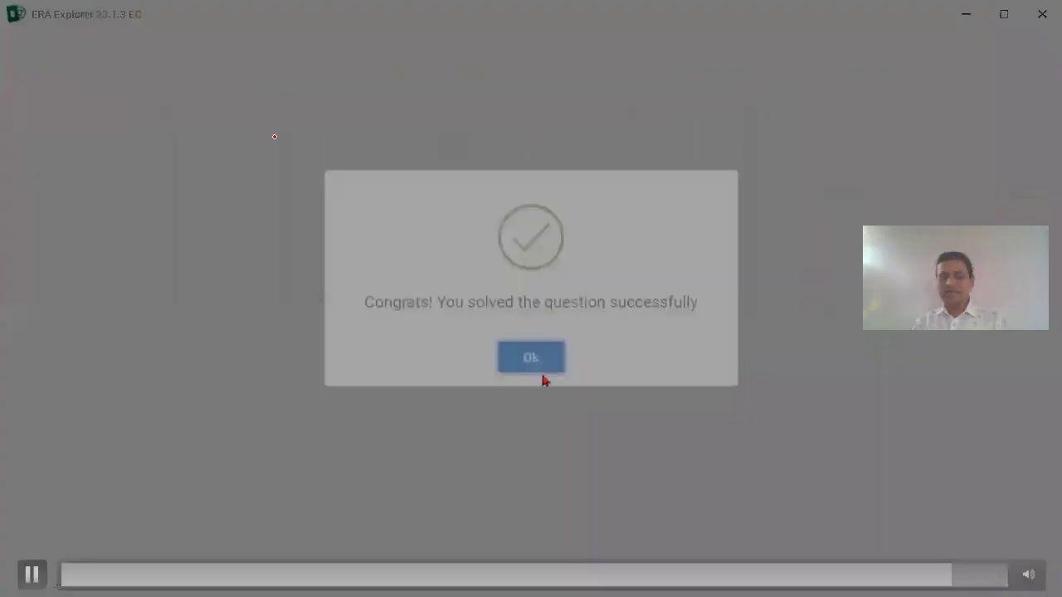
# End the Guided Do It Yourself exam by entering 'End Exam', then return to the attempts page.
pyautogui.click(505, 406)
pyautogui.moveTo(578, 294); pyautogui.dragTo(502, 348)
pyautogui.click(487, 421)
pyautogui.click(533, 389)
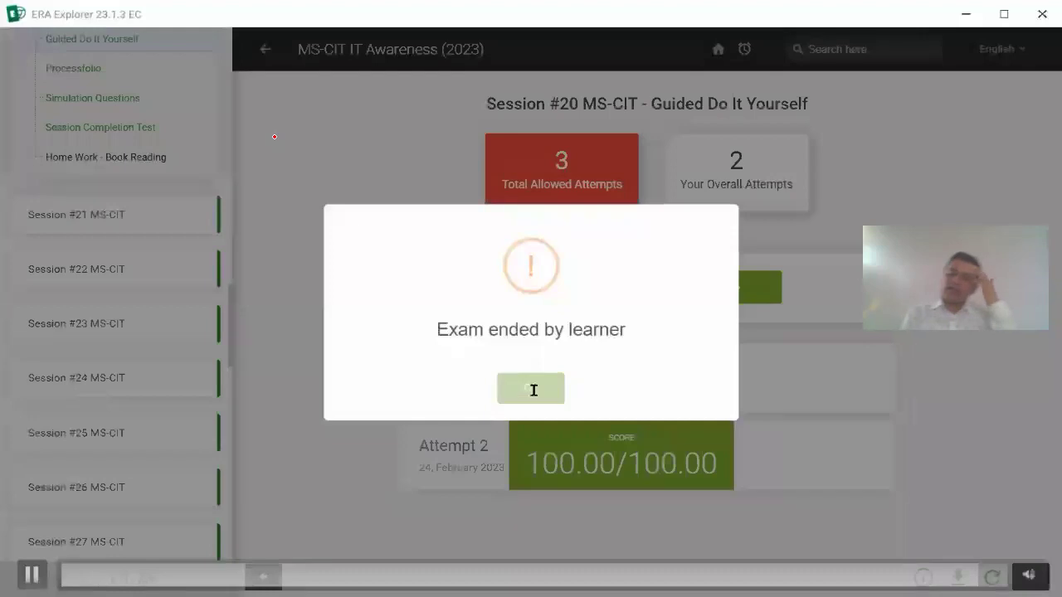
pyautogui.click(533, 390)
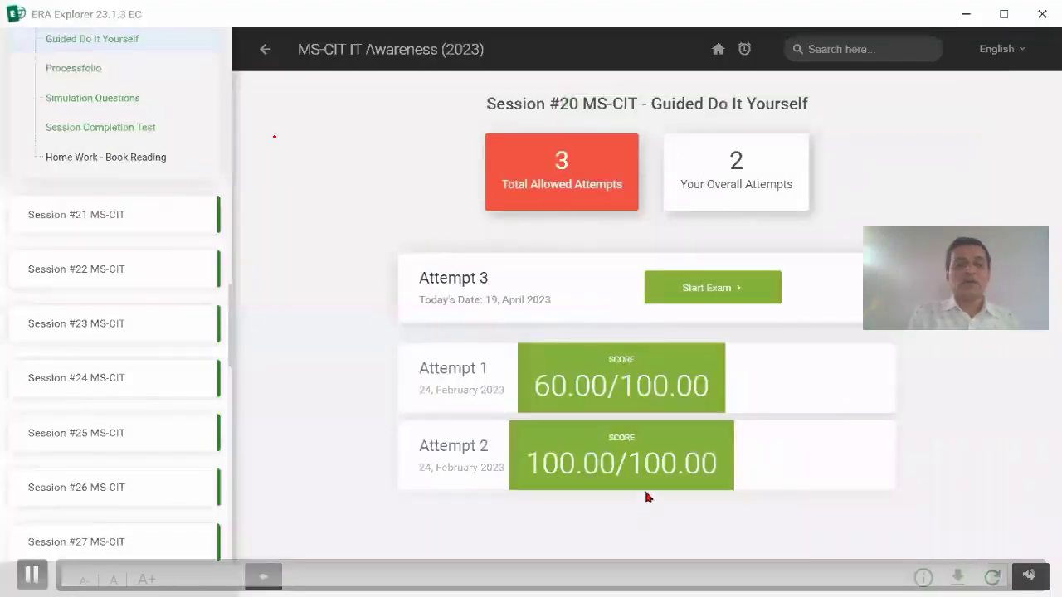
pyautogui.hotkey('alt', 'Tab')
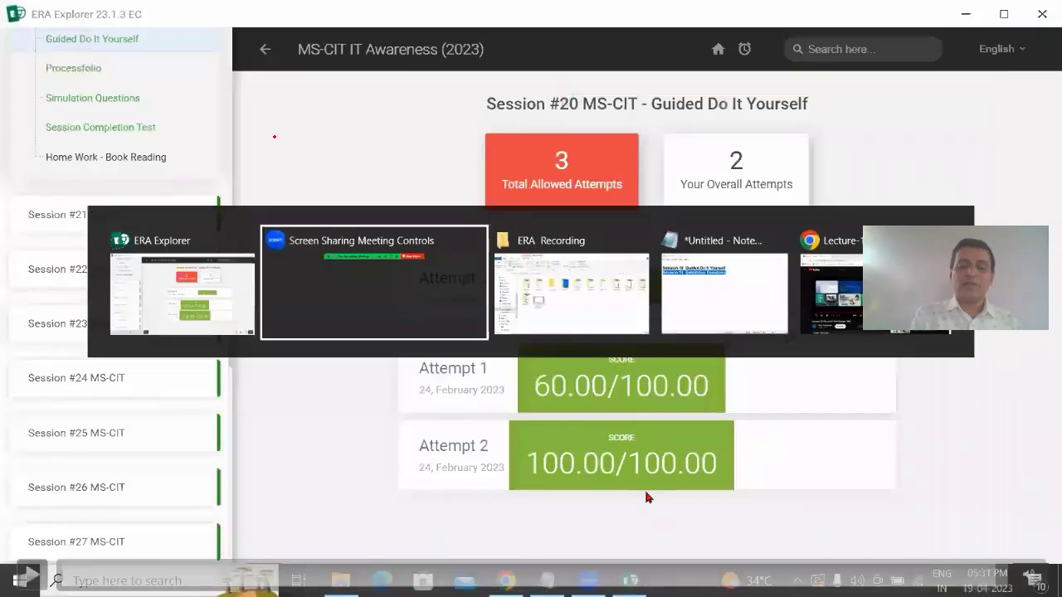
pyautogui.press('Escape')
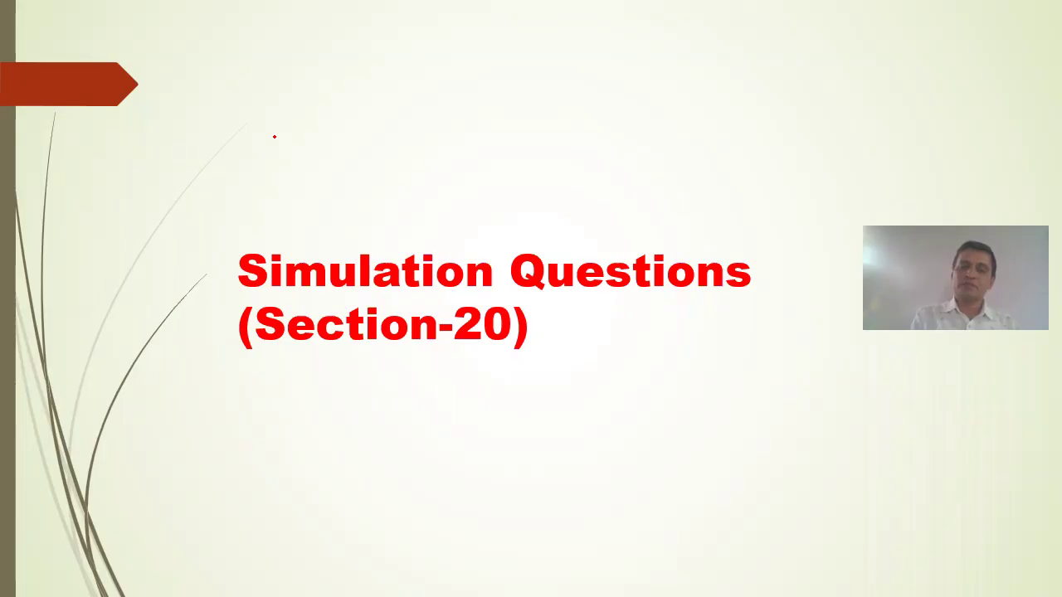
# Start a Simulation Questions attempt and underline 'with 5 columns and 2 rows' in the table question.
pyautogui.hotkey('alt', 'Tab')
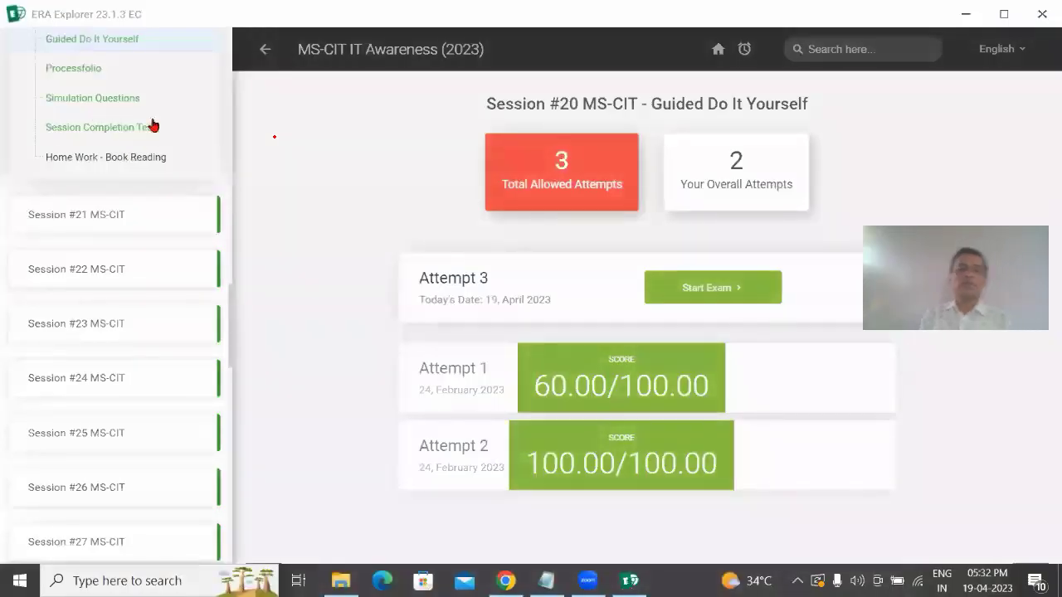
pyautogui.click(117, 99)
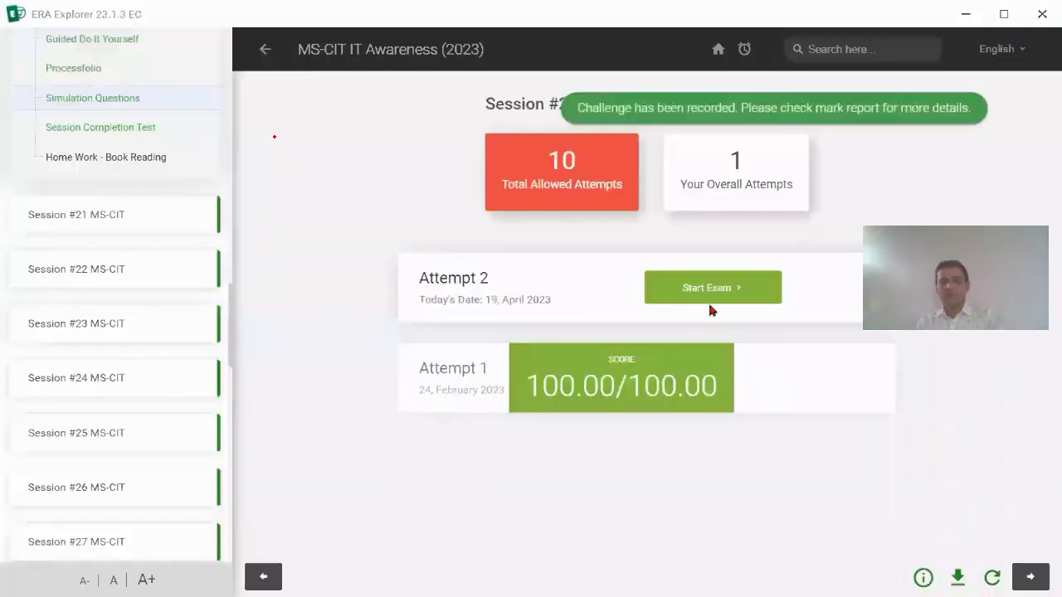
pyautogui.click(736, 292)
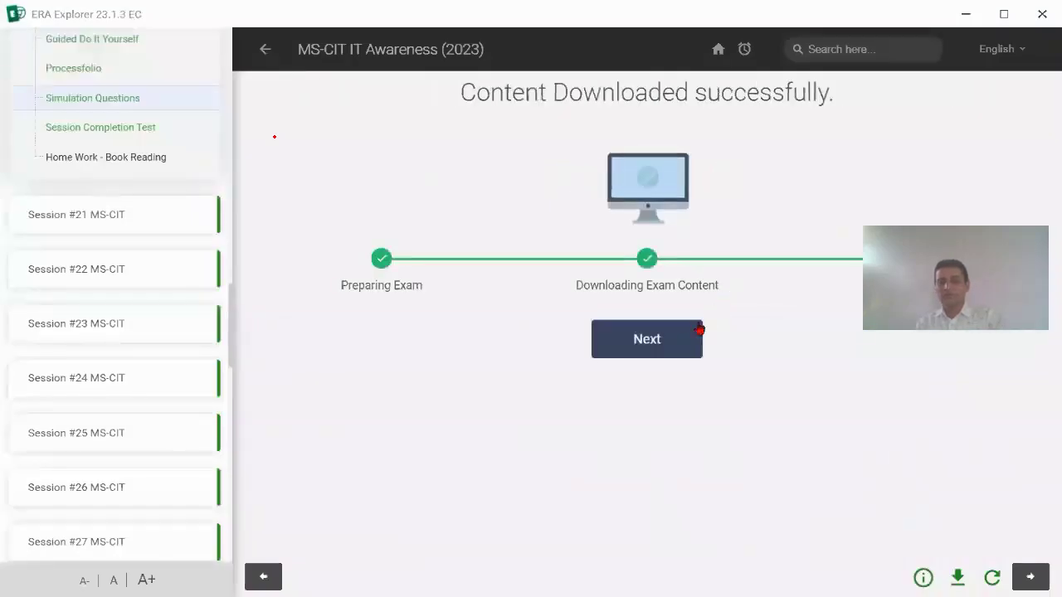
pyautogui.click(679, 338)
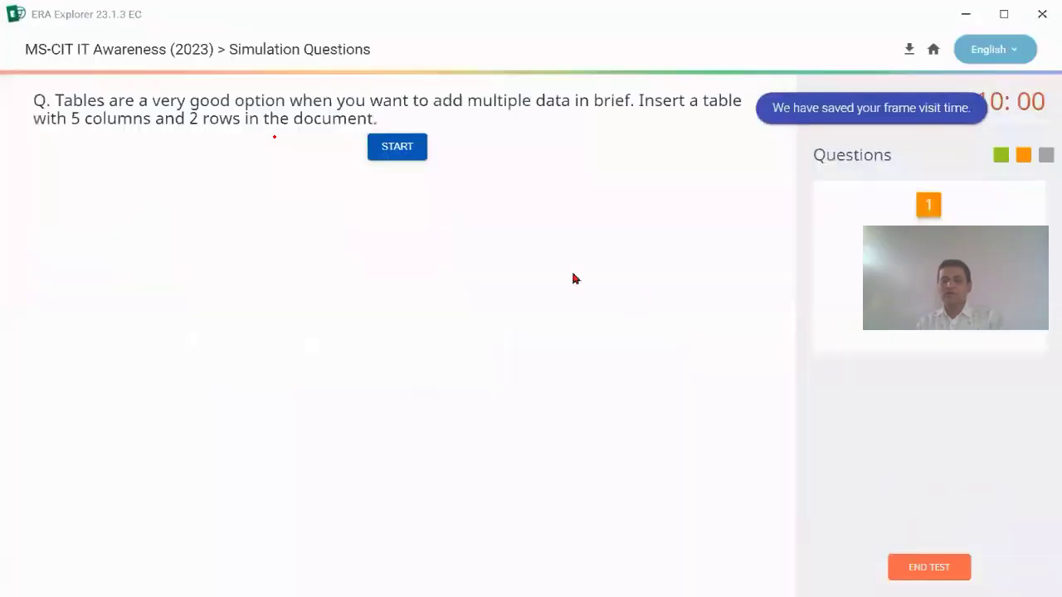
pyautogui.click(400, 156)
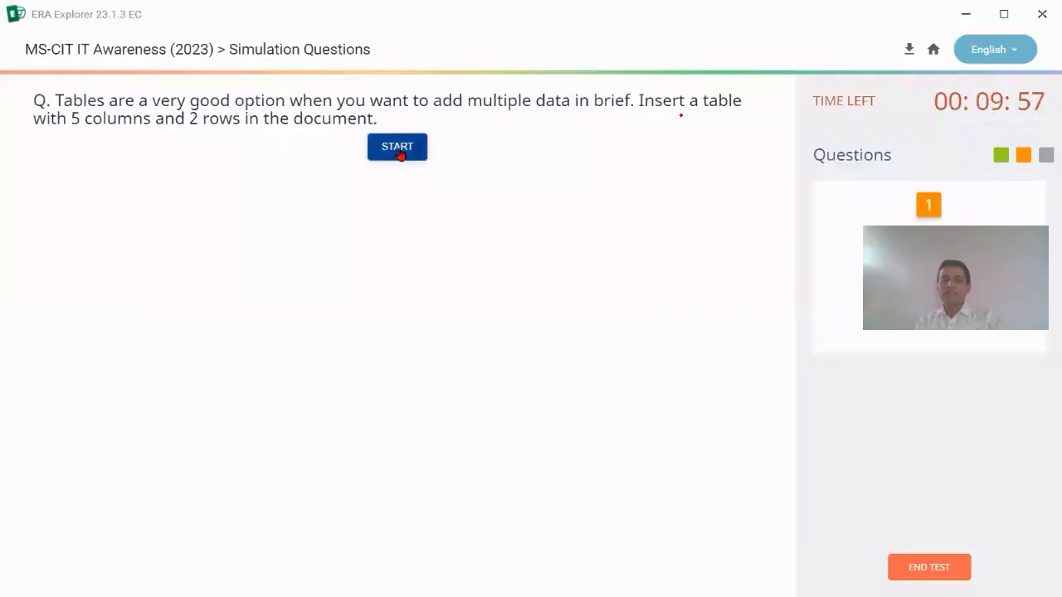
pyautogui.moveTo(59, 140); pyautogui.dragTo(354, 134)
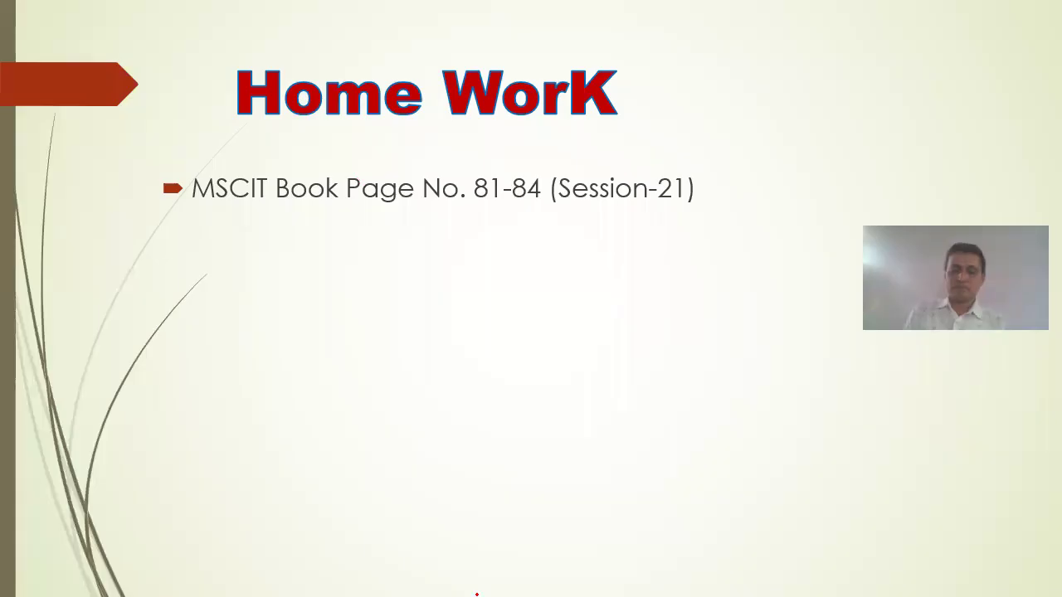
# Continue past the download screen and launch the Word table simulation for 'Uses of IT in various Industries'.
pyautogui.press('b')
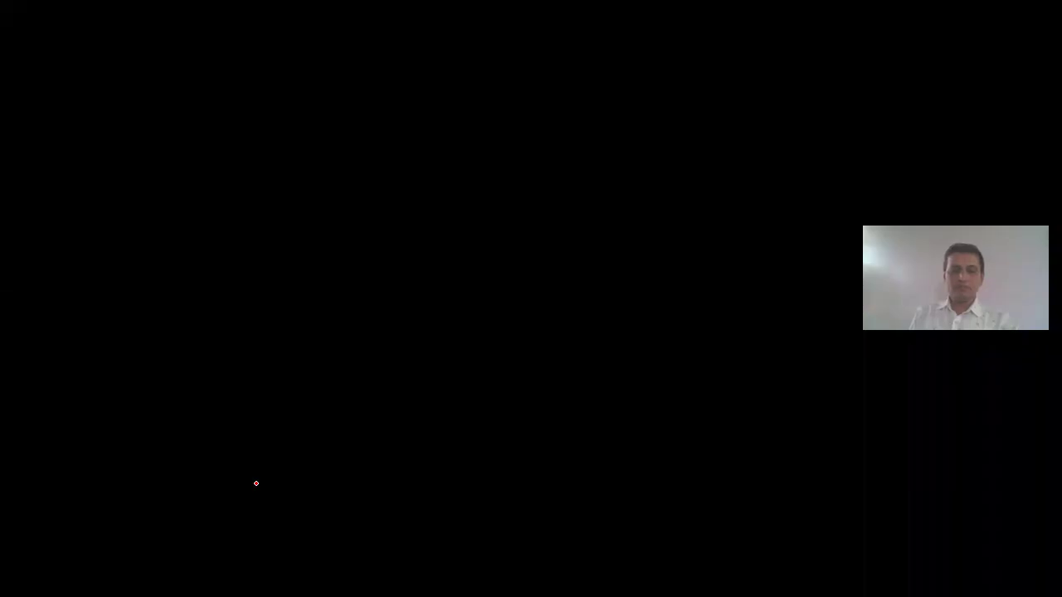
pyautogui.click(236, 574)
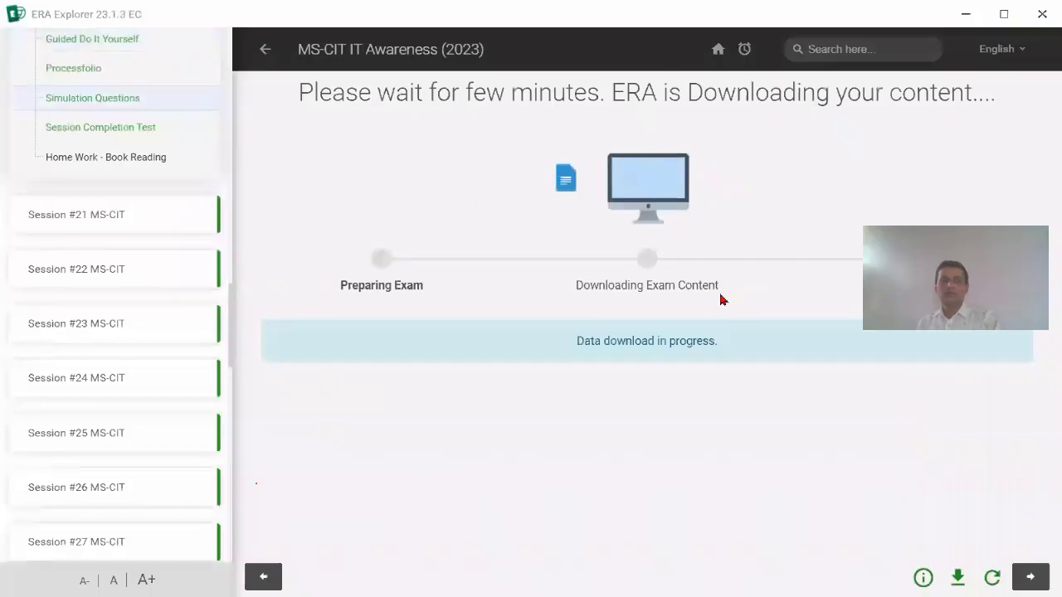
pyautogui.click(680, 339)
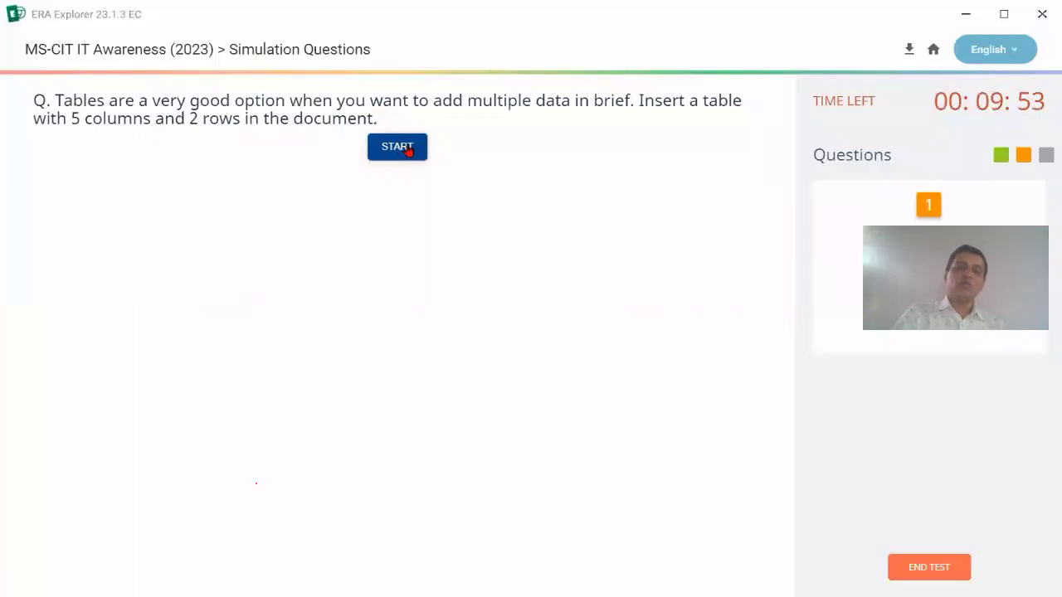
pyautogui.click(415, 156)
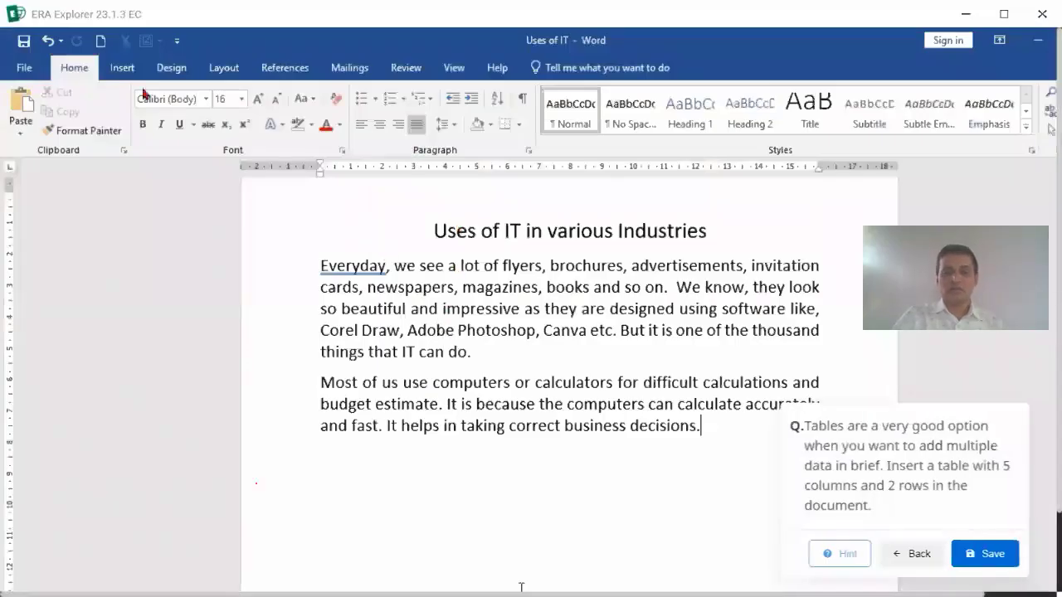
# Insert a table with 5 columns and 2 rows below the Uses of IT text.
pyautogui.press('ctrl')
pyautogui.click(120, 71)
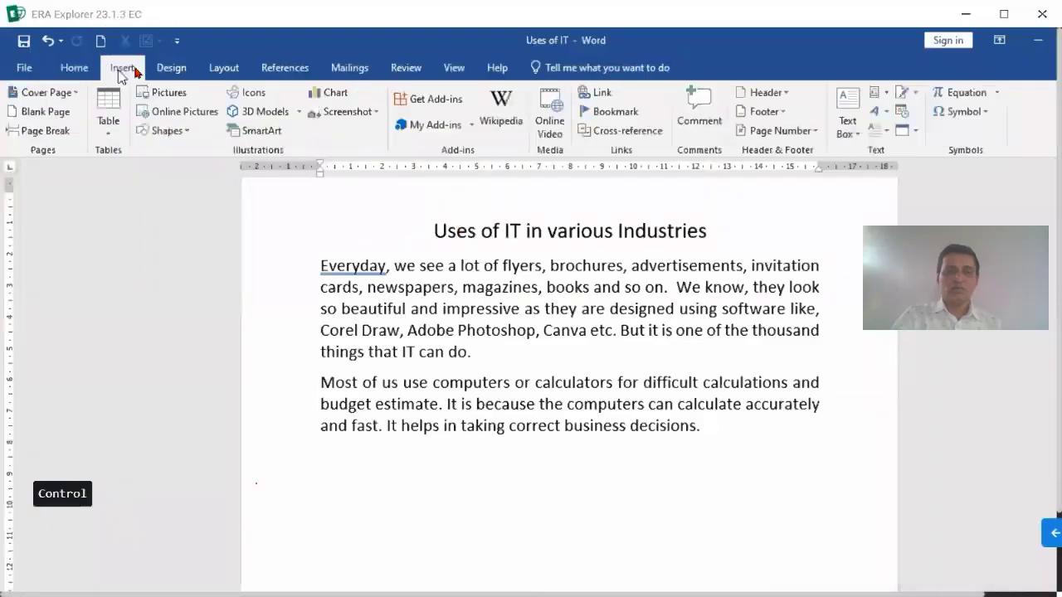
pyautogui.press('ctrl')
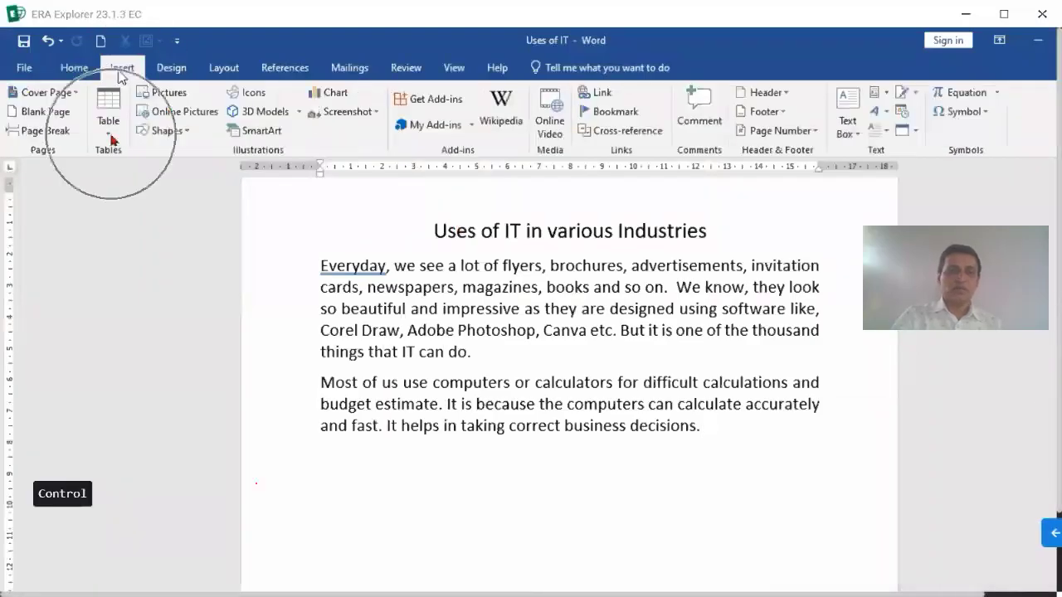
pyautogui.click(111, 136)
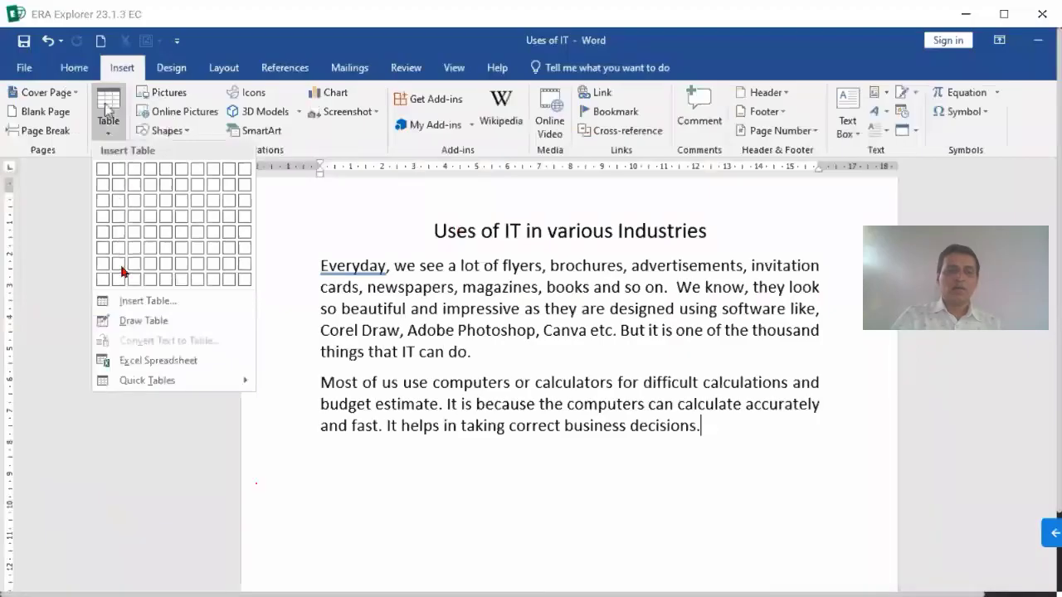
pyautogui.press('ctrl')
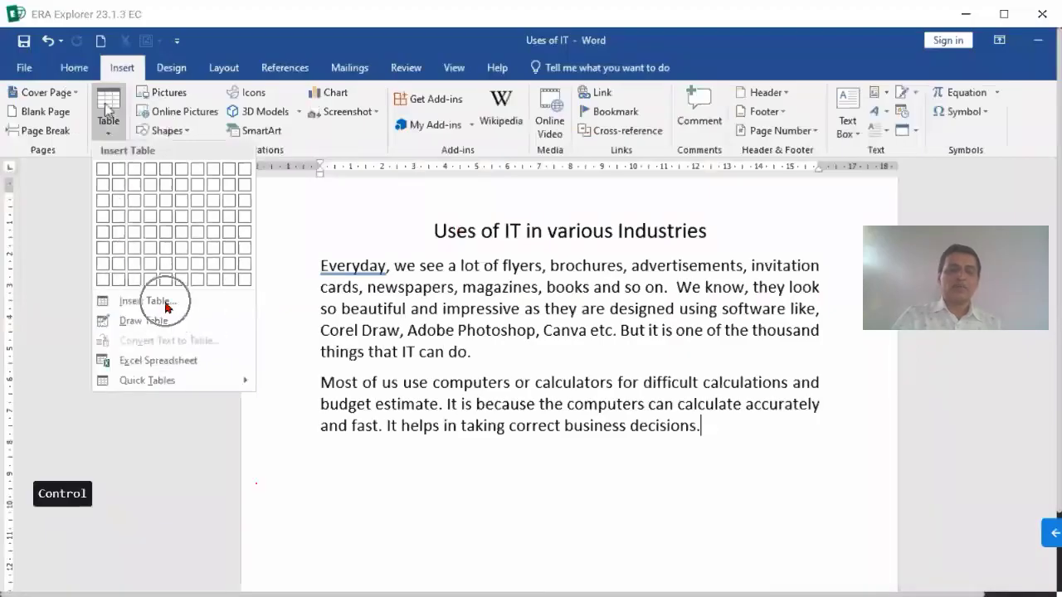
pyautogui.click(165, 304)
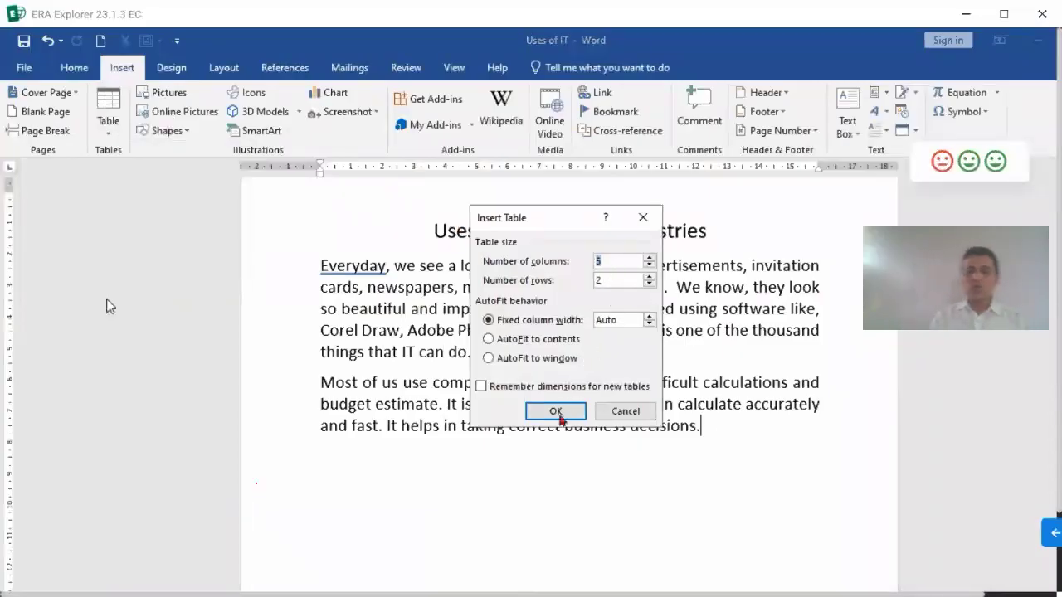
pyautogui.press('ctrl')
pyautogui.click(564, 410)
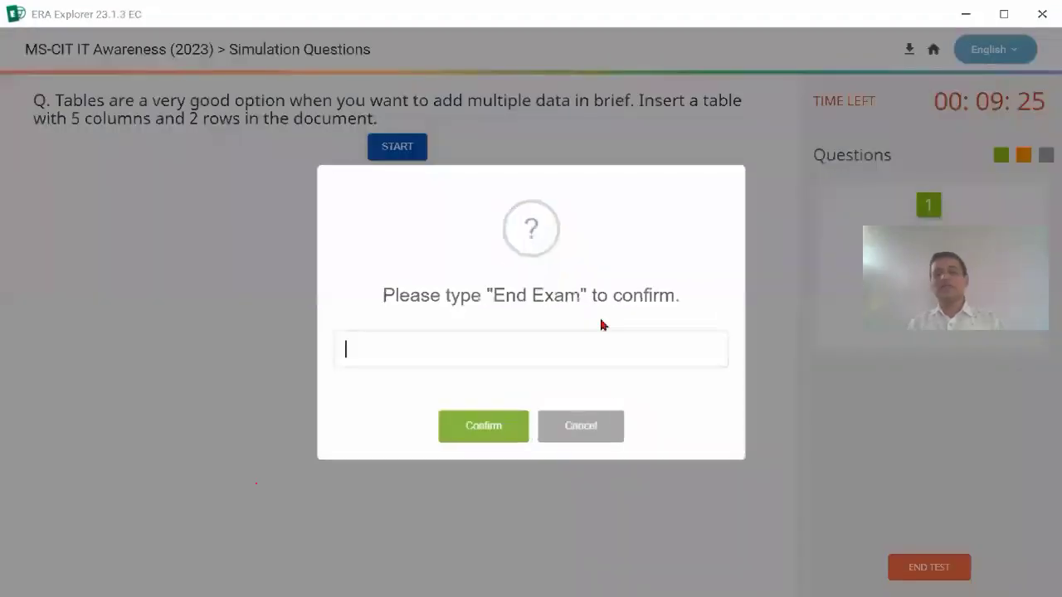
# Paste 'End Exam' to confirm ending the table exam, then advance to the Thank You slide.
pyautogui.moveTo(579, 295); pyautogui.dragTo(493, 295)
pyautogui.hotkey('ctrl', 'c')
pyautogui.click(509, 339)
pyautogui.hotkey('ctrl', 'v')
pyautogui.click(512, 423)
pyautogui.click(551, 398)
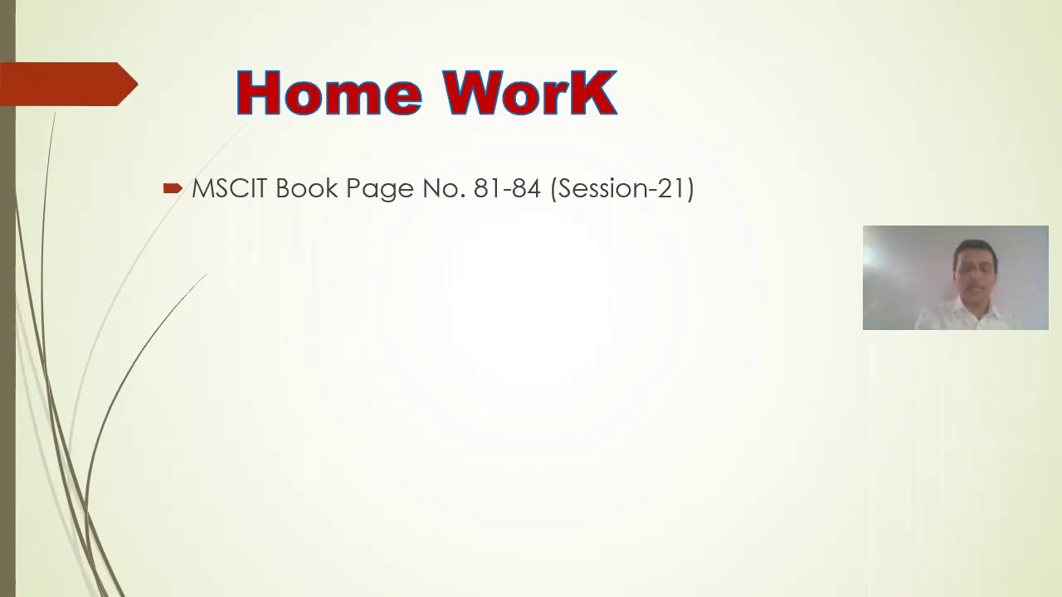
pyautogui.press('Right')
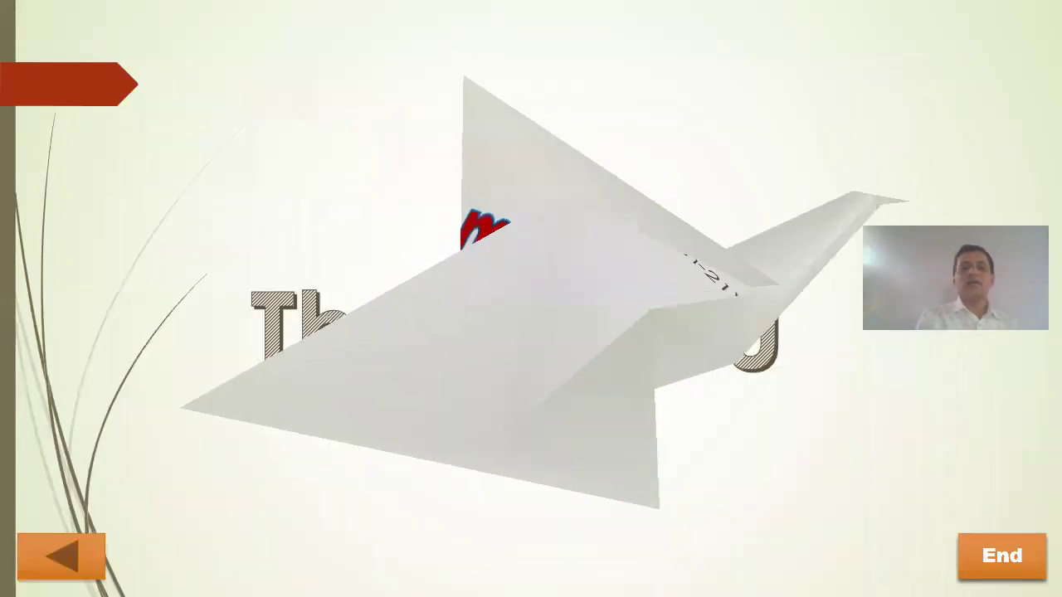